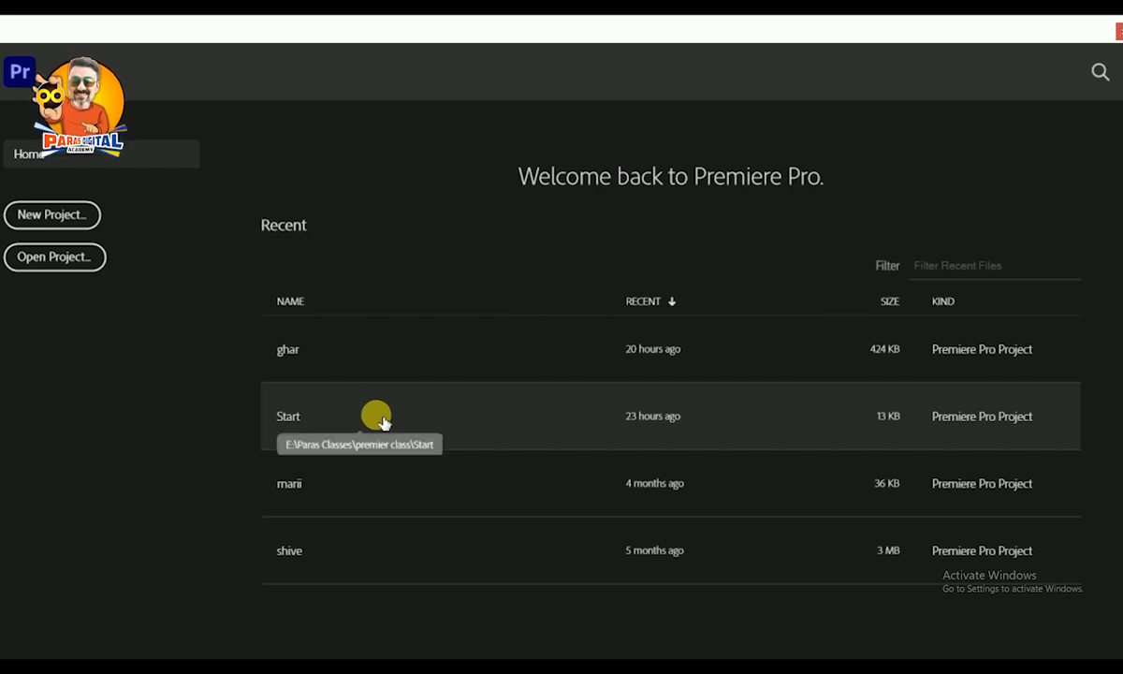
Open the recent project Start
click(377, 422)
drag(466, 368, 468, 339)
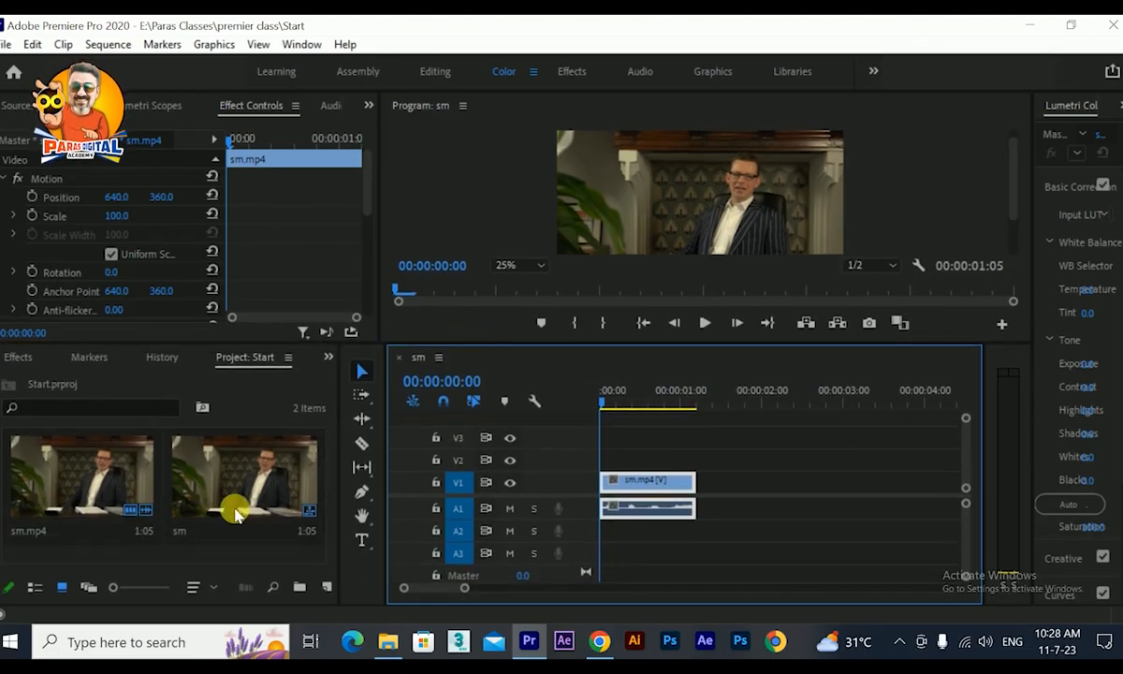
Examine the sm.mp4 source clip and the sm sequence in the project, comparing their thumbnails and usage badges
click(28, 484)
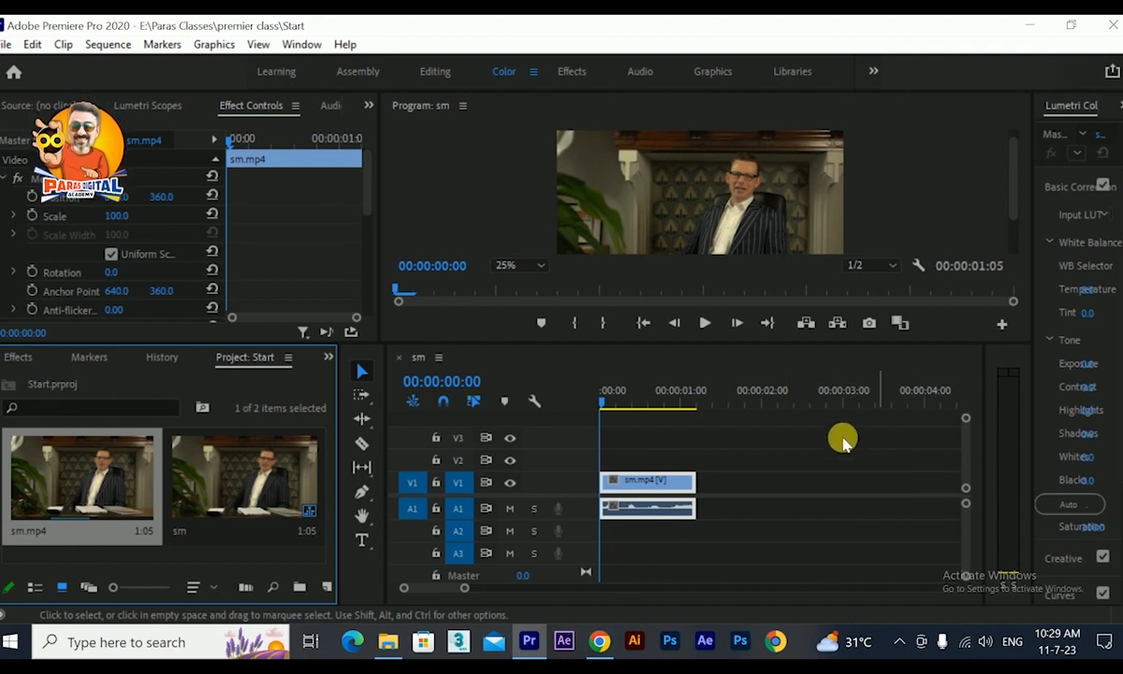
click(223, 482)
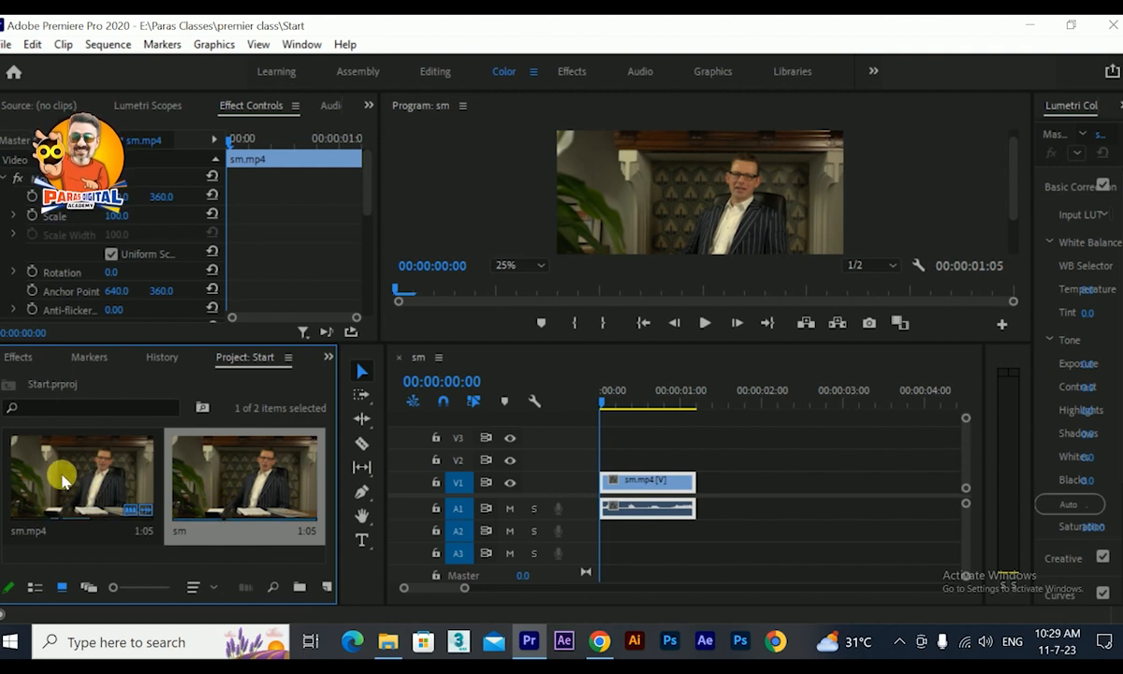
click(122, 480)
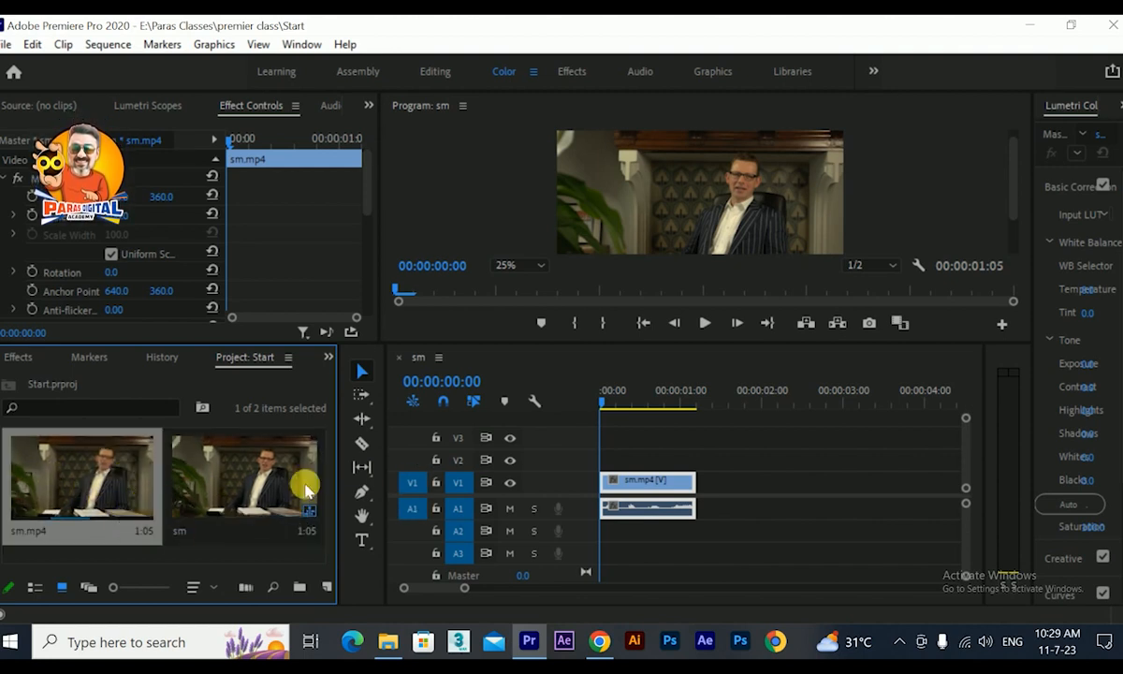
click(306, 487)
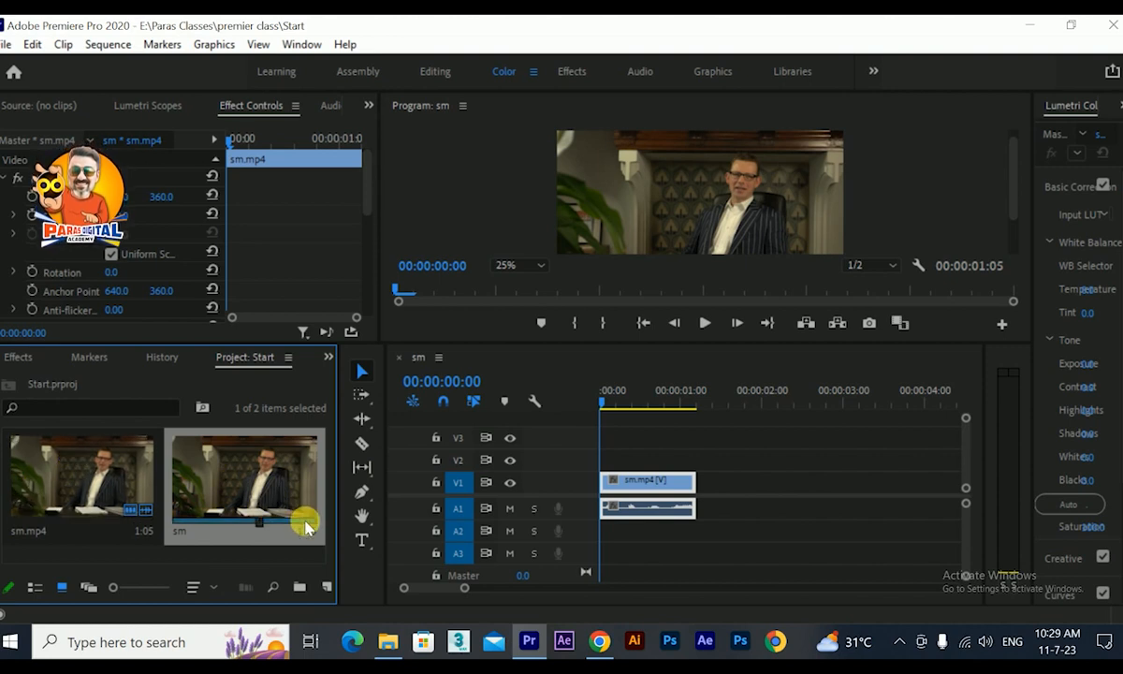
click(94, 510)
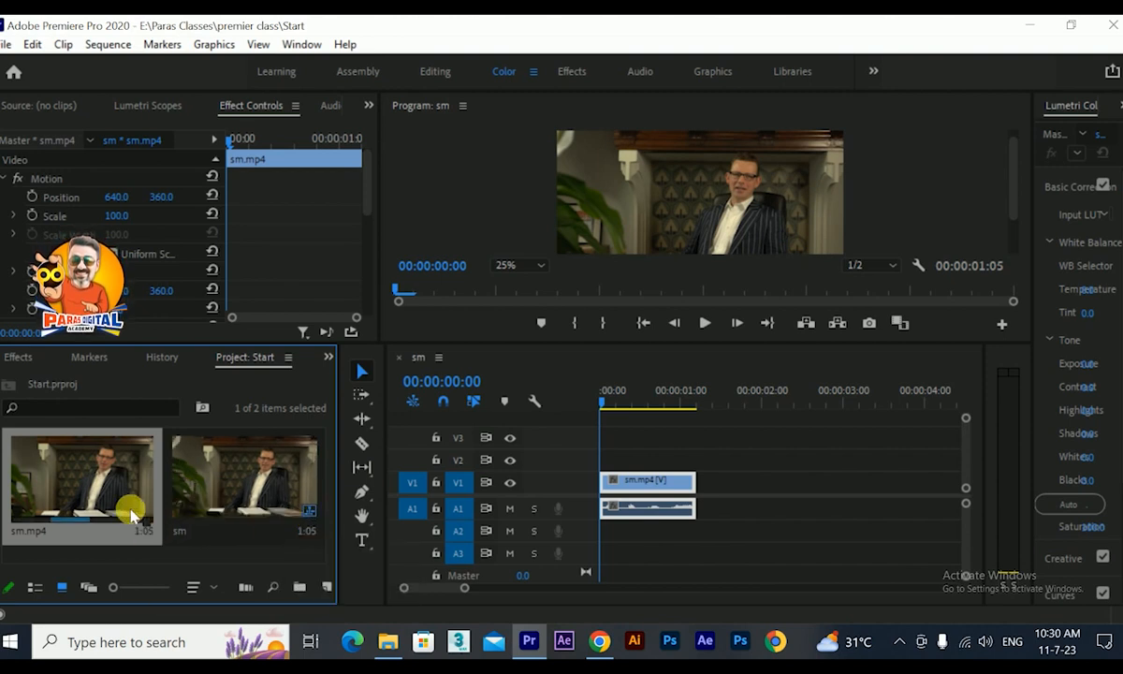
click(201, 472)
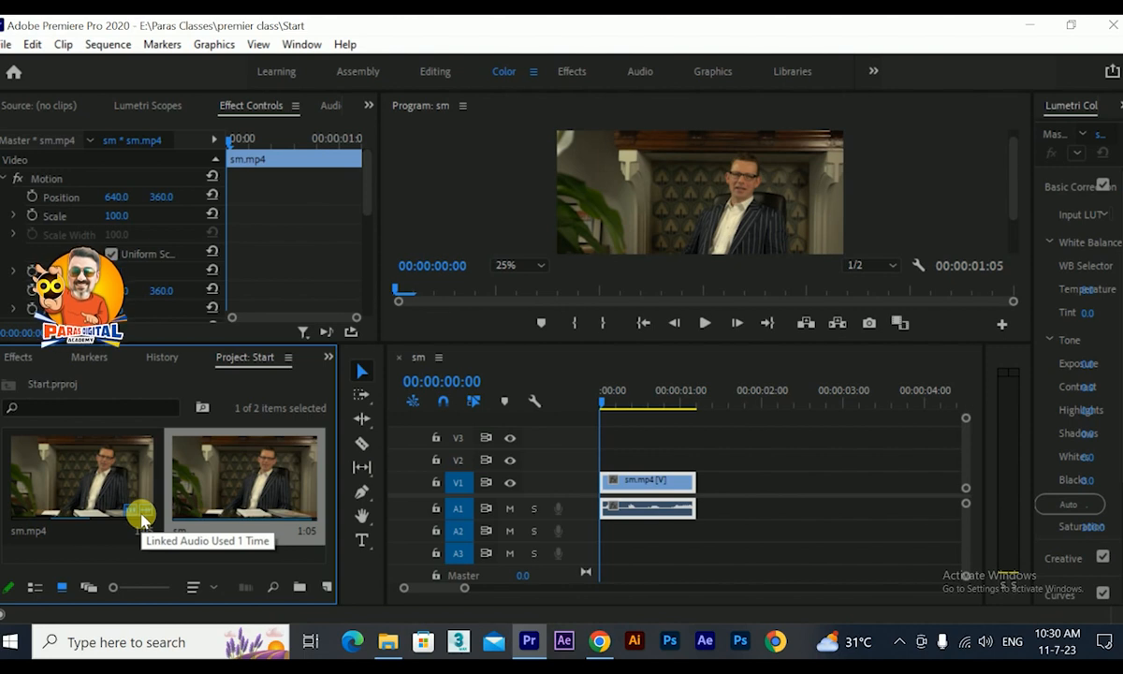
click(624, 468)
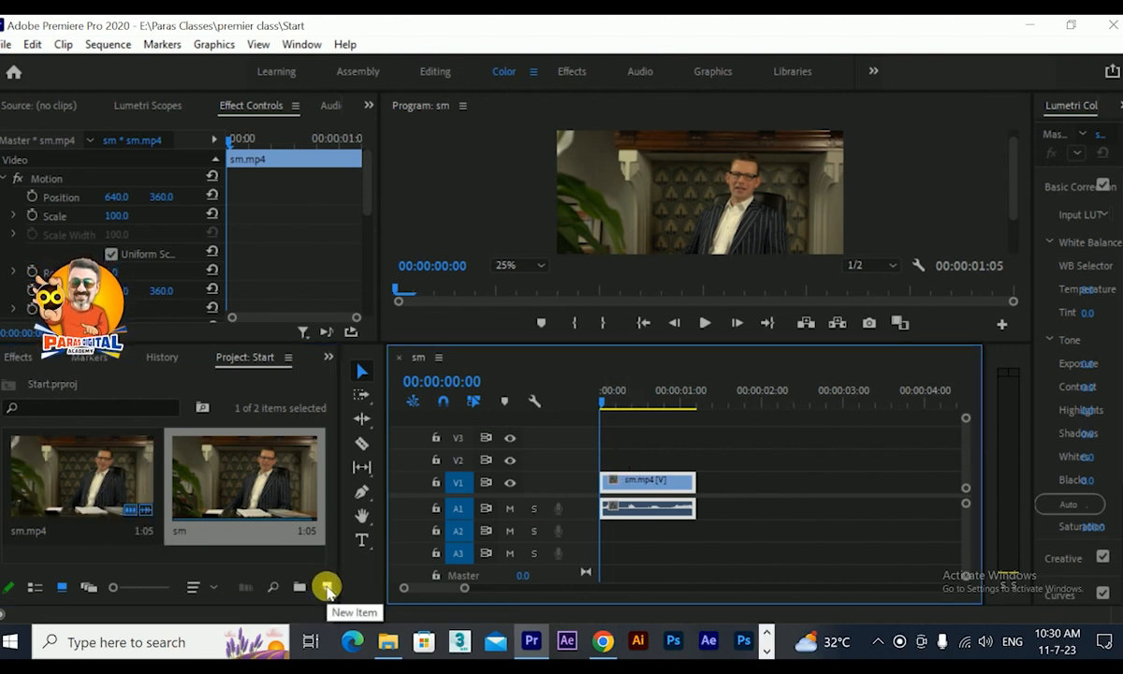
Start creating a new sequence and browse the presets in the DV - PAL group
click(326, 588)
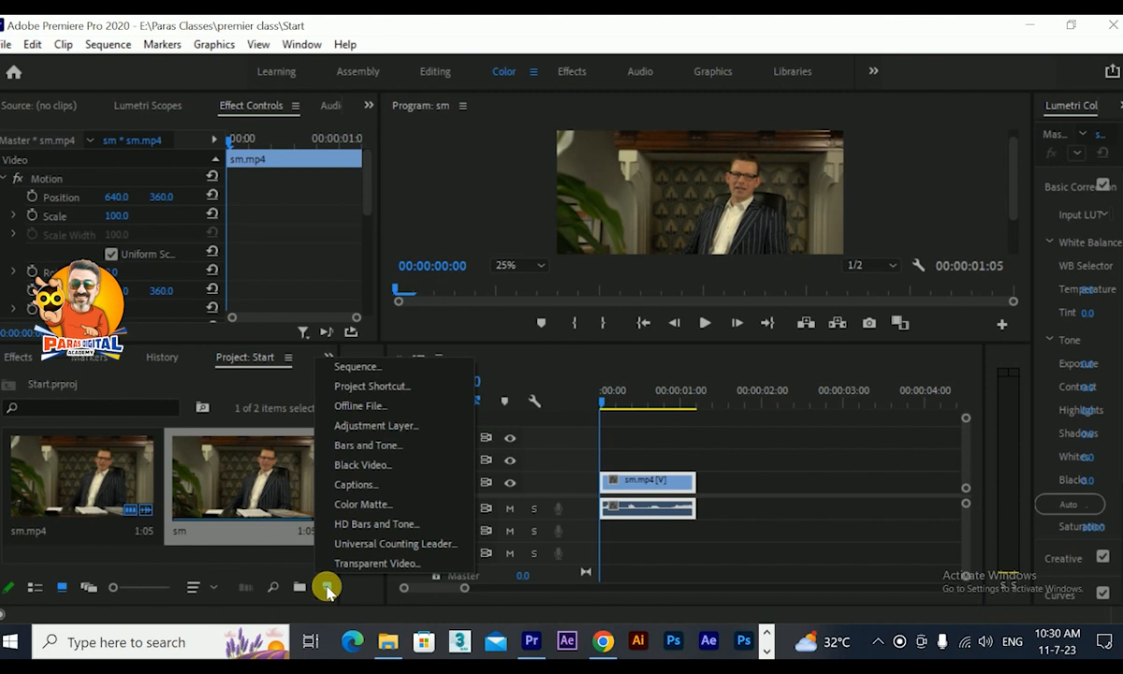
click(353, 367)
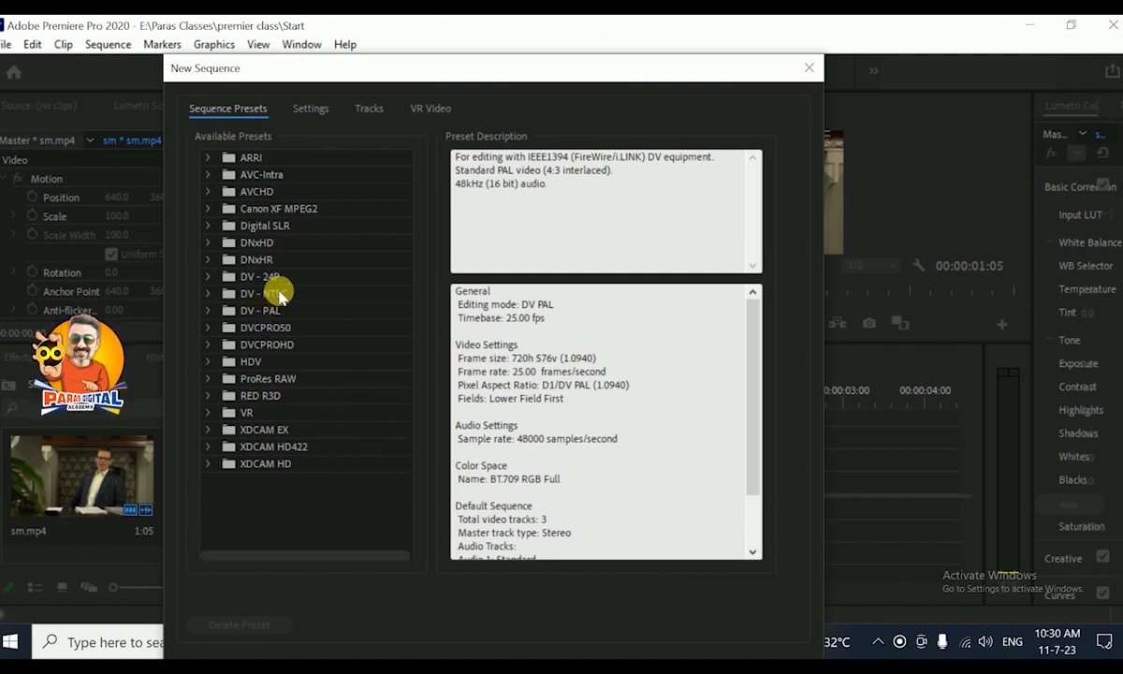
drag(320, 75, 287, 59)
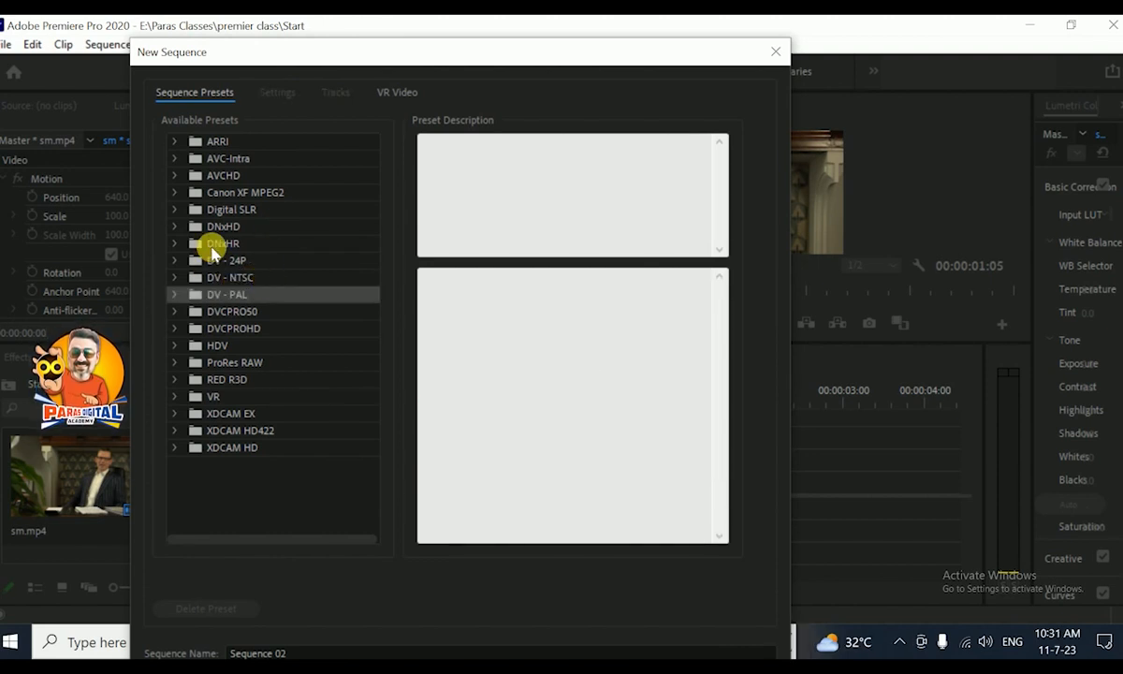
click(251, 279)
click(245, 295)
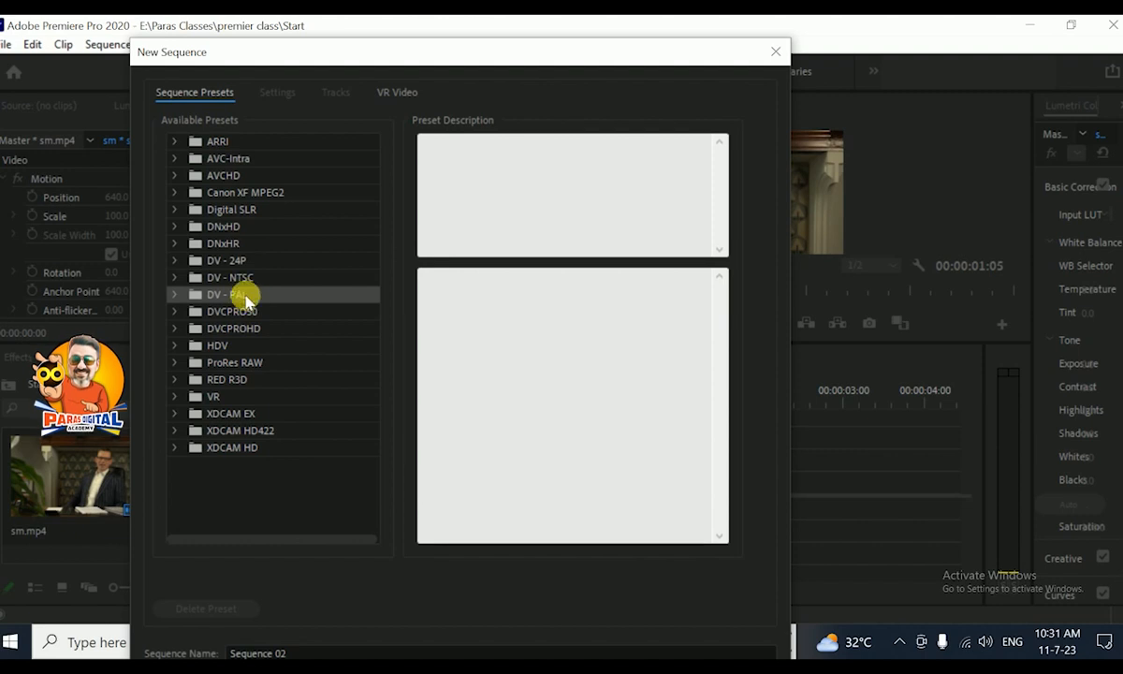
click(176, 294)
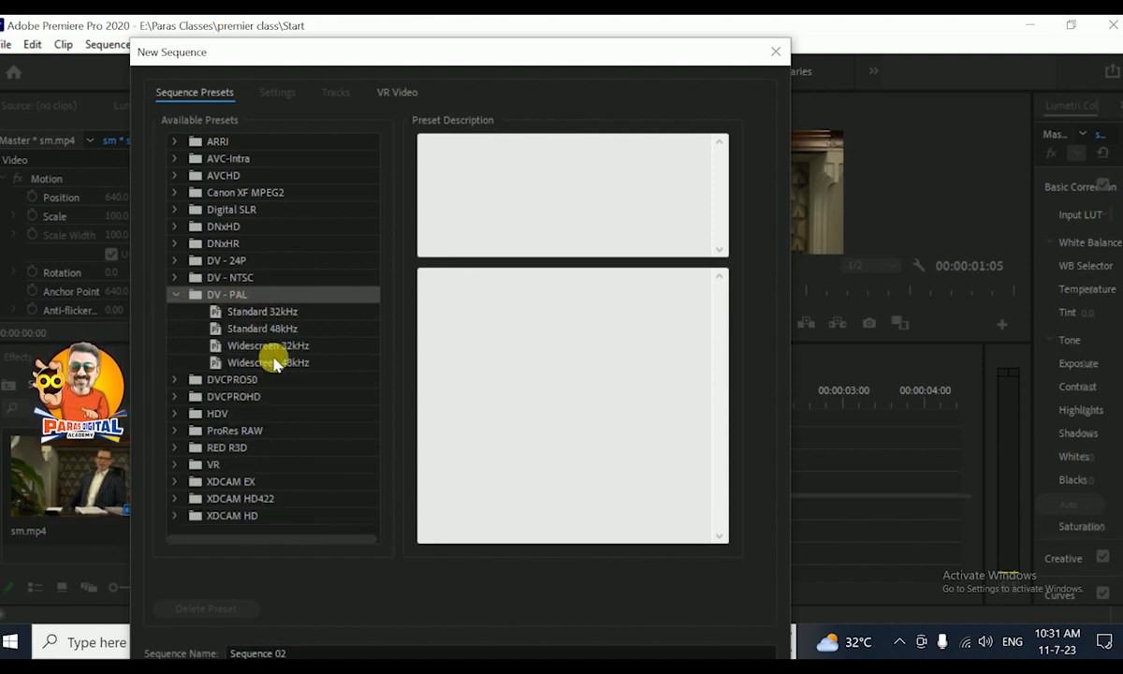
click(176, 295)
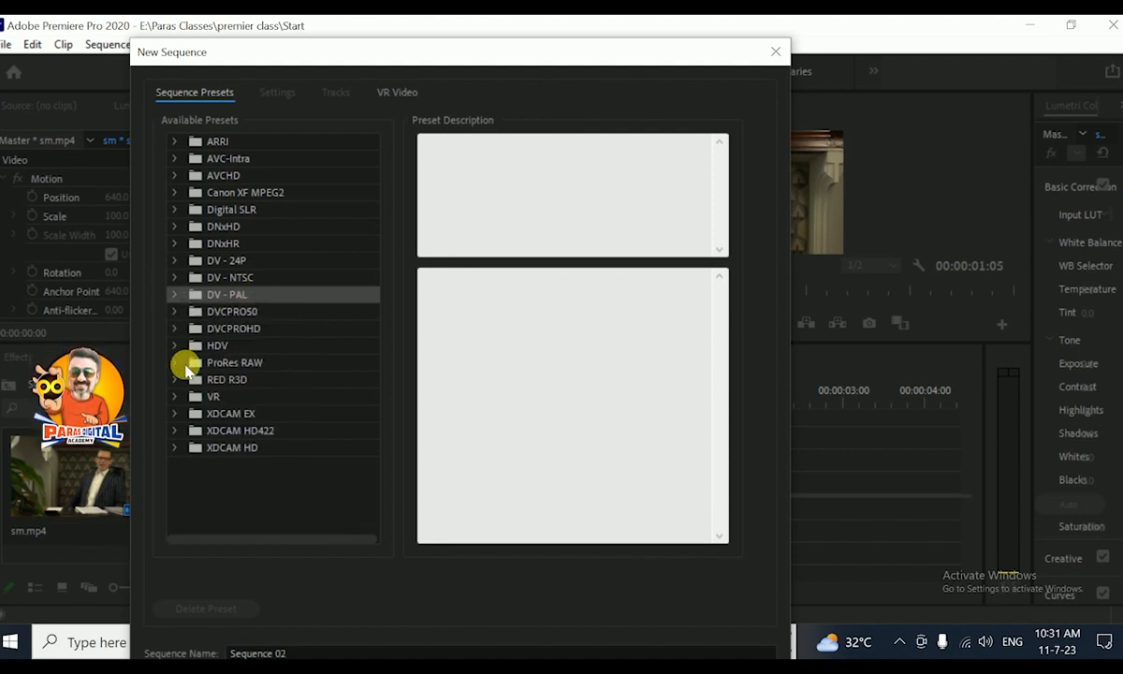
Review the HDV 720p25 preset and select HDV 1080p25 for the new sequence
click(175, 345)
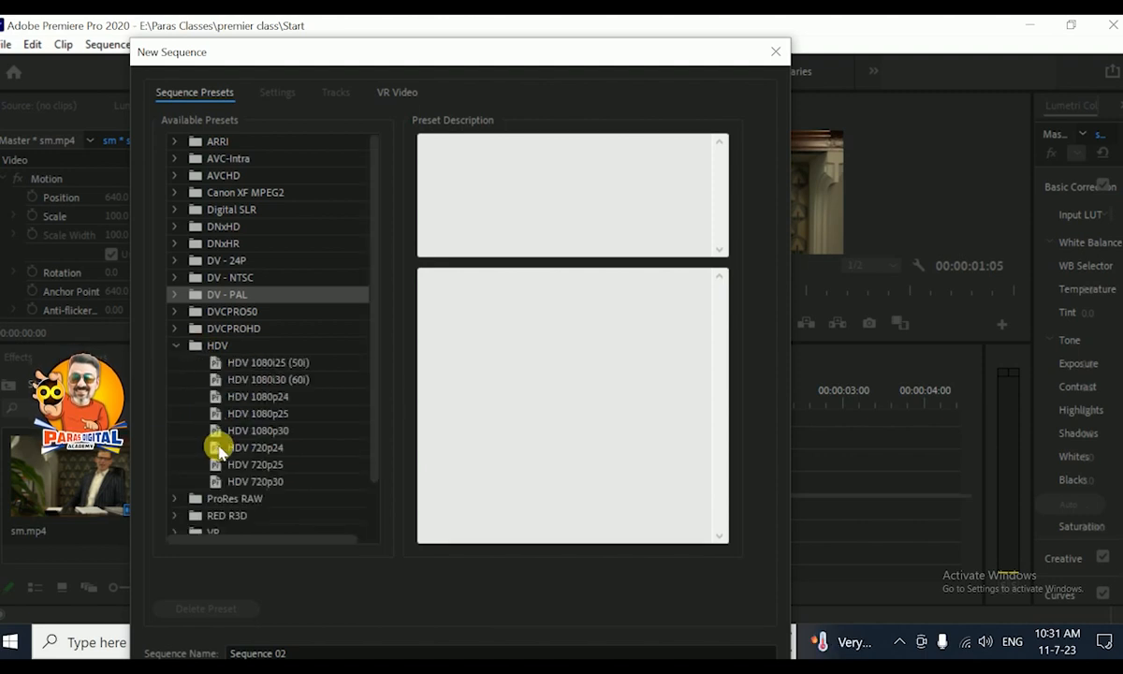
click(268, 468)
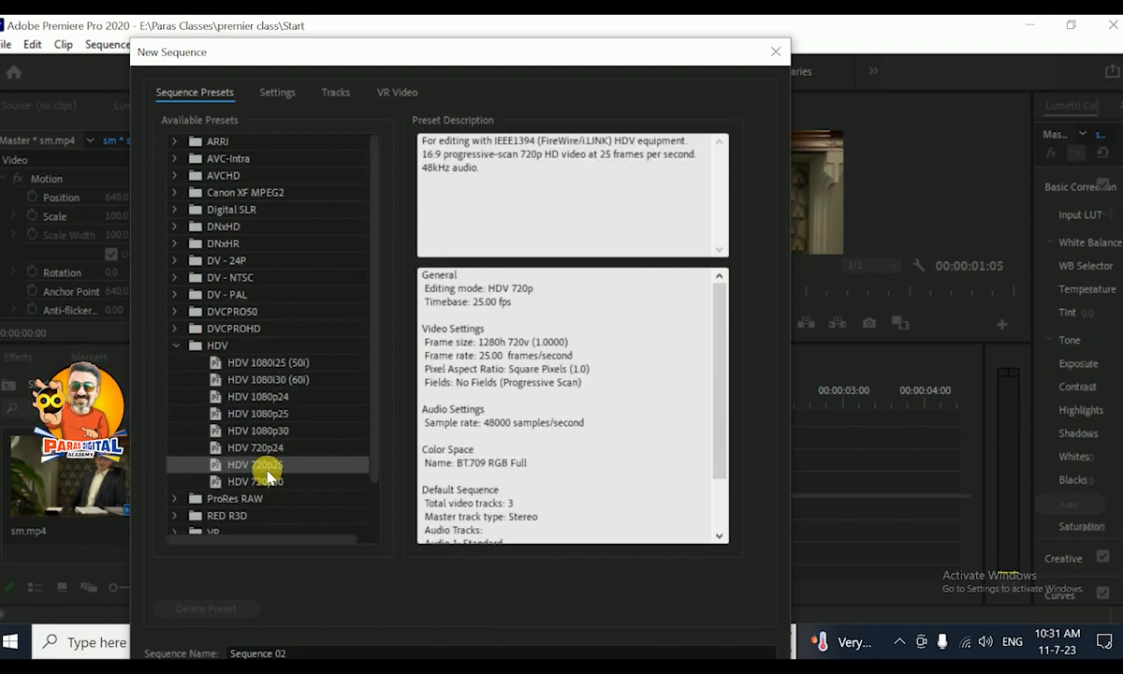
click(273, 417)
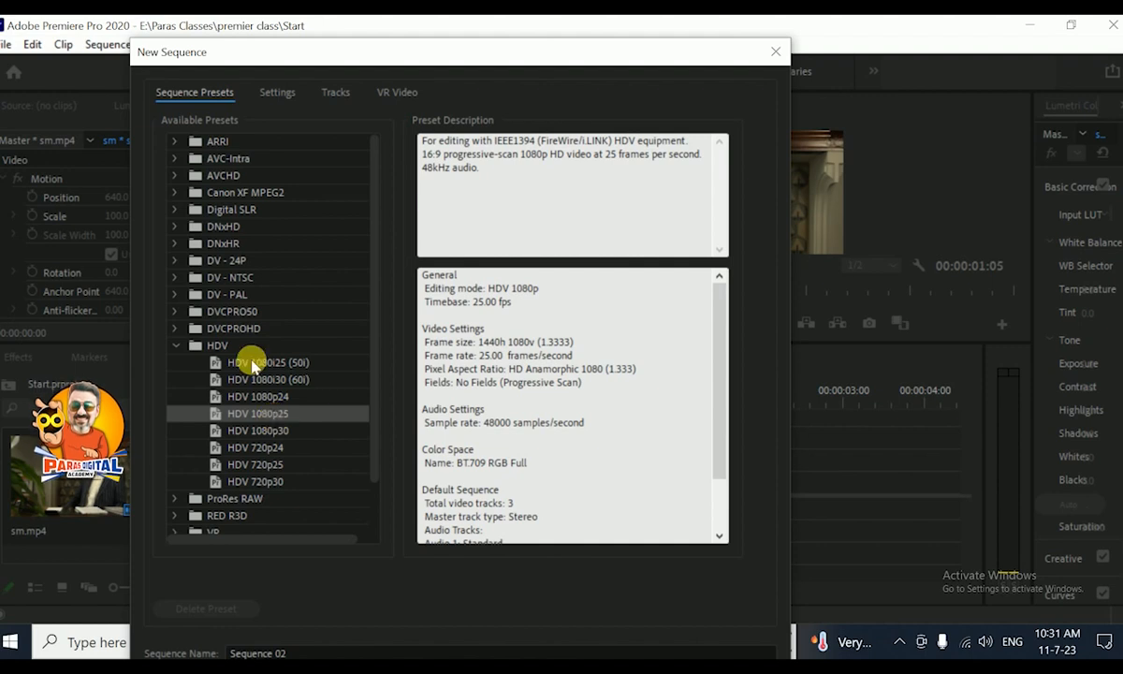
Set the new sequence's editing mode to Custom
click(273, 95)
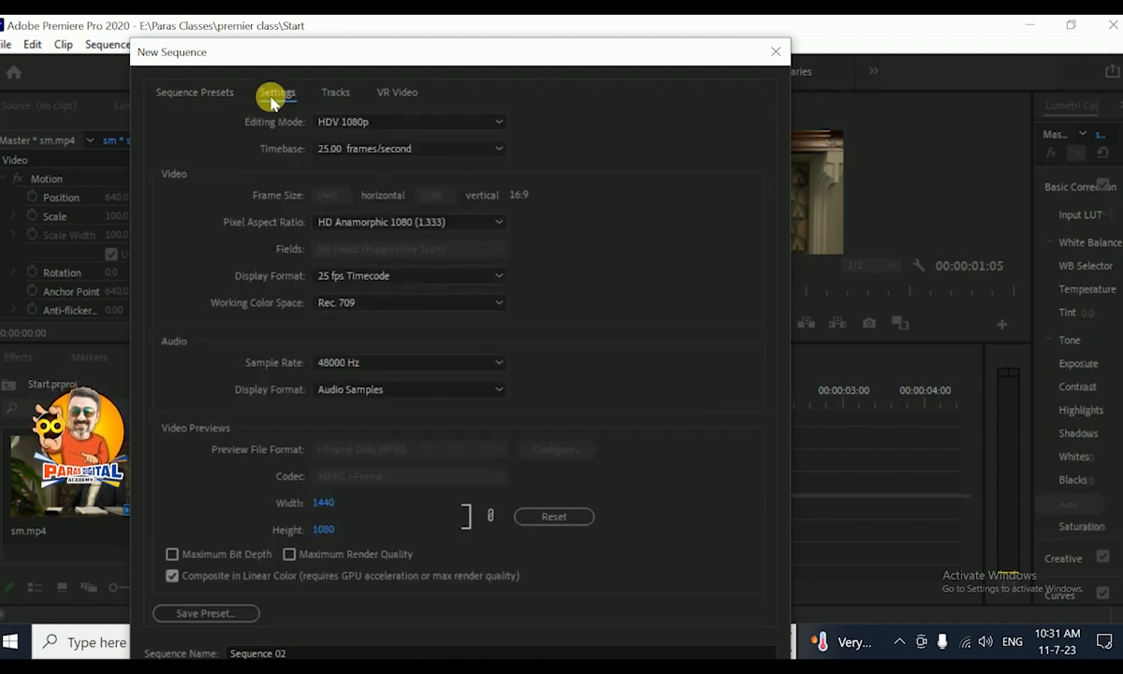
click(323, 122)
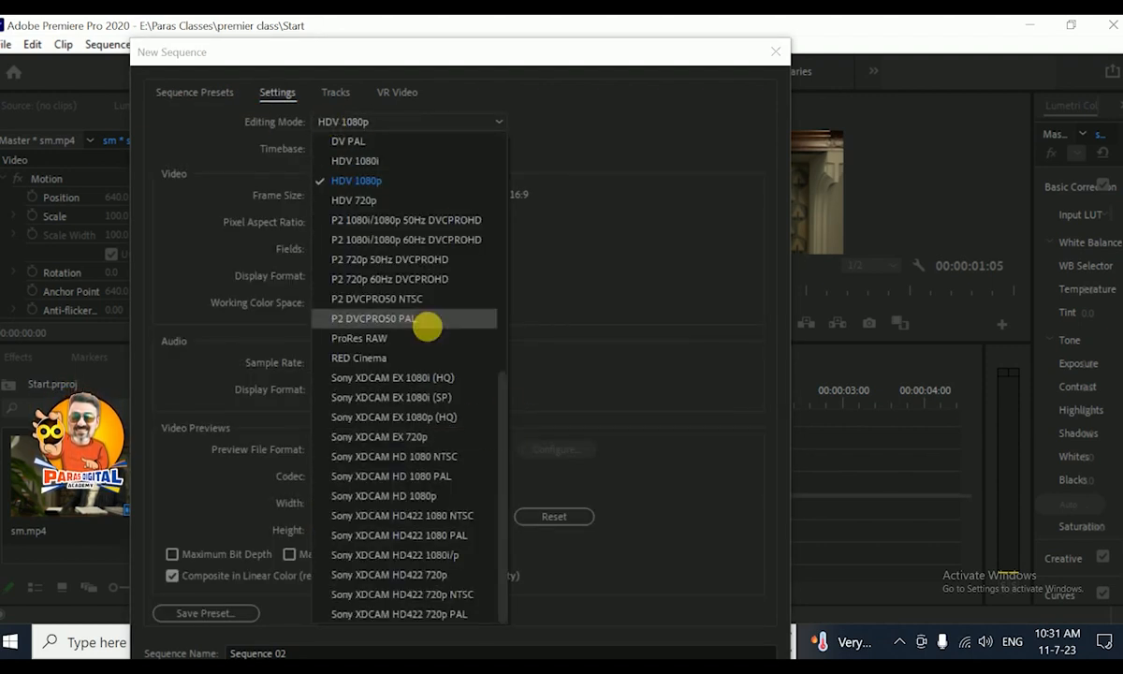
drag(501, 451, 510, 194)
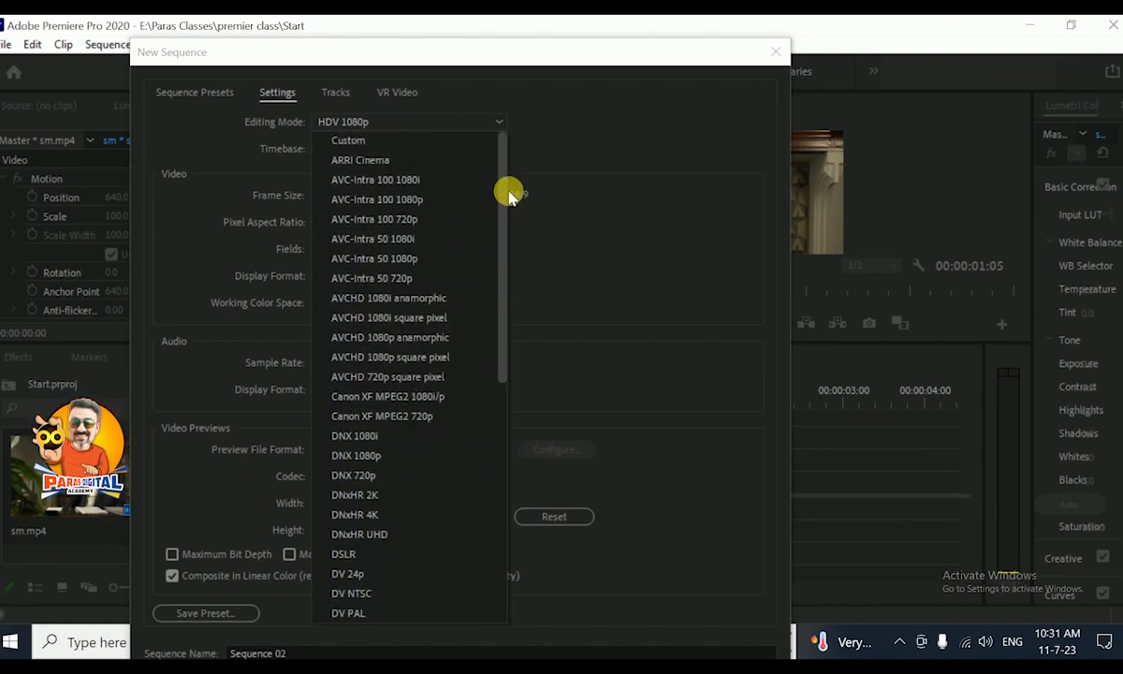
click(409, 142)
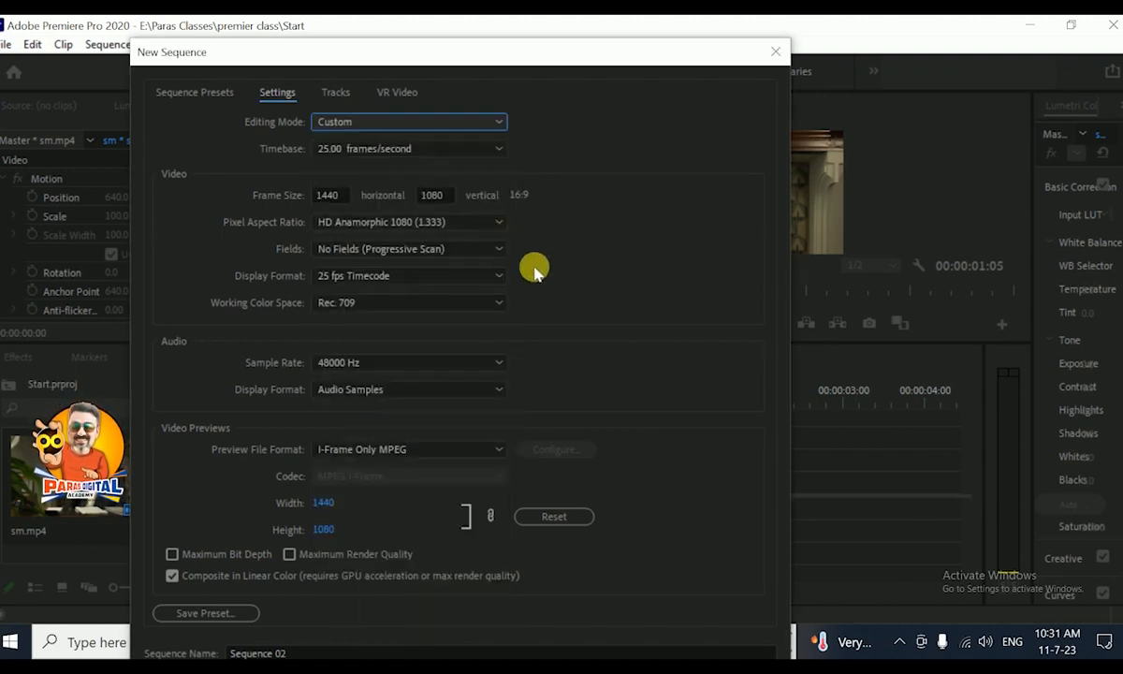
Create the sequence at 1280 by 720, 29.97 frames/second, Square Pixels (1.0) and 29.97 fps Drop-Frame Timecode
click(330, 196)
drag(450, 197, 298, 203)
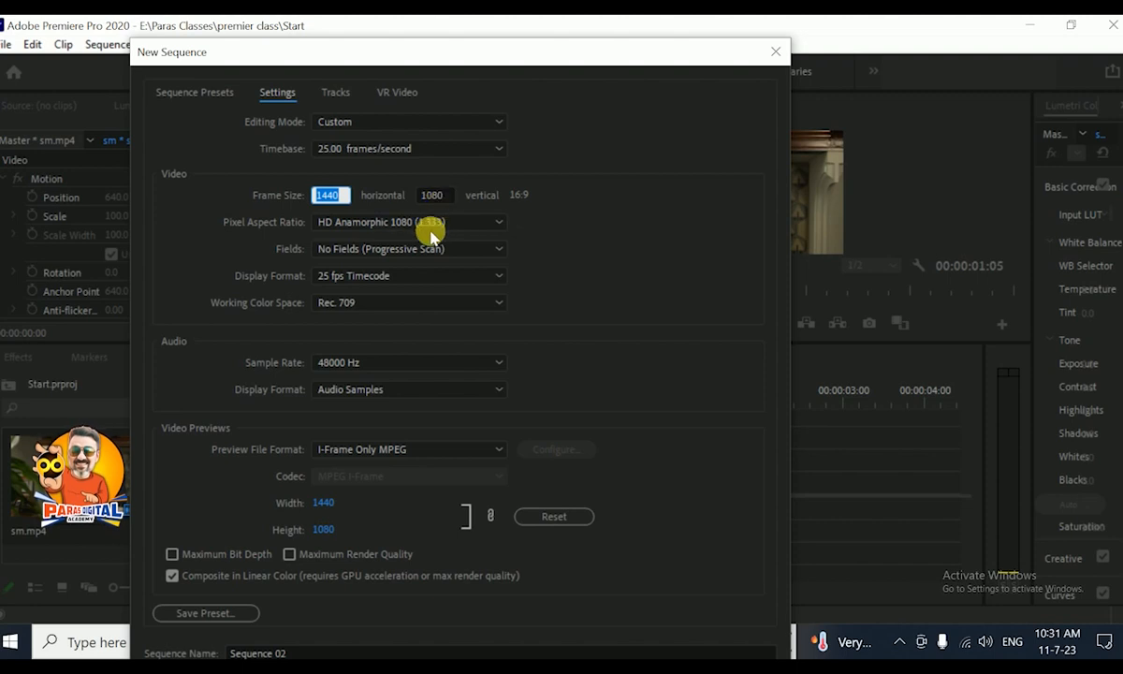
click(350, 275)
click(349, 274)
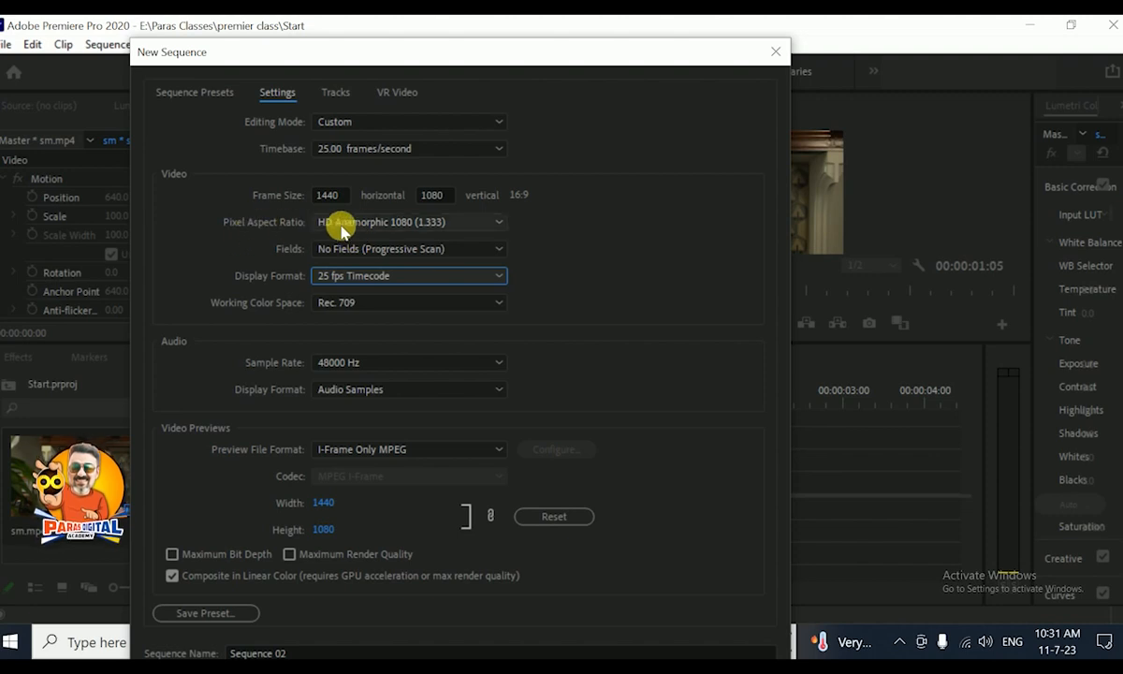
click(398, 229)
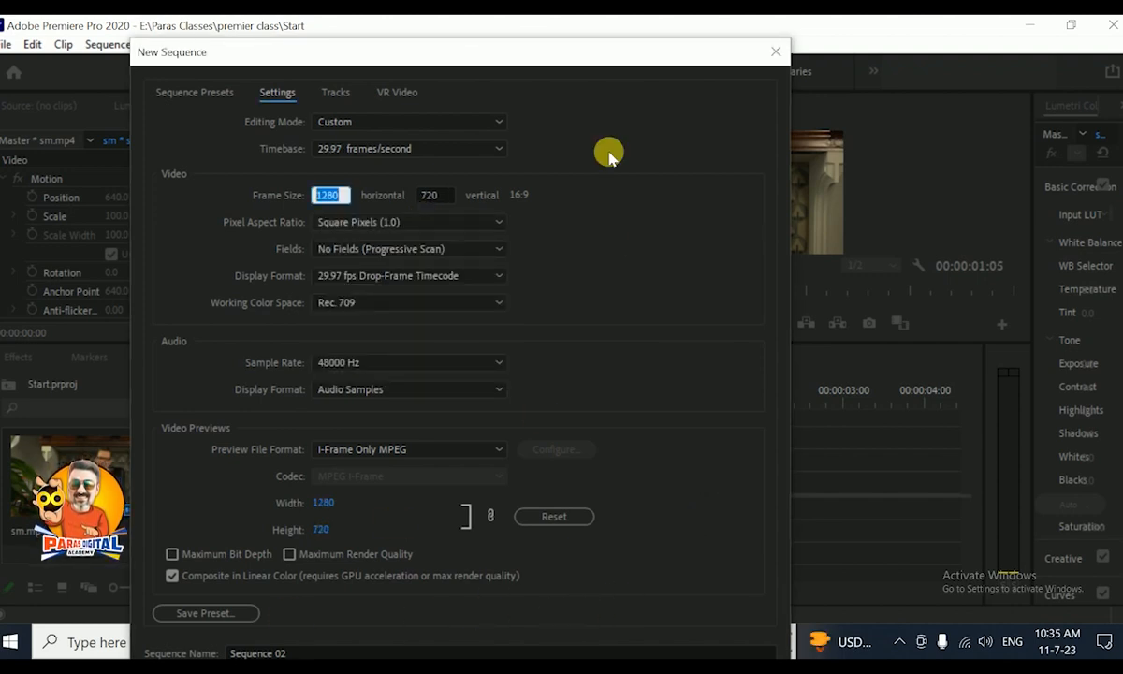
drag(552, 49, 524, 25)
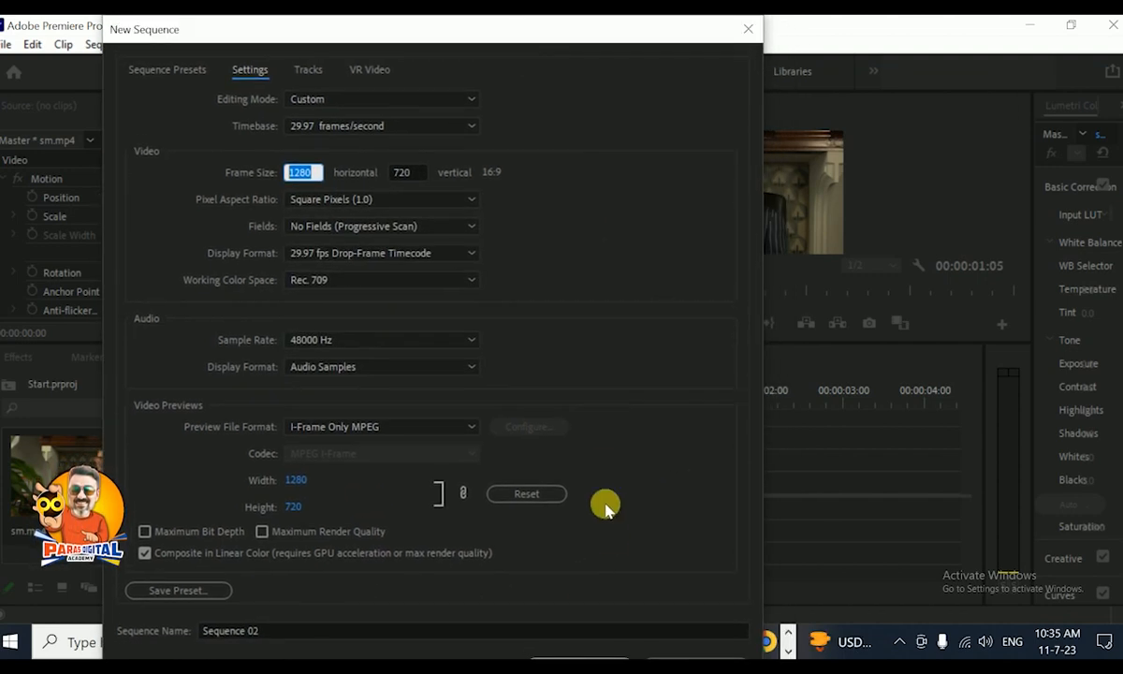
click(591, 652)
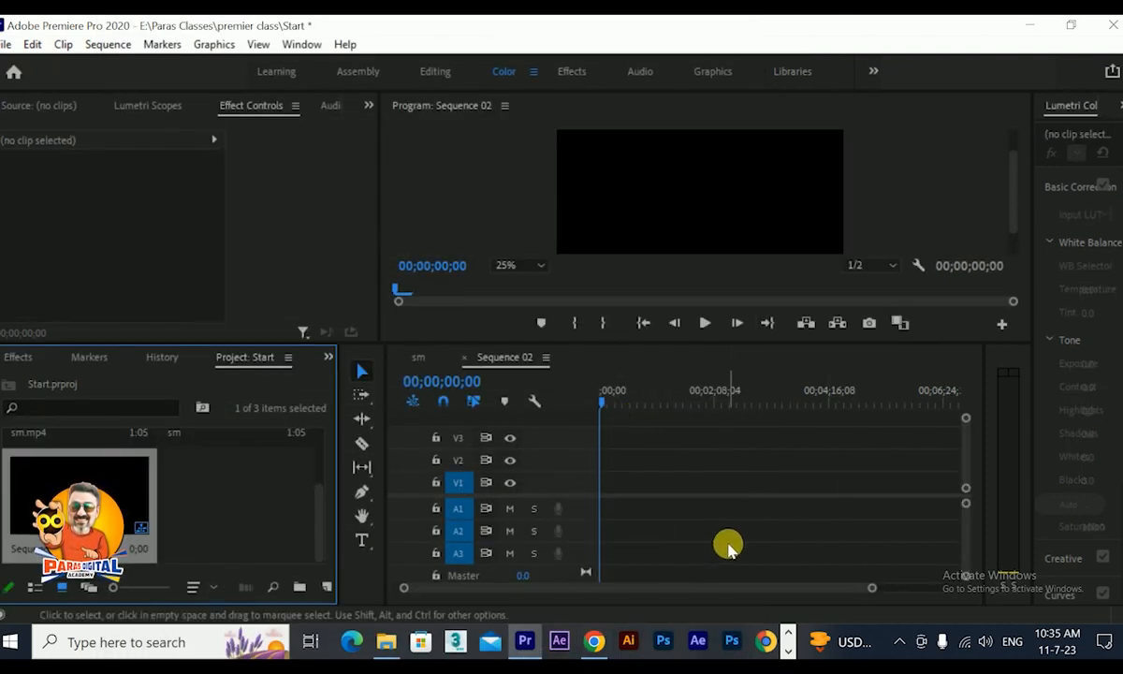
Import the 190301_02_KenyaWildlife_29 video from File Explorer's video folder into the Premiere Pro project
click(212, 511)
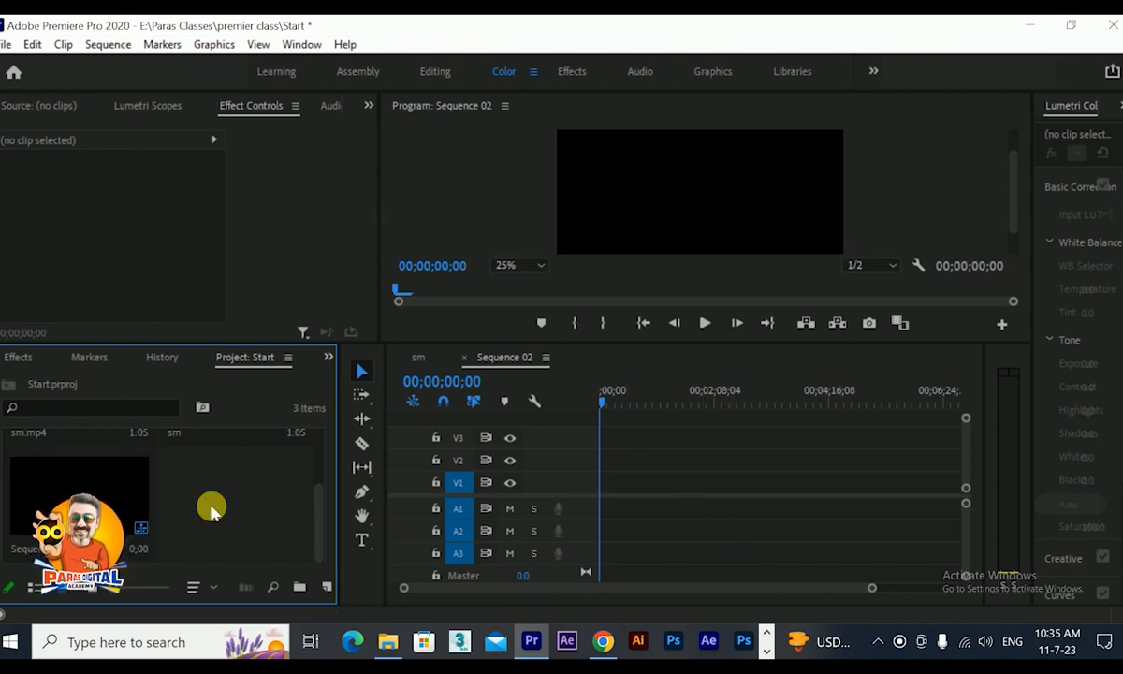
scroll(220, 501, up, 2)
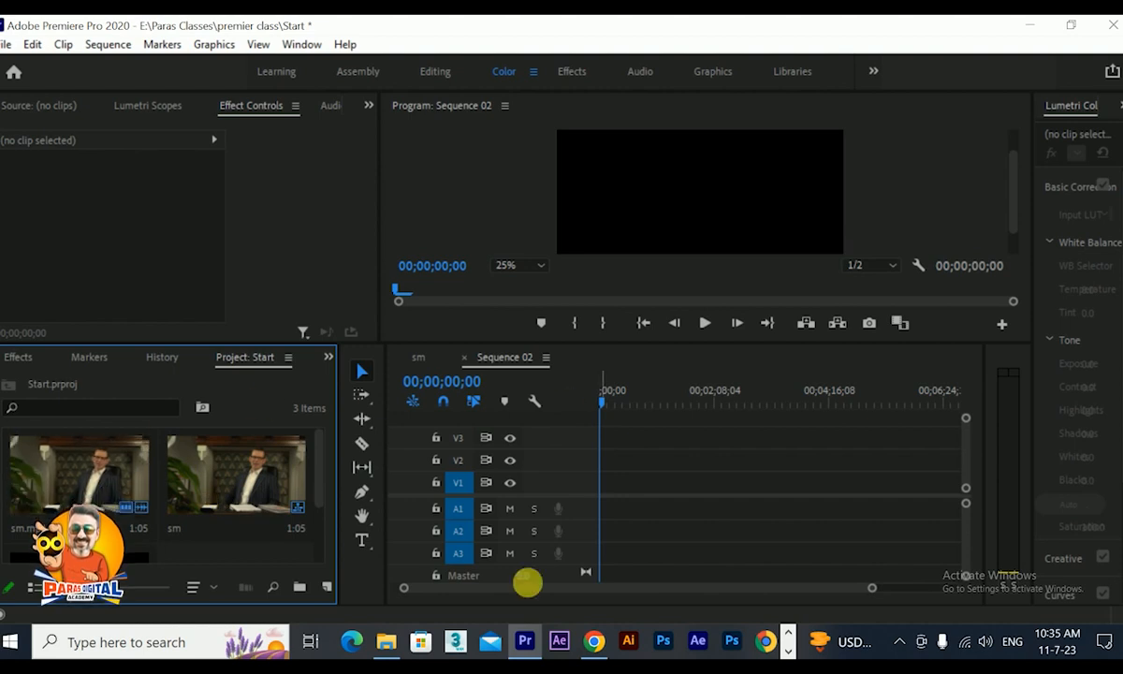
click(386, 642)
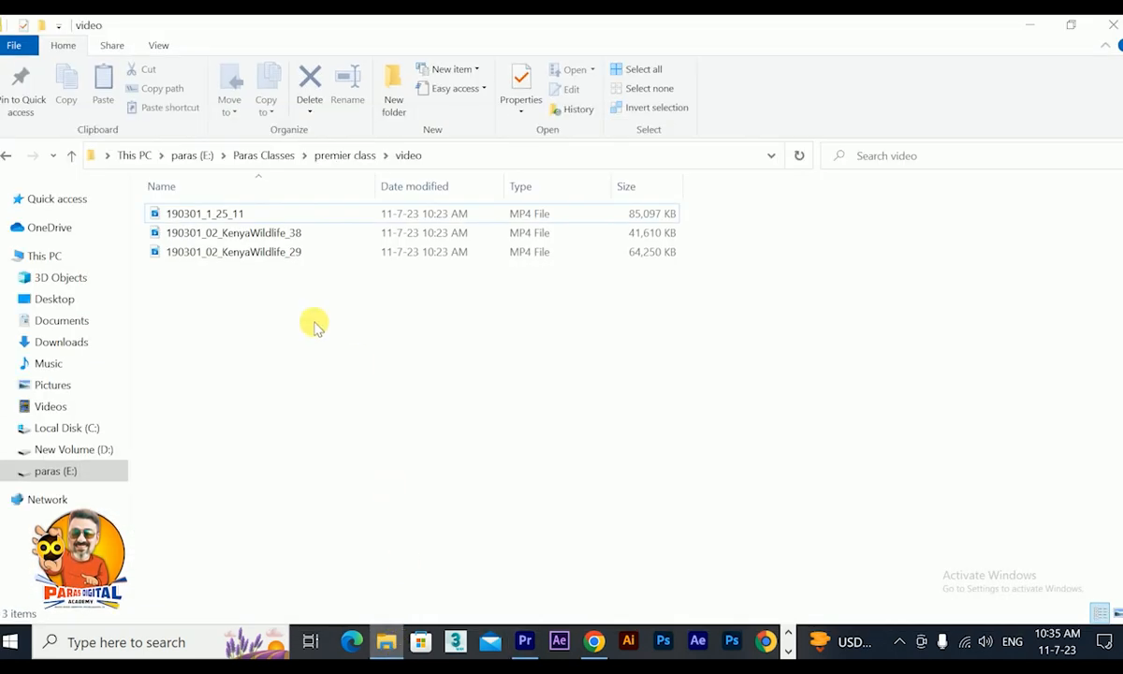
click(221, 232)
click(267, 253)
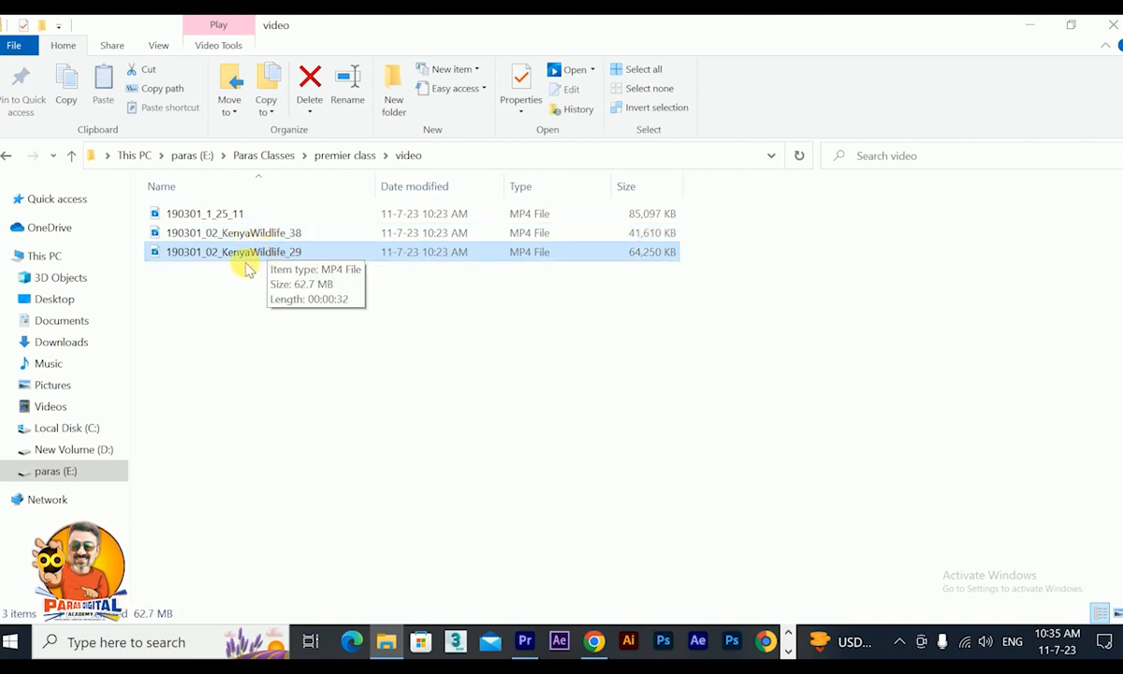
drag(251, 255, 258, 551)
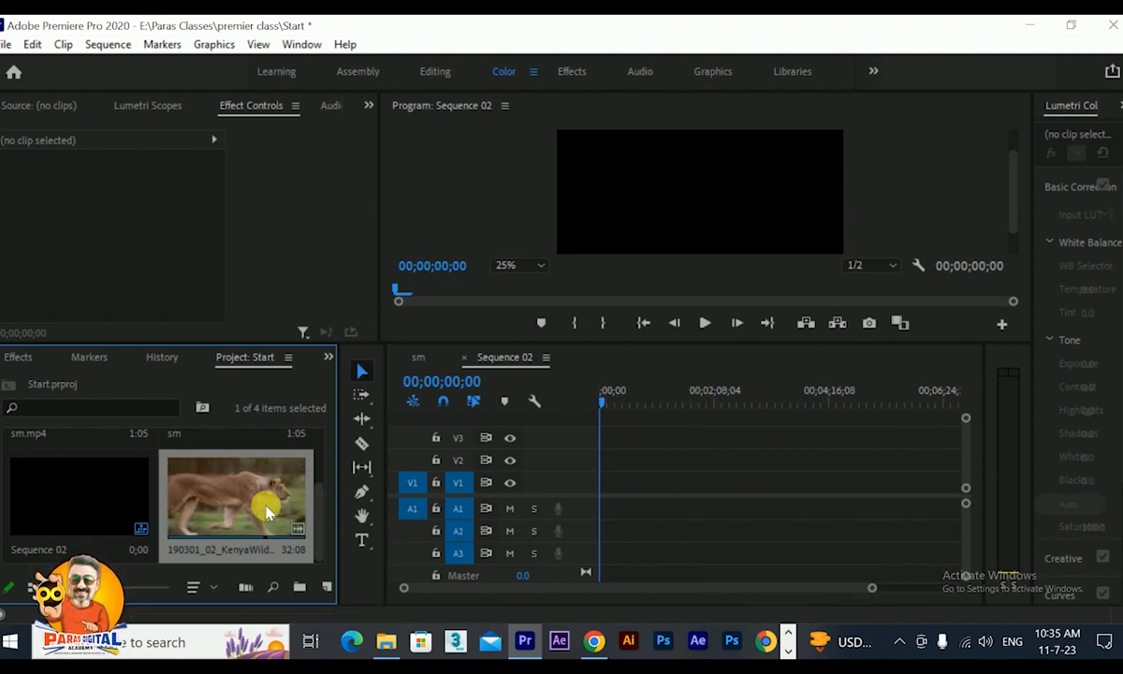
Place the 190301_02_KenyaWildlife_29 clip at the start of track V1, keeping the existing sequence settings
drag(258, 502, 602, 482)
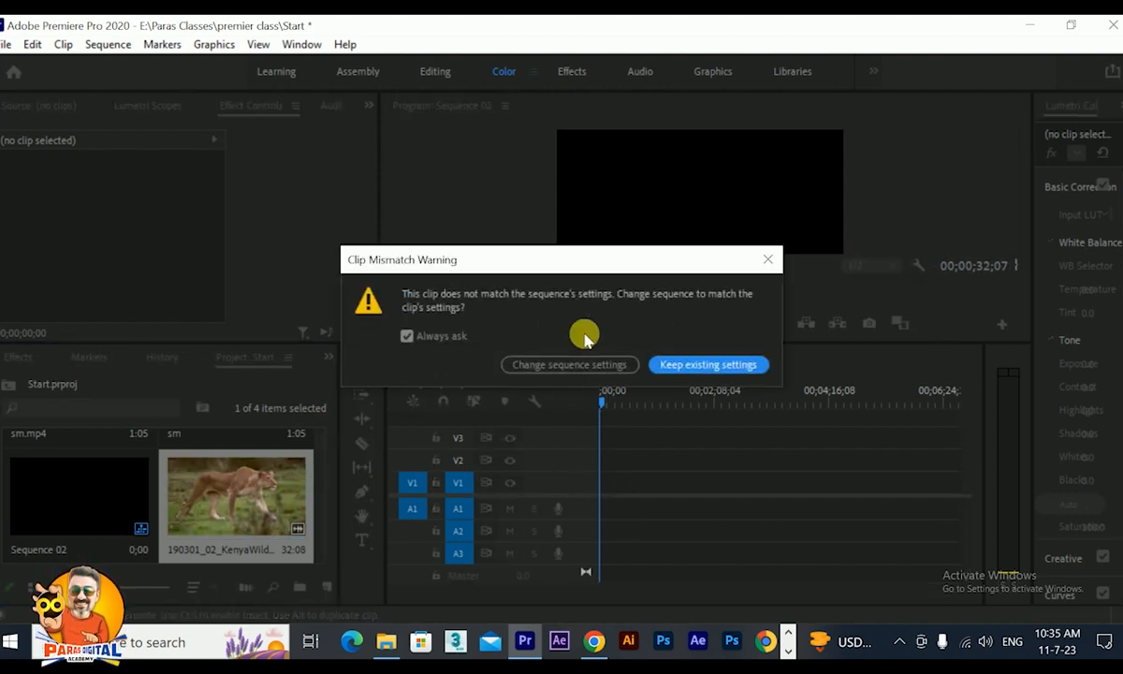
drag(572, 258, 530, 184)
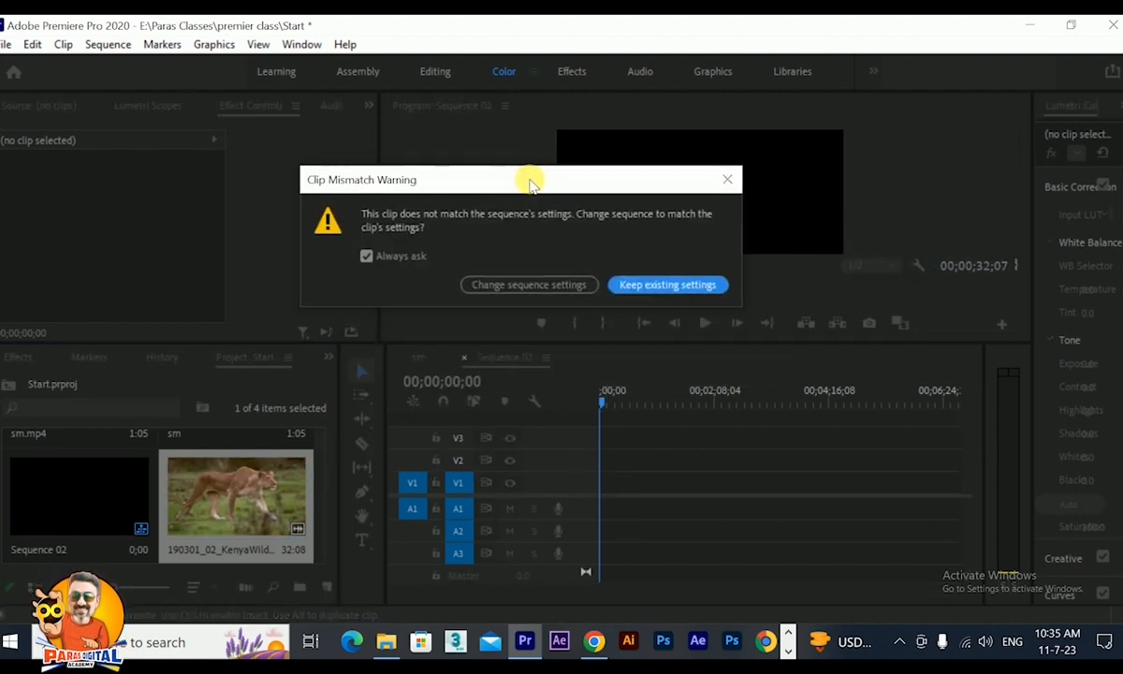
scroll(658, 410, down, 2)
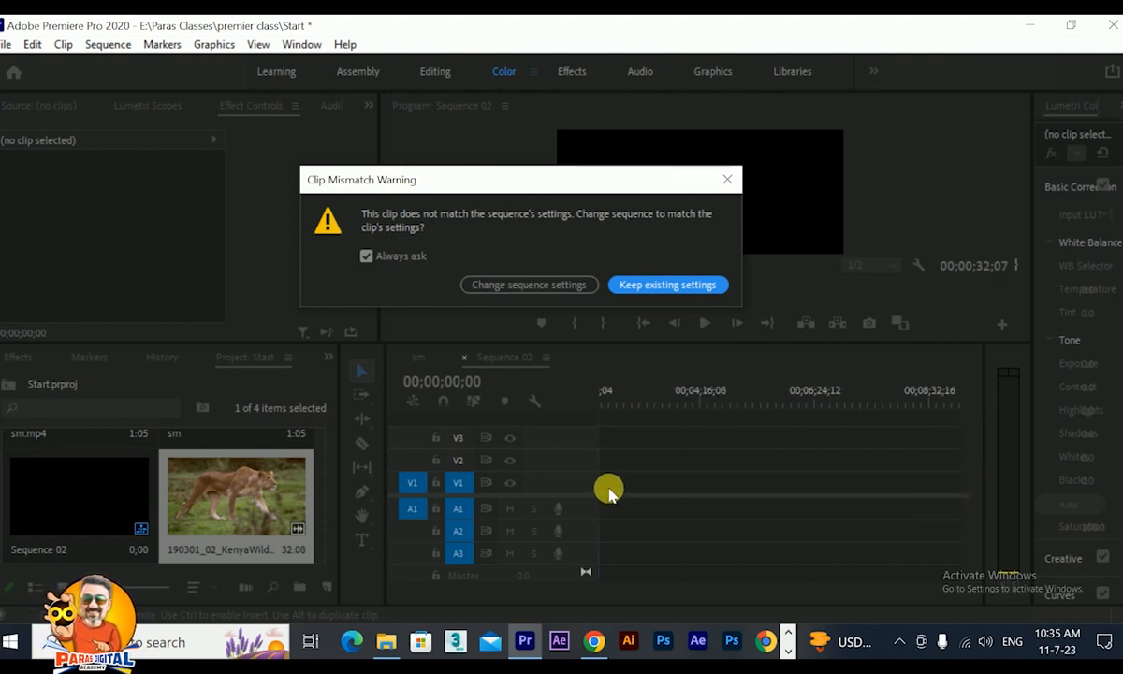
scroll(561, 440, up, 2)
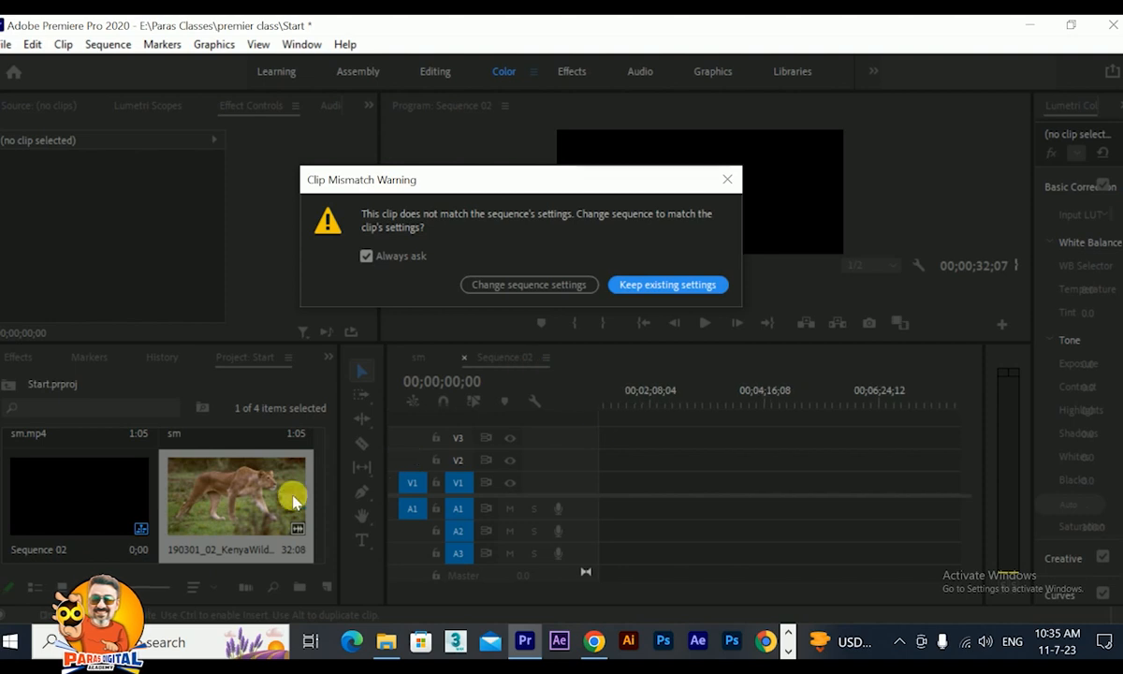
drag(570, 181, 533, 169)
click(730, 423)
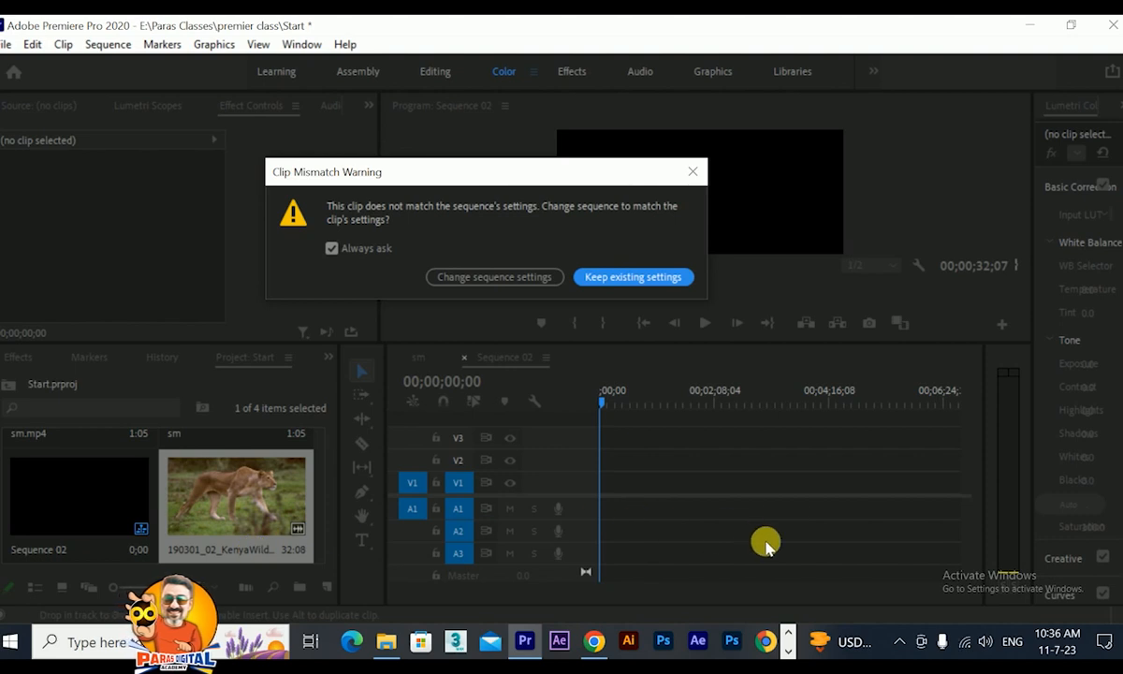
click(655, 276)
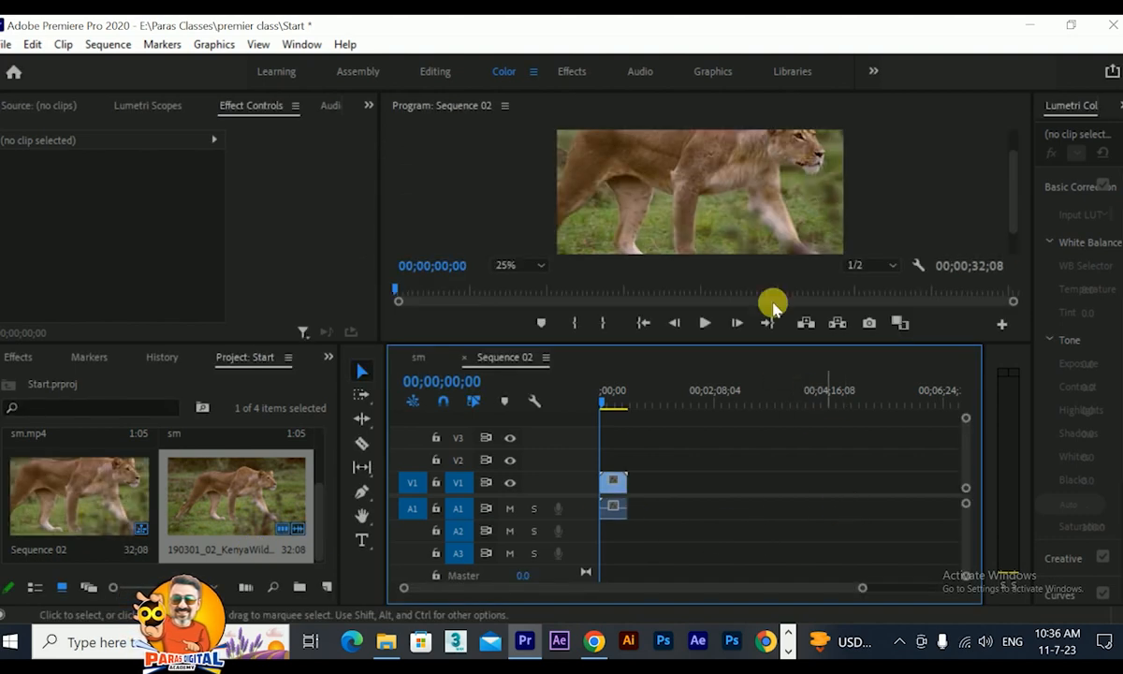
Set the Program monitor zoom to 10% and reduce the wildlife clip's Scale to 74
click(510, 266)
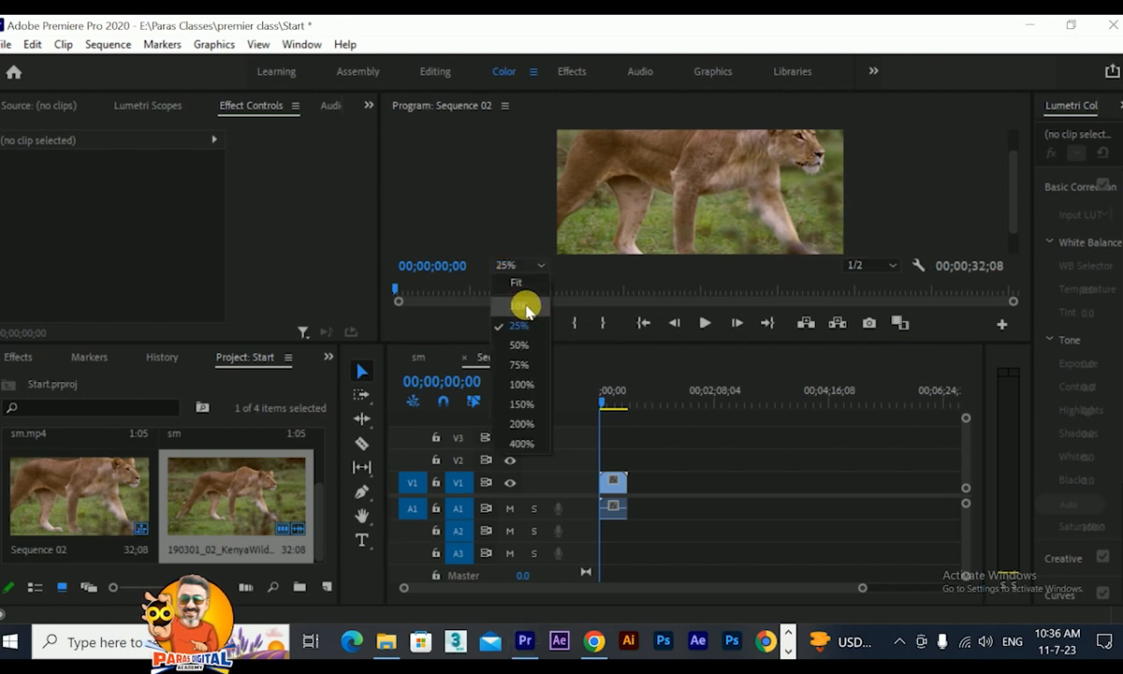
click(522, 305)
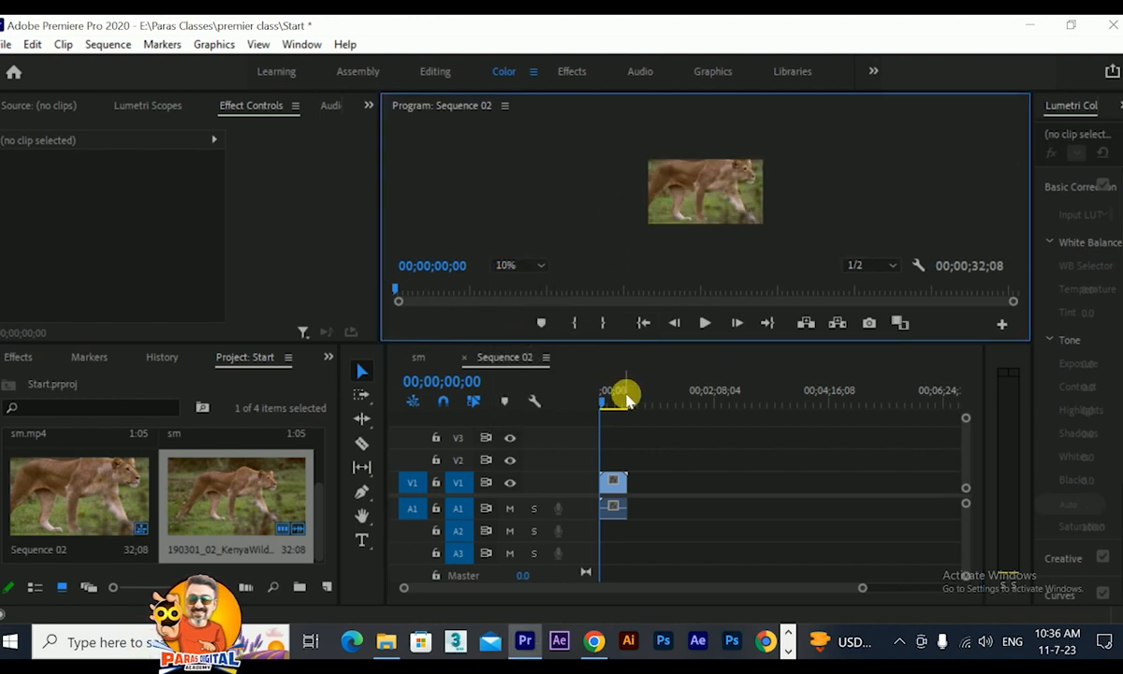
click(613, 479)
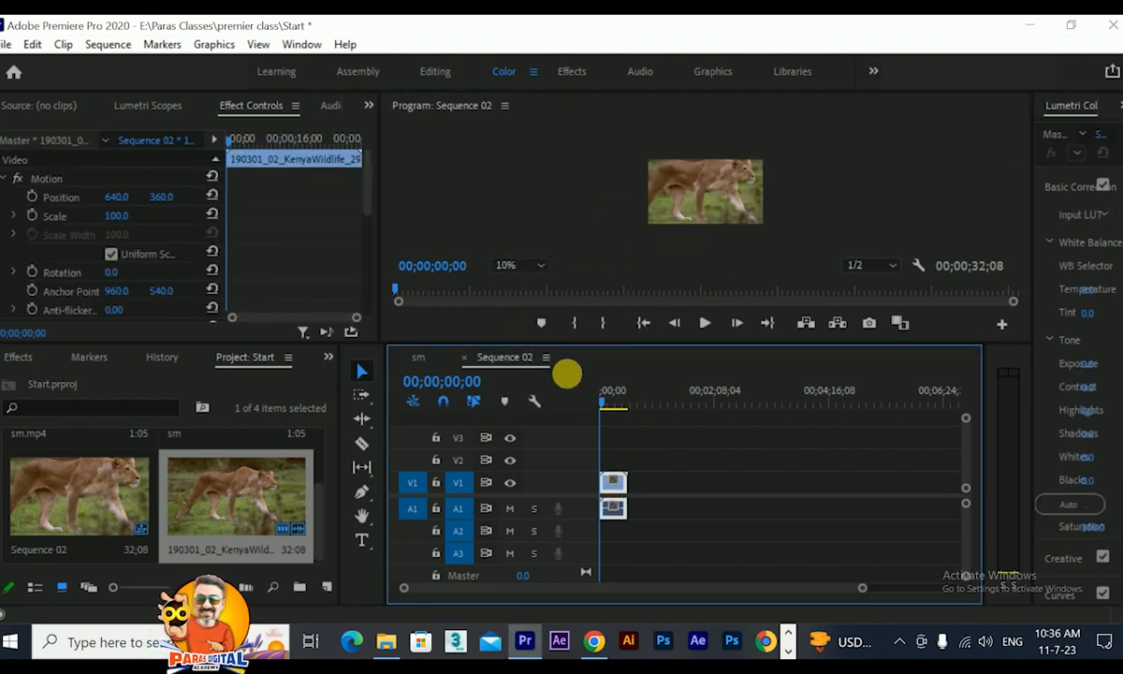
drag(117, 215, 92, 215)
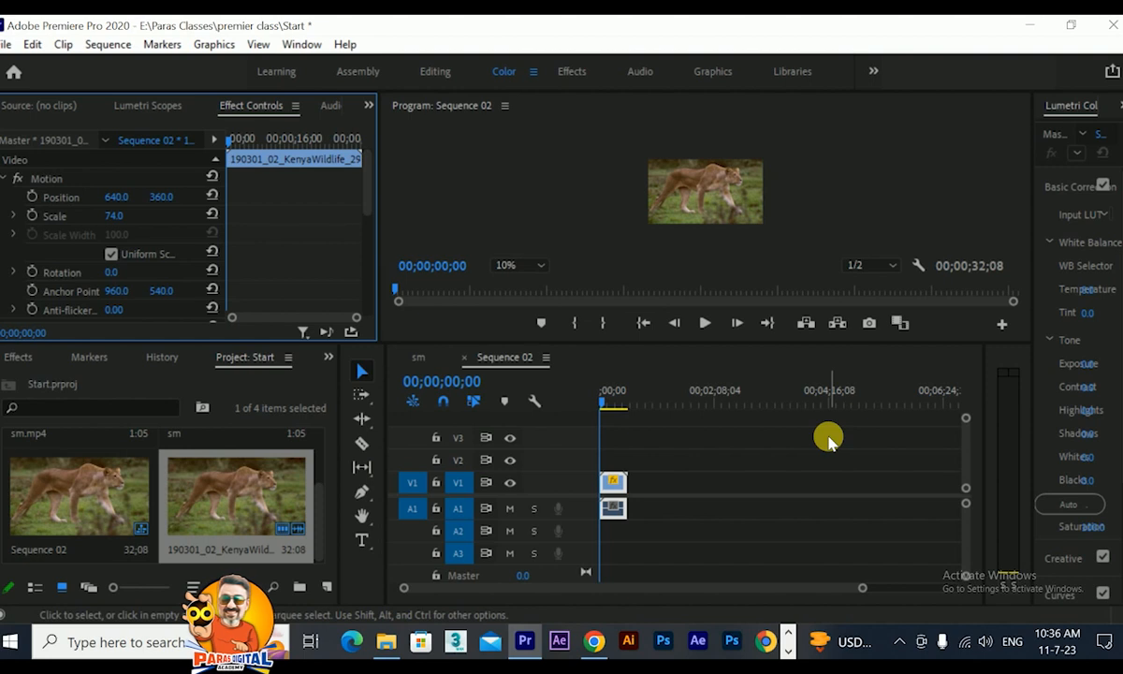
Delete the scaled clip and place the wildlife video on V1 again, changing the sequence settings to match it
key(Delete)
drag(228, 510, 594, 494)
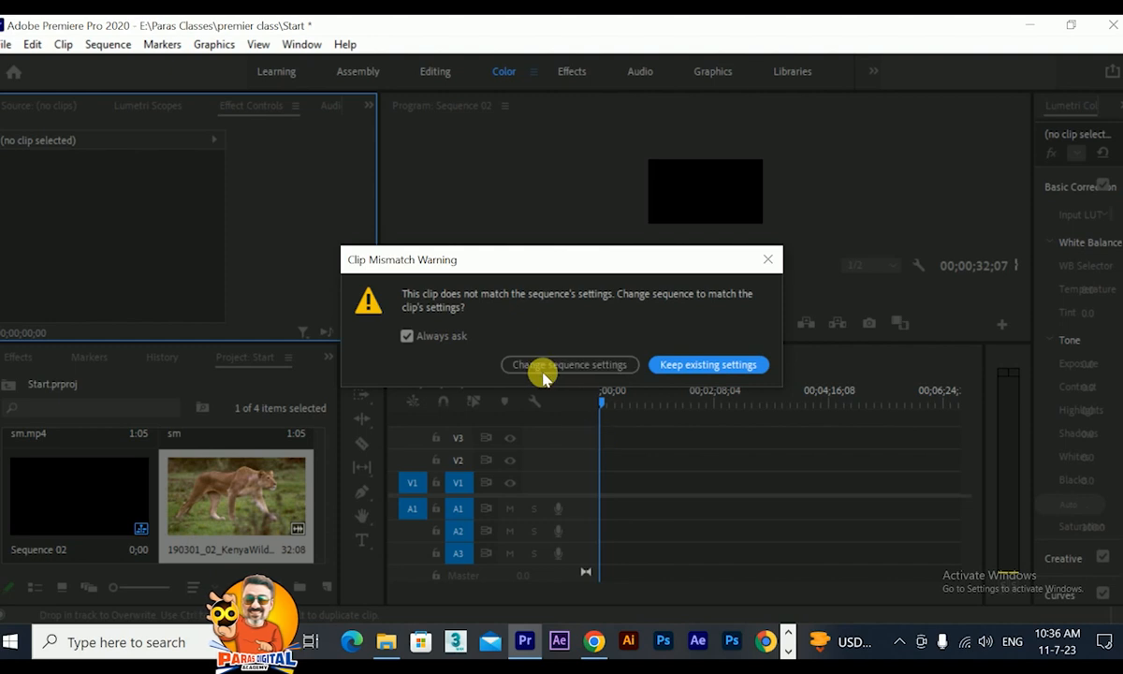
click(543, 367)
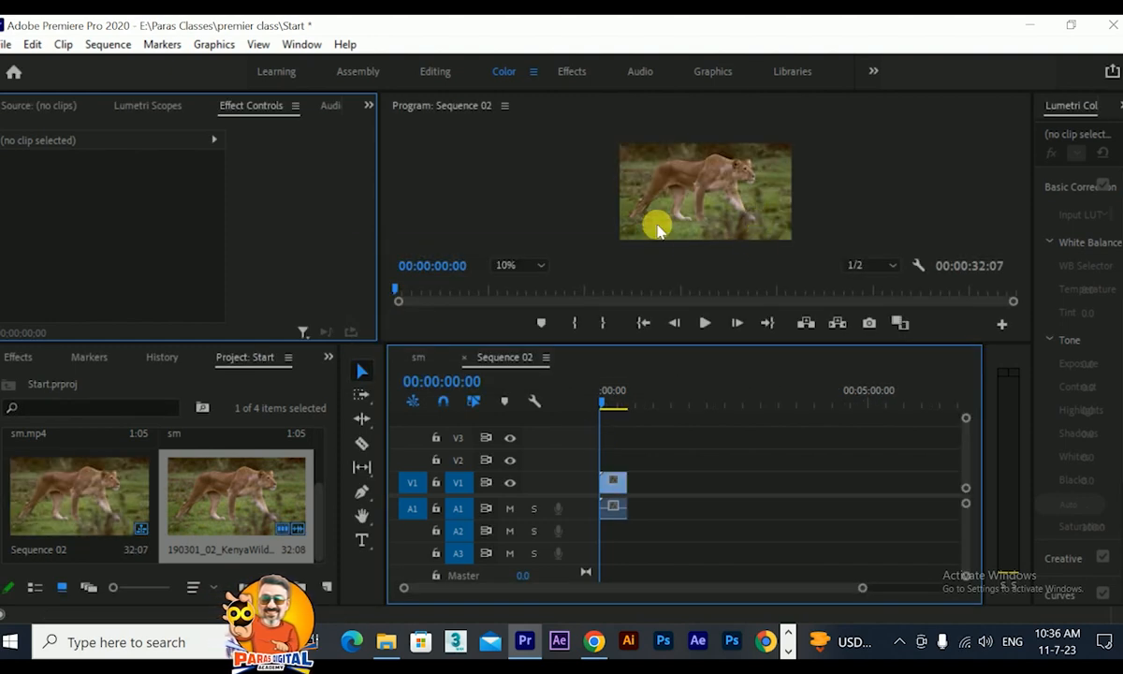
drag(614, 400, 602, 405)
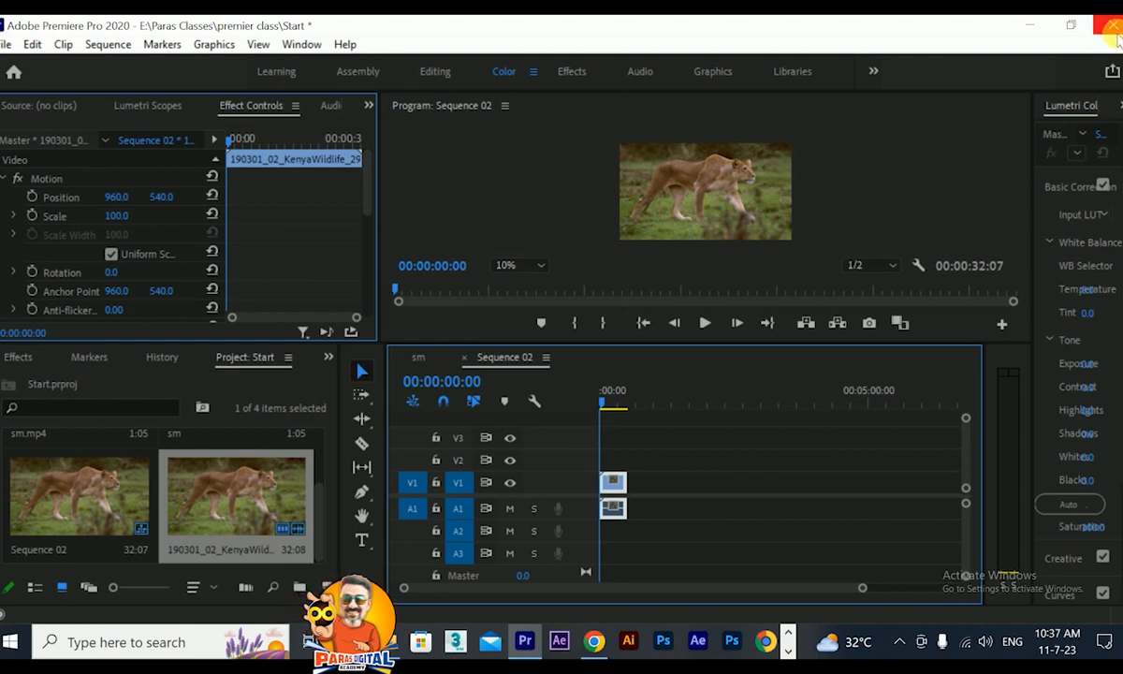
Minimize Premiere Pro and File Explorer, dismiss the desktop script error and switch to Chrome
click(1042, 25)
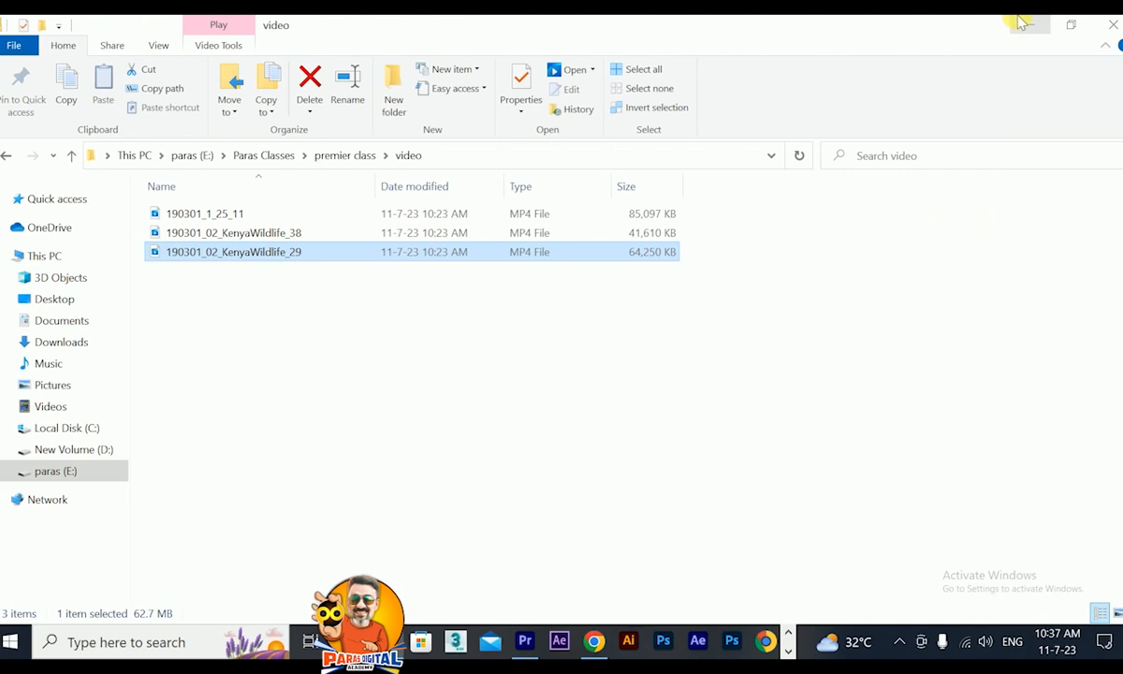
click(1024, 20)
right_click(939, 182)
key(Escape)
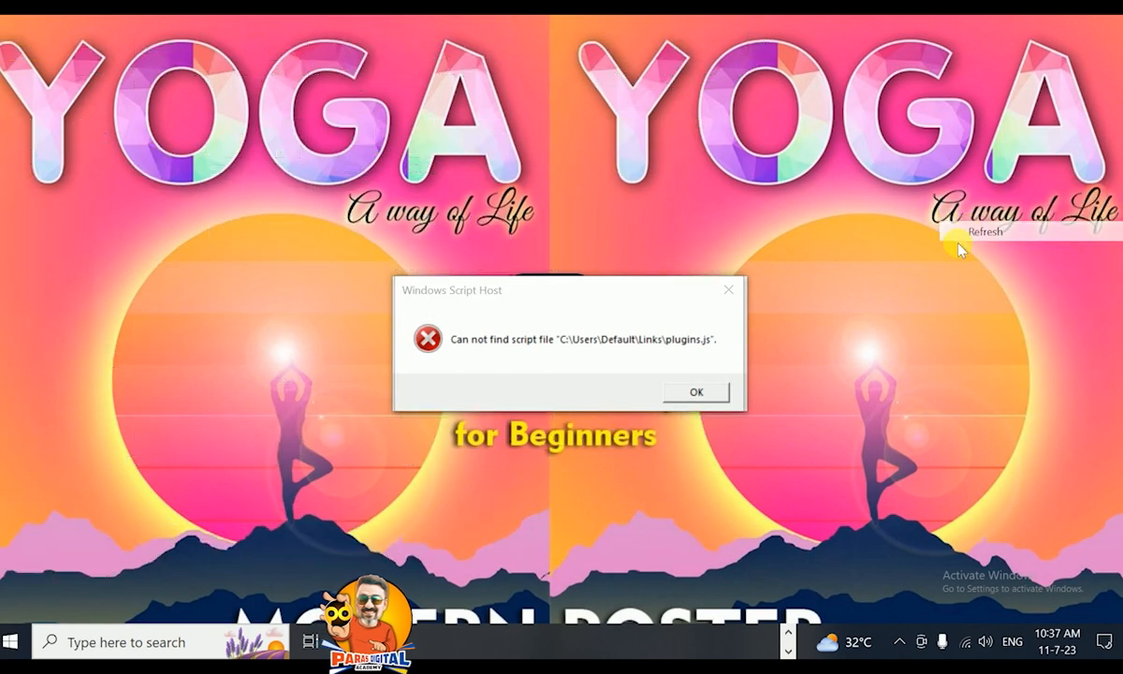
click(726, 291)
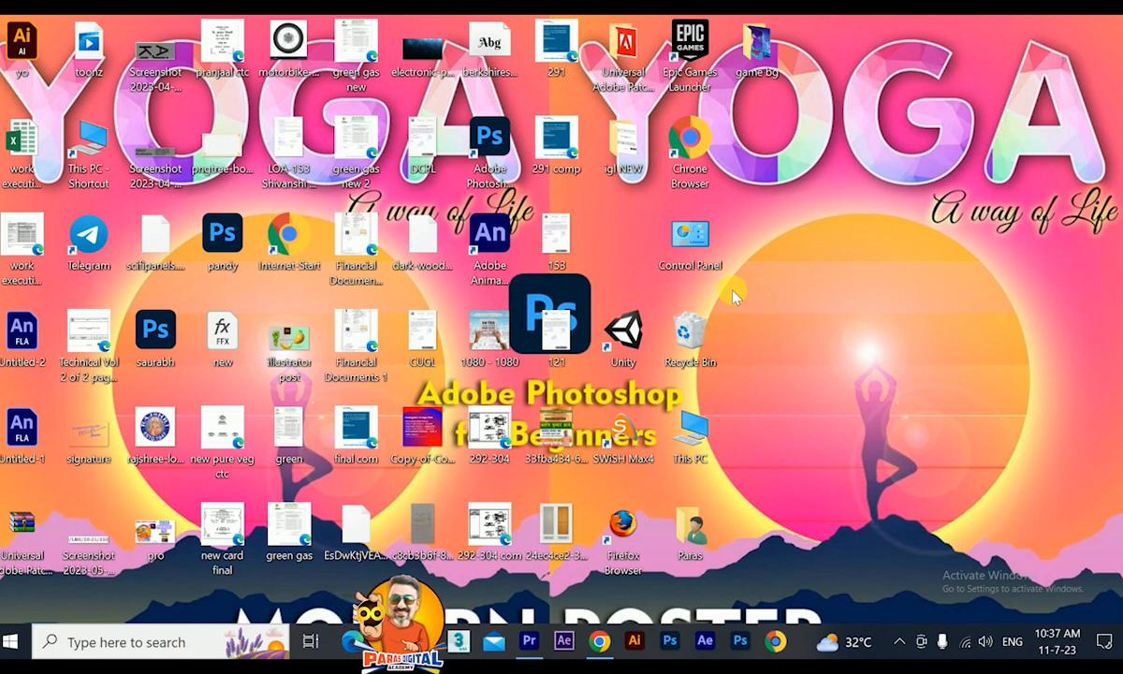
click(597, 644)
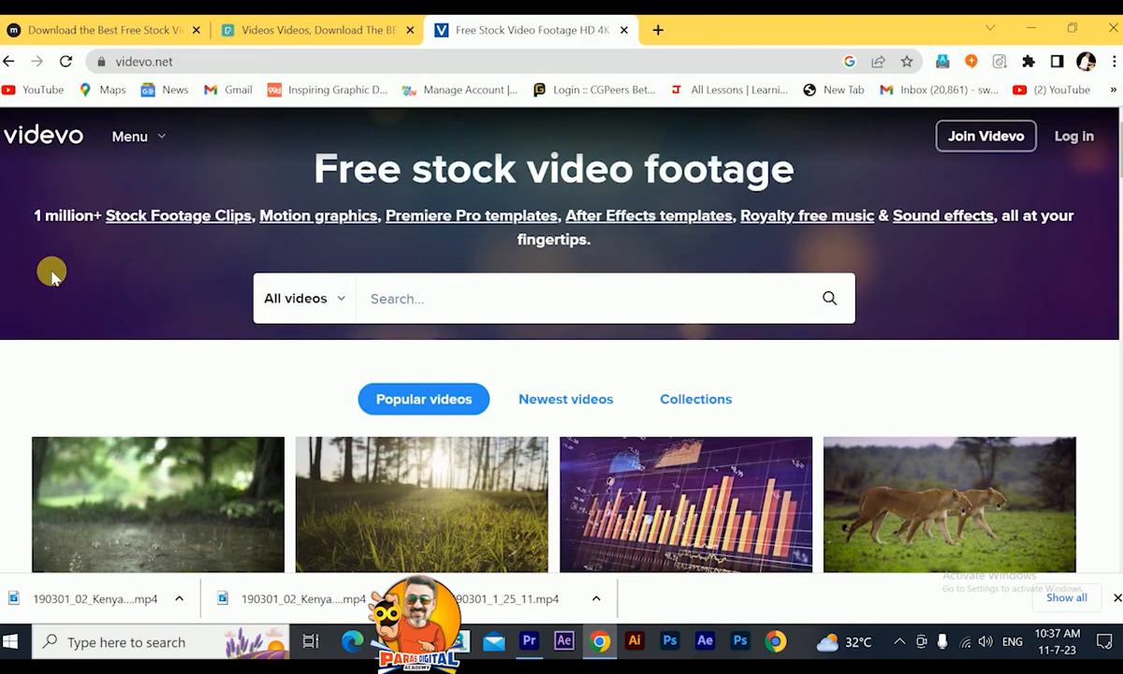
Browse the free stock video footage on the Mixkit site
click(90, 29)
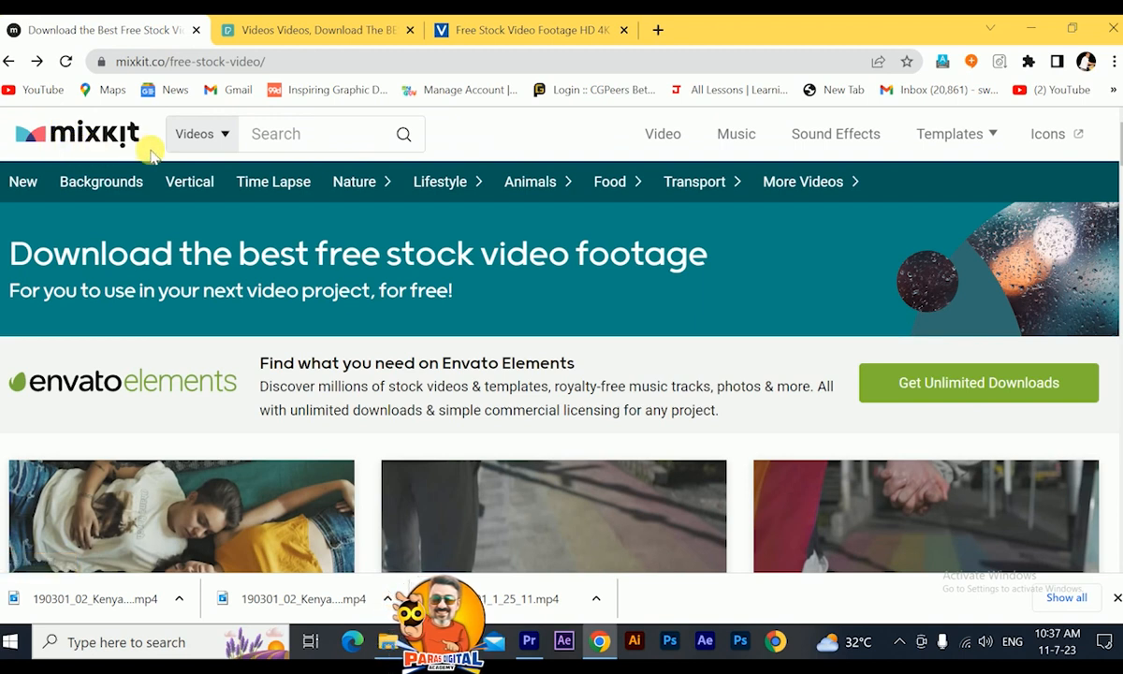
scroll(572, 369, down, 5)
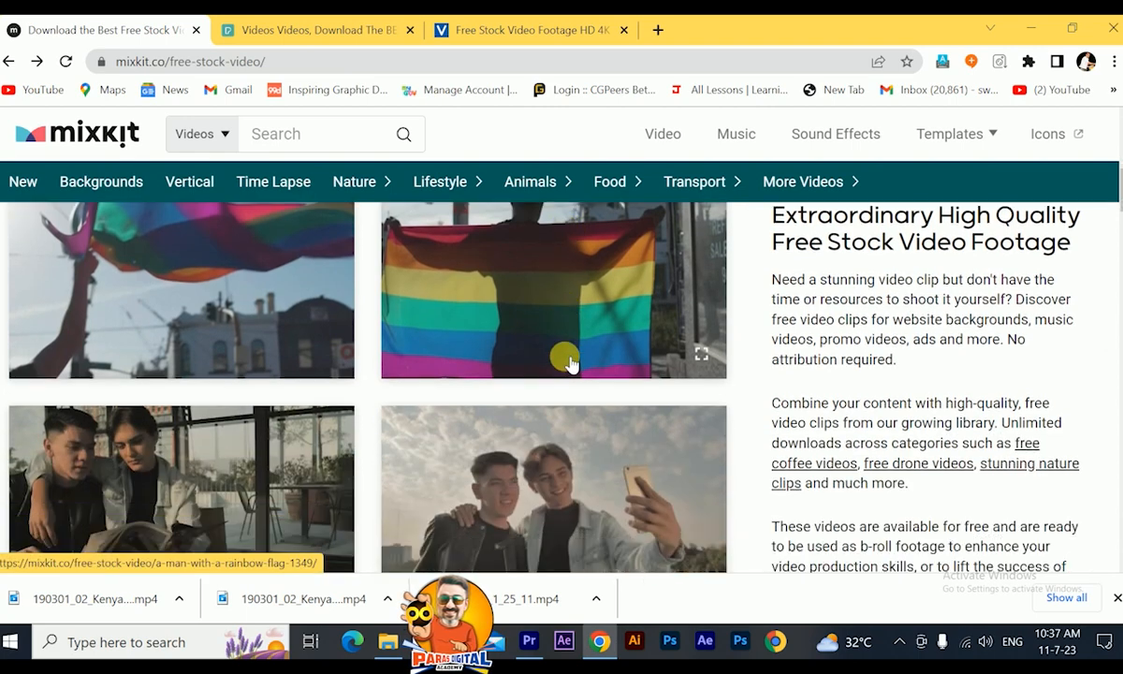
scroll(564, 358, up, 7)
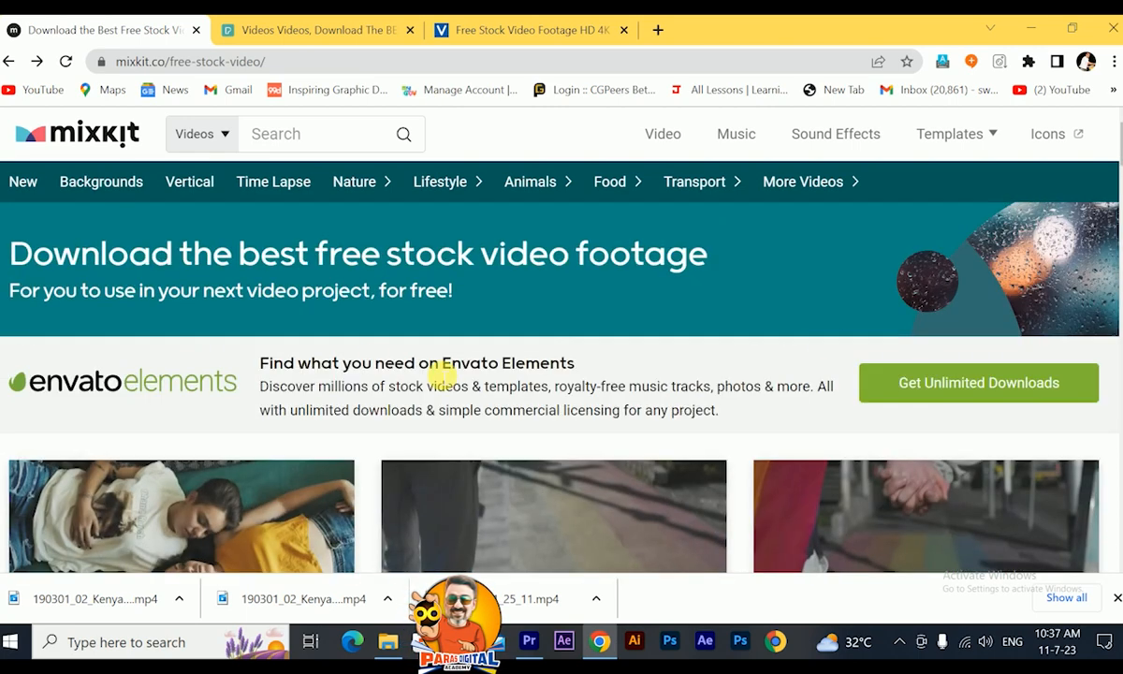
scroll(412, 360, down, 2)
scroll(591, 359, up, 2)
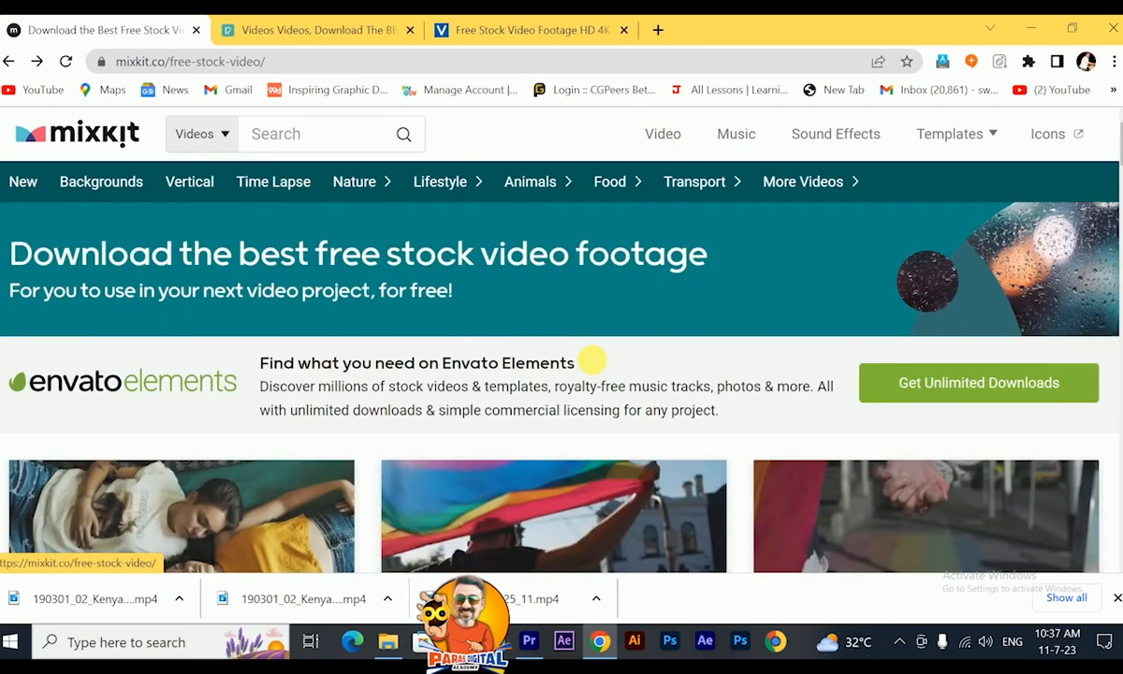
scroll(591, 359, down, 6)
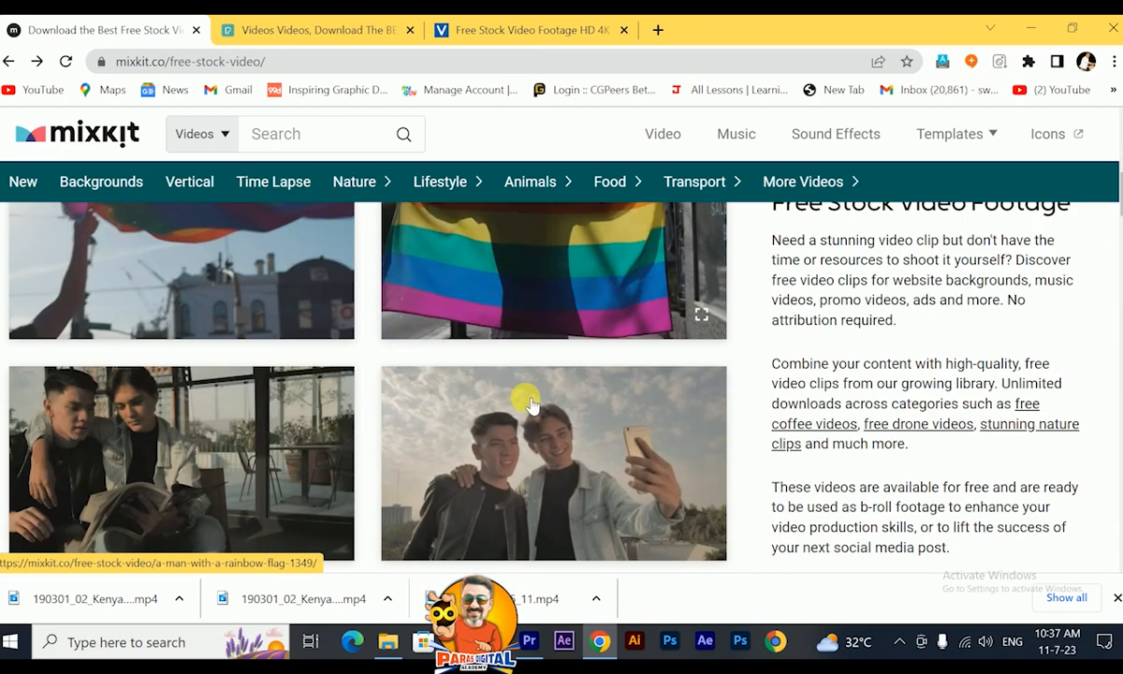
scroll(187, 412, down, 5)
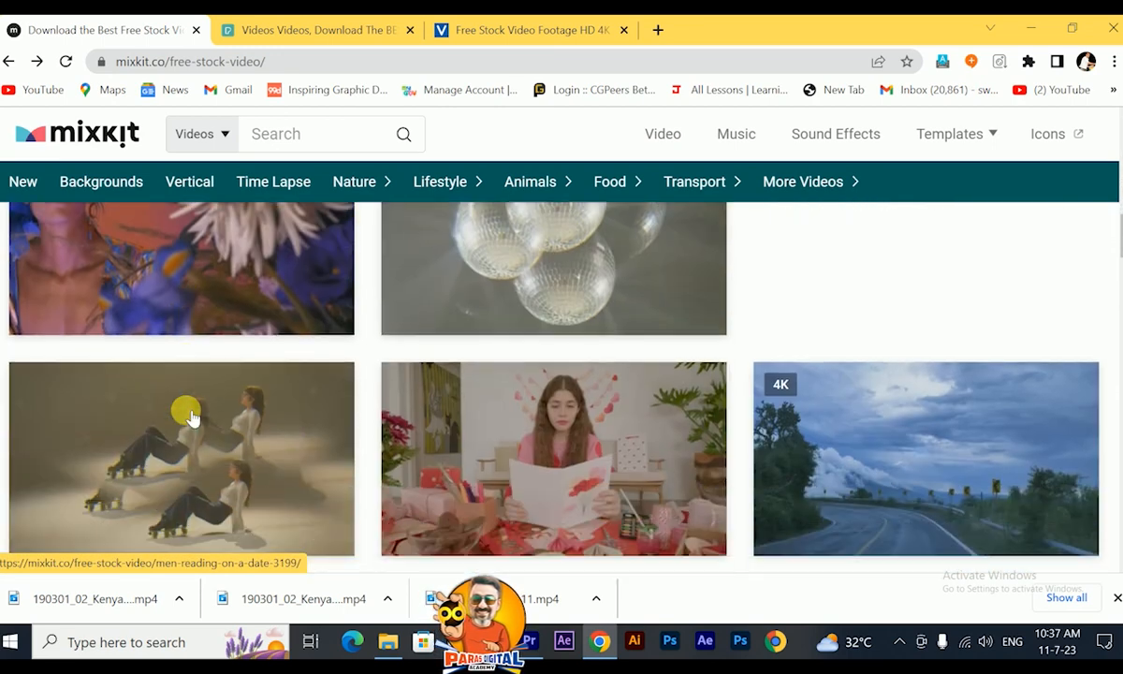
scroll(185, 412, down, 3)
Open the curved highway through a mountain range video and review its preview and download resolution options
click(903, 266)
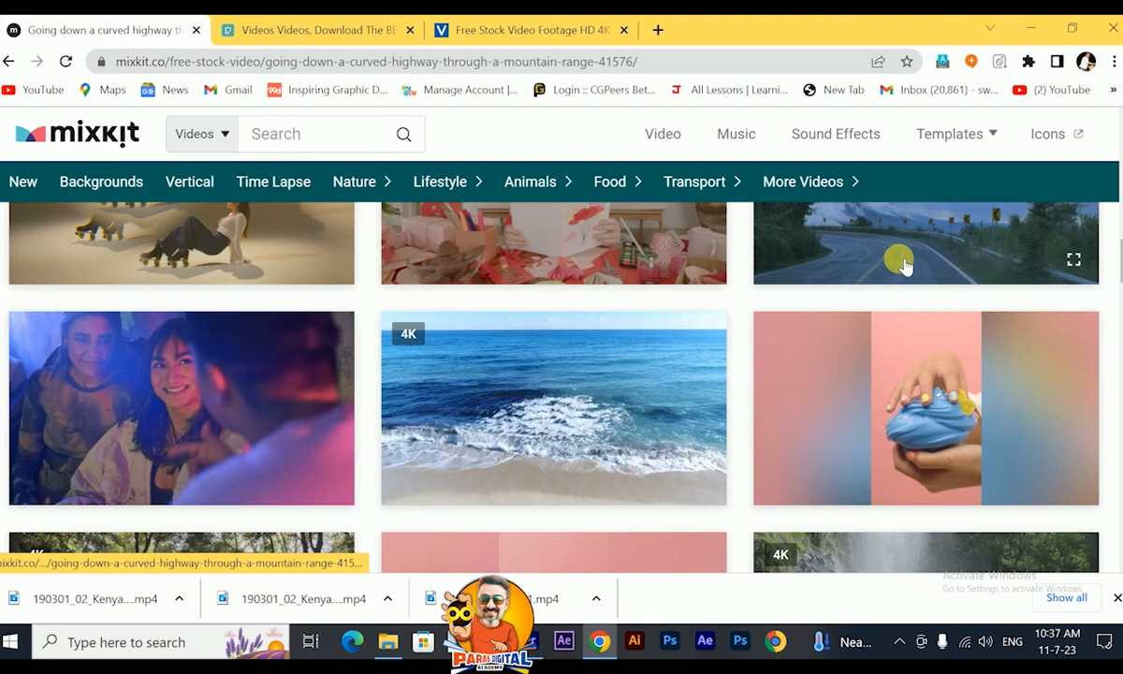
scroll(401, 351, down, 2)
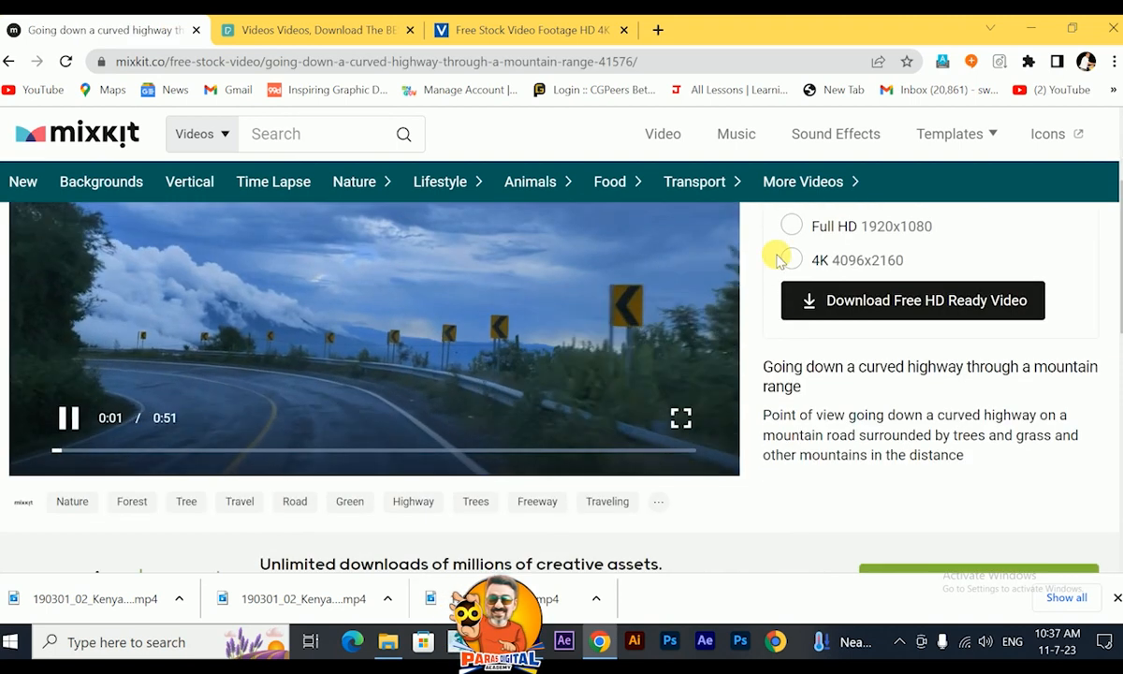
scroll(777, 260, up, 2)
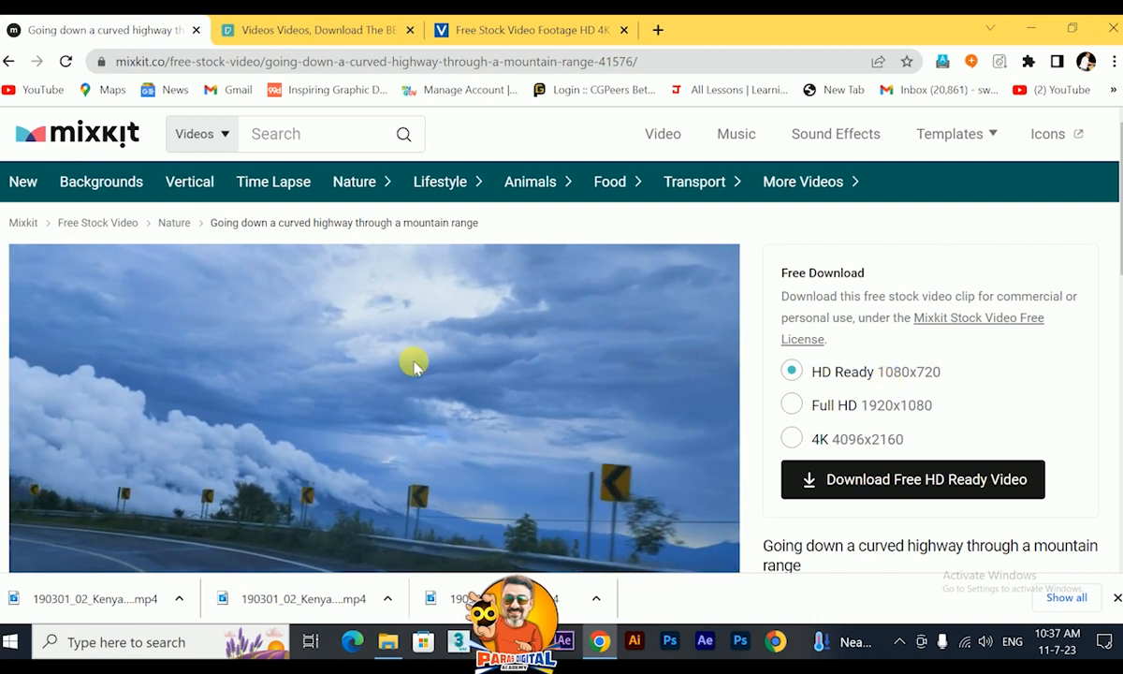
scroll(414, 365, down, 2)
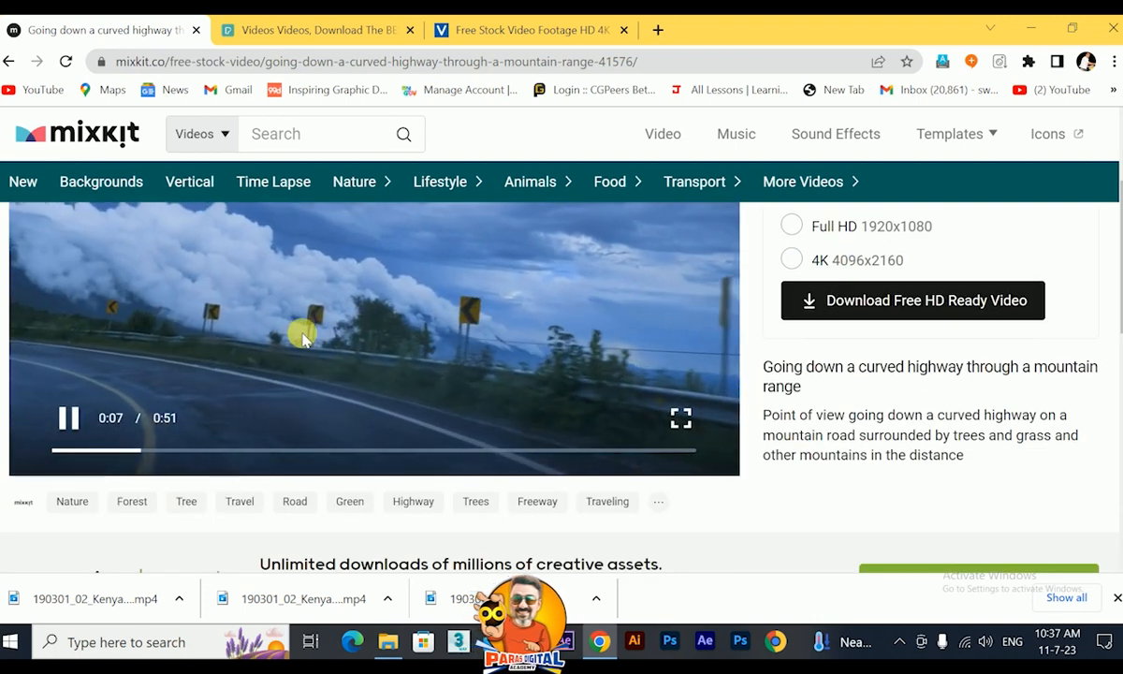
scroll(302, 337, up, 1)
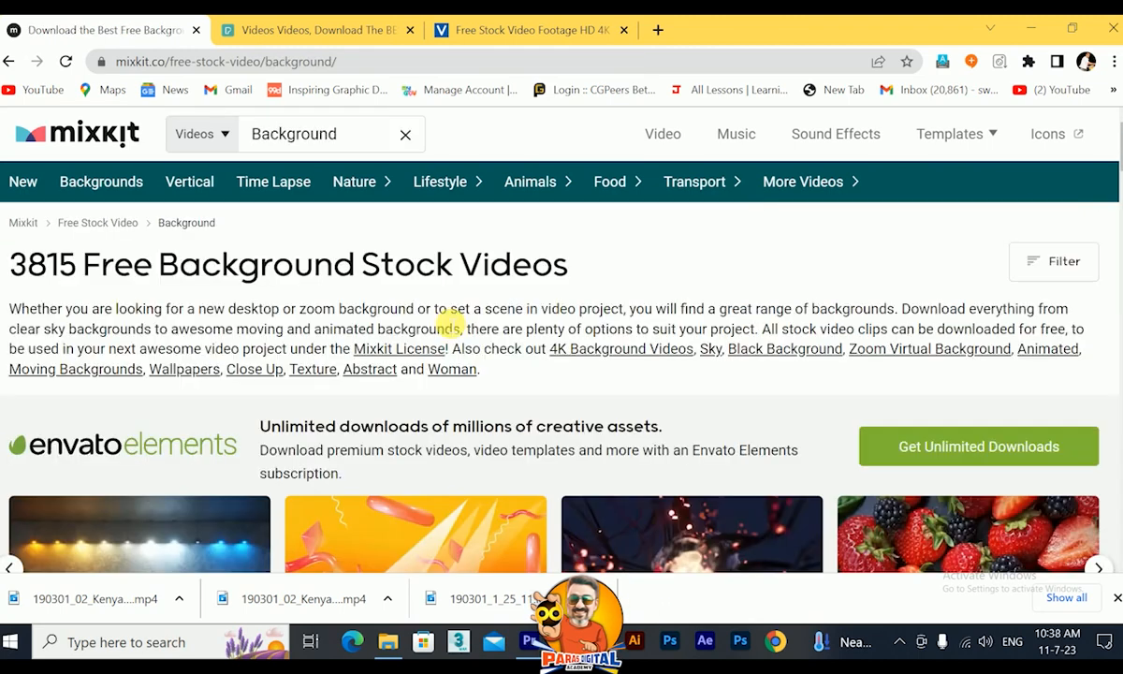
Browse Mixkit's Background videos and open the sea horizon with sailboat clip to review its download options
scroll(465, 400, down, 2)
scroll(465, 401, down, 7)
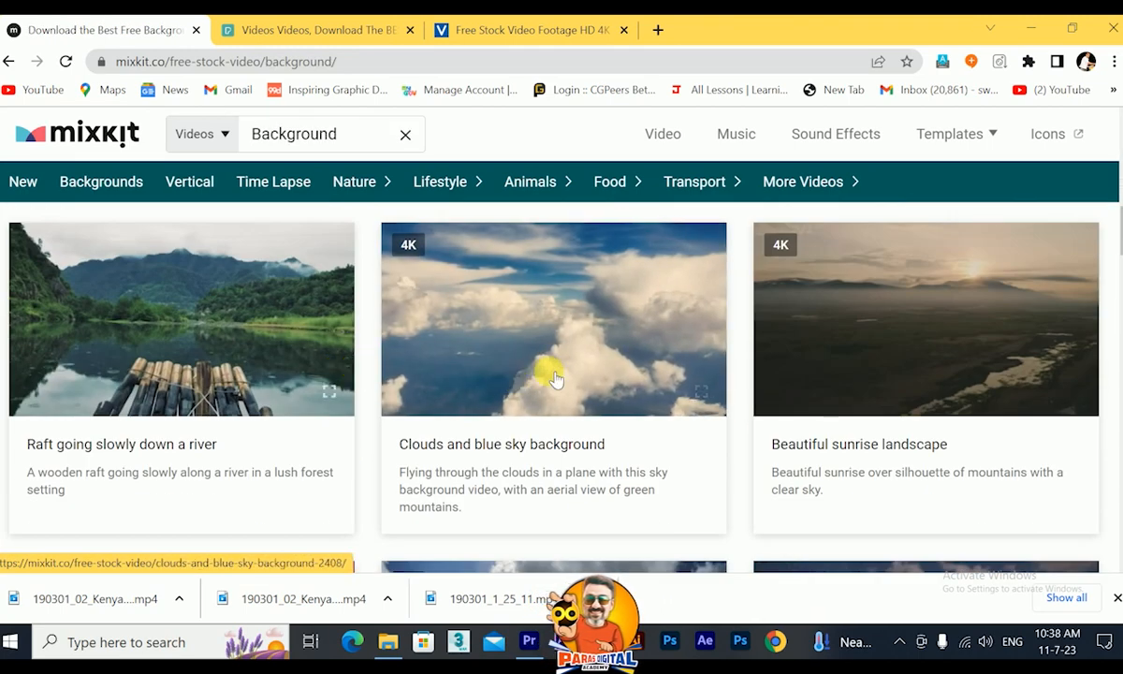
scroll(555, 378, down, 3)
click(217, 390)
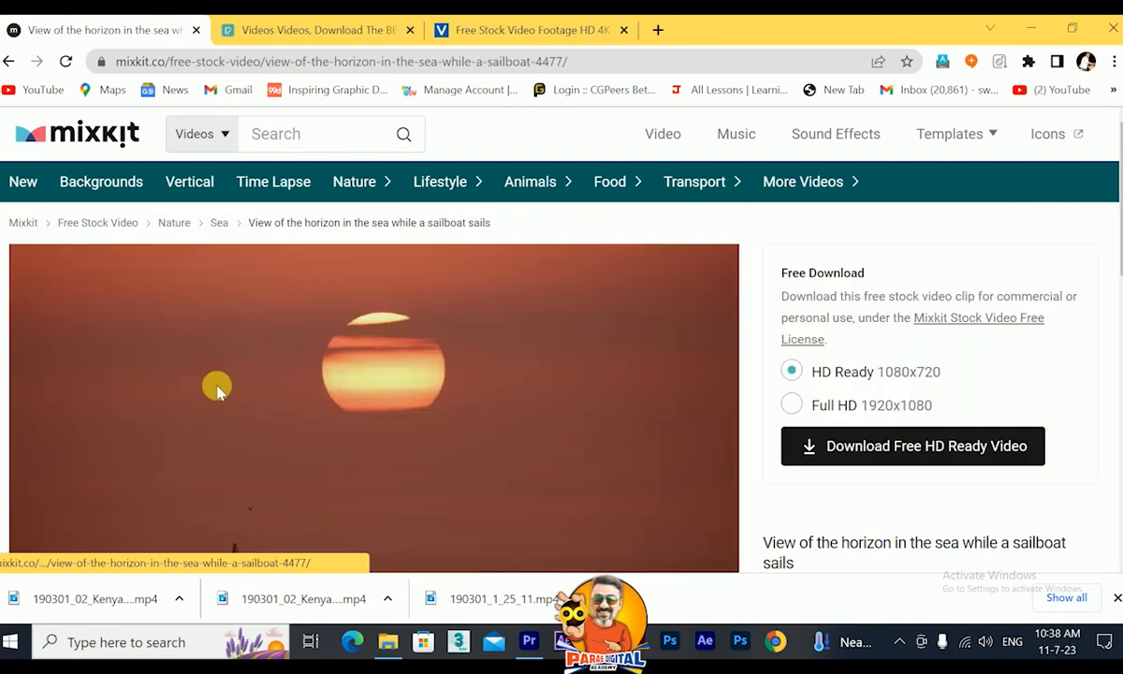
scroll(223, 390, down, 1)
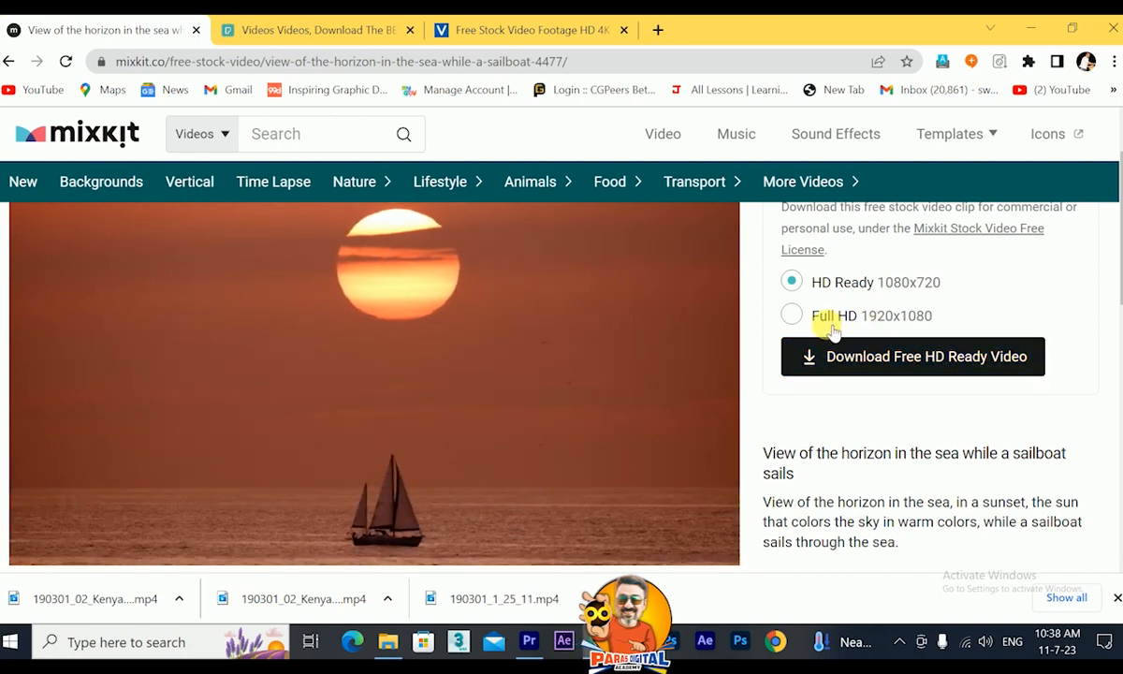
scroll(75, 193, up, 1)
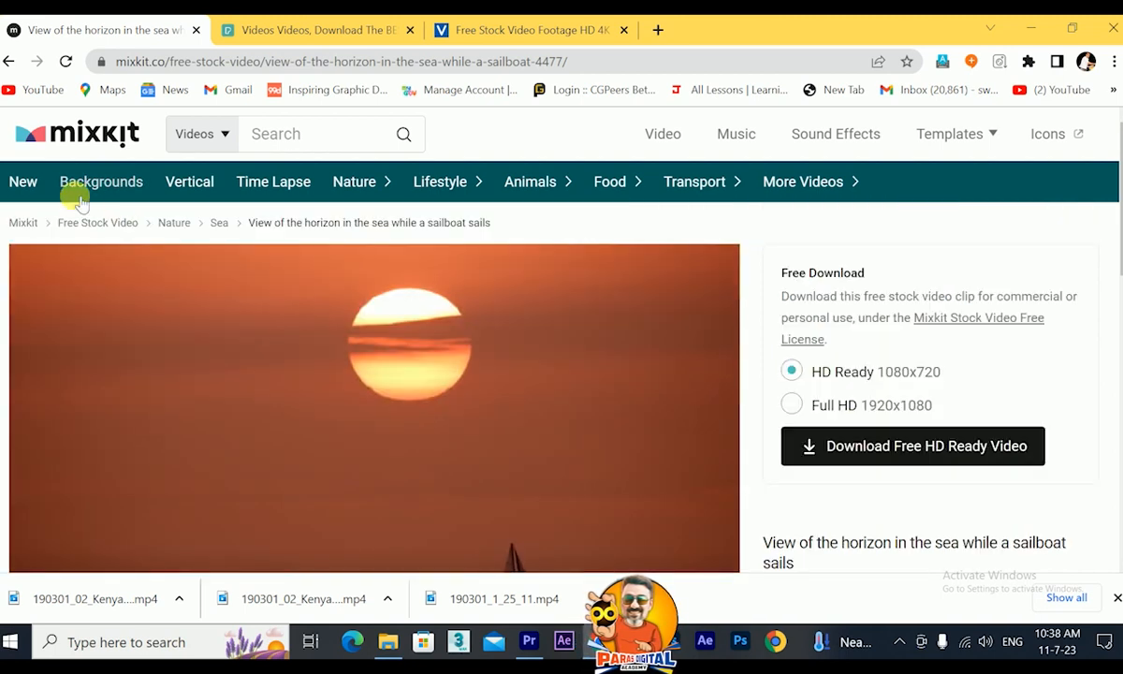
Open Mixkit's Vertical video category and browse its free portrait clips
click(188, 182)
scroll(513, 393, down, 5)
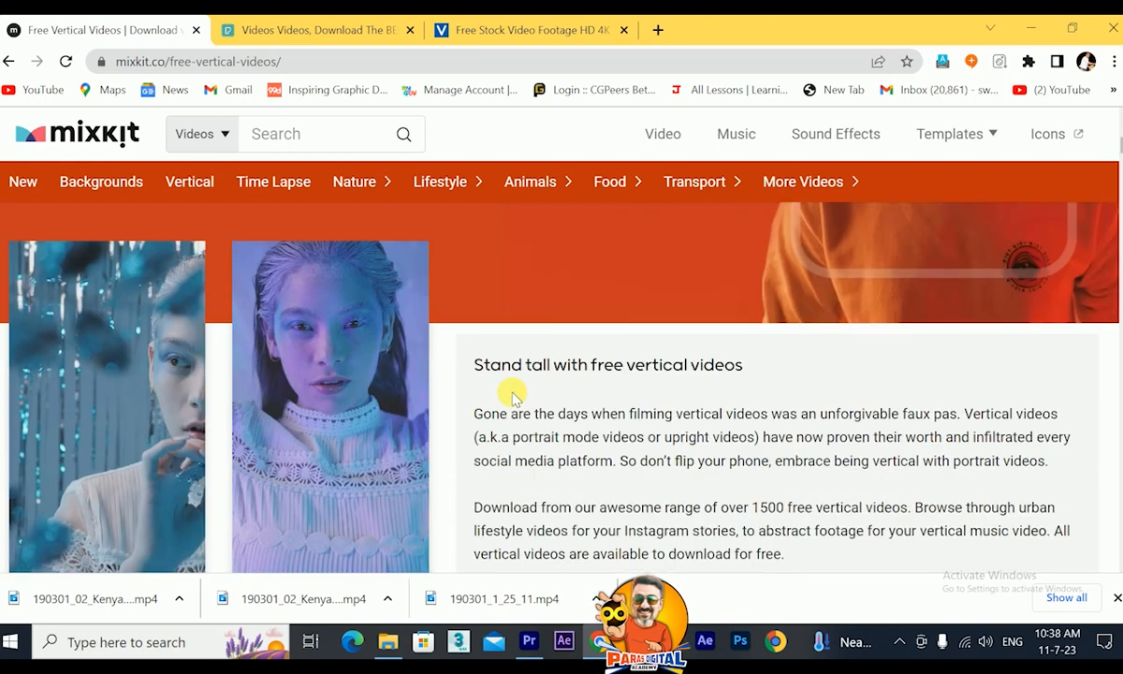
scroll(505, 390, down, 3)
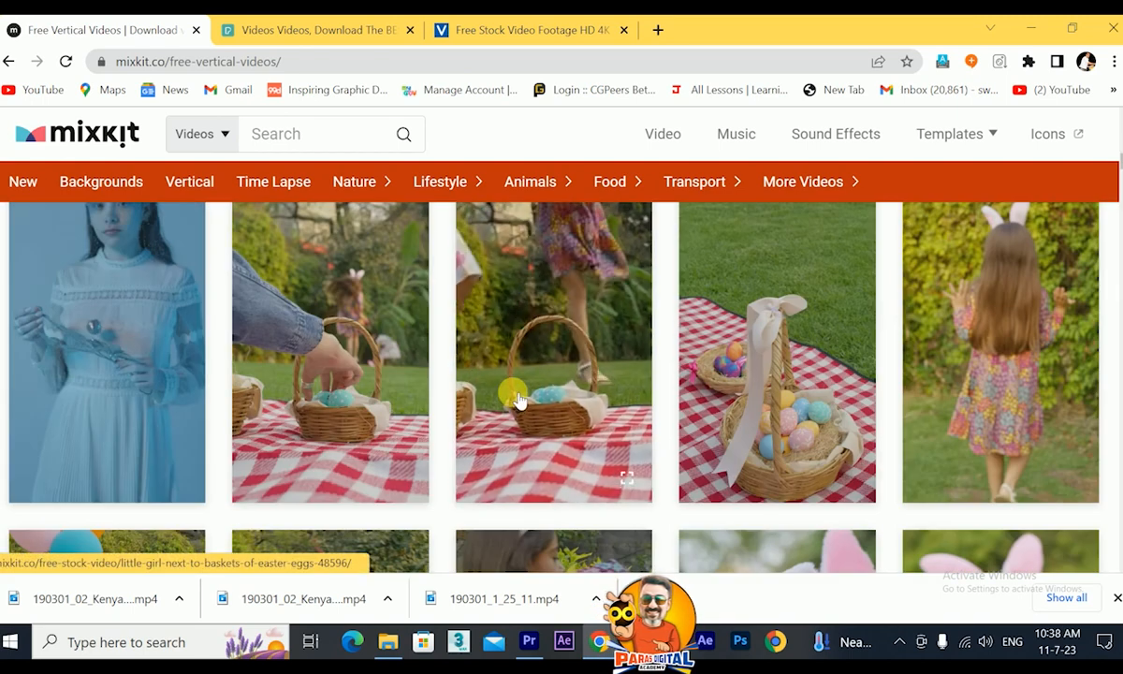
scroll(567, 423, down, 1)
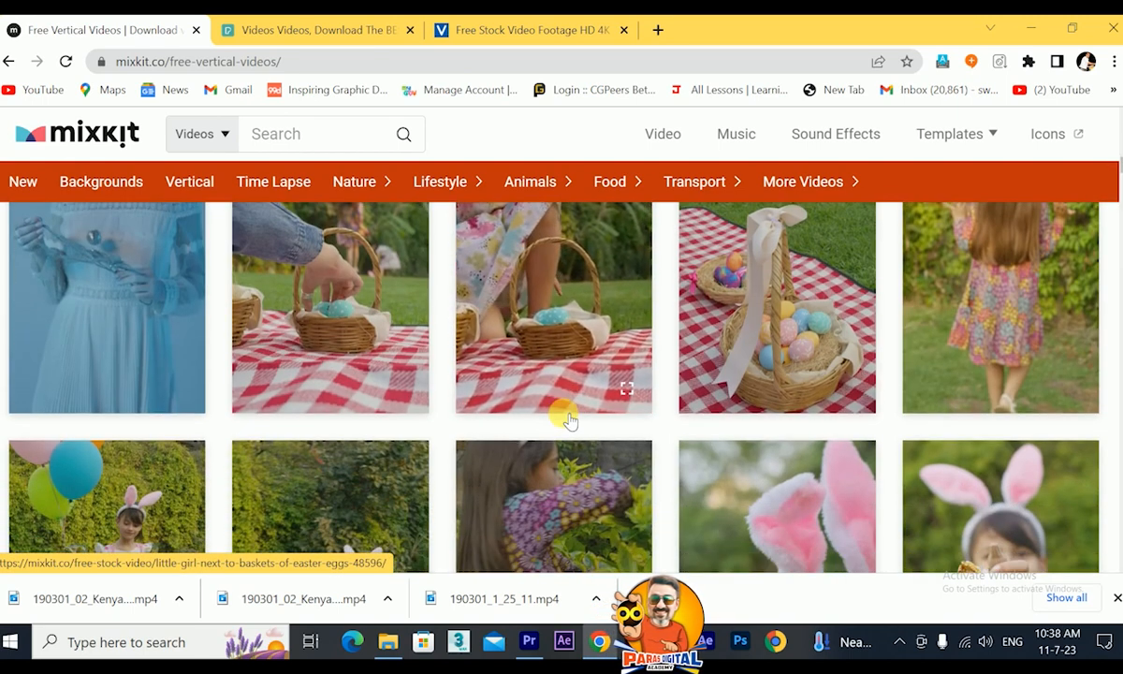
Open the vertical Eastern egg picnic in the garden clip to review its download resolutions, and return to Mixkit's main video page
scroll(568, 420, down, 2)
click(567, 417)
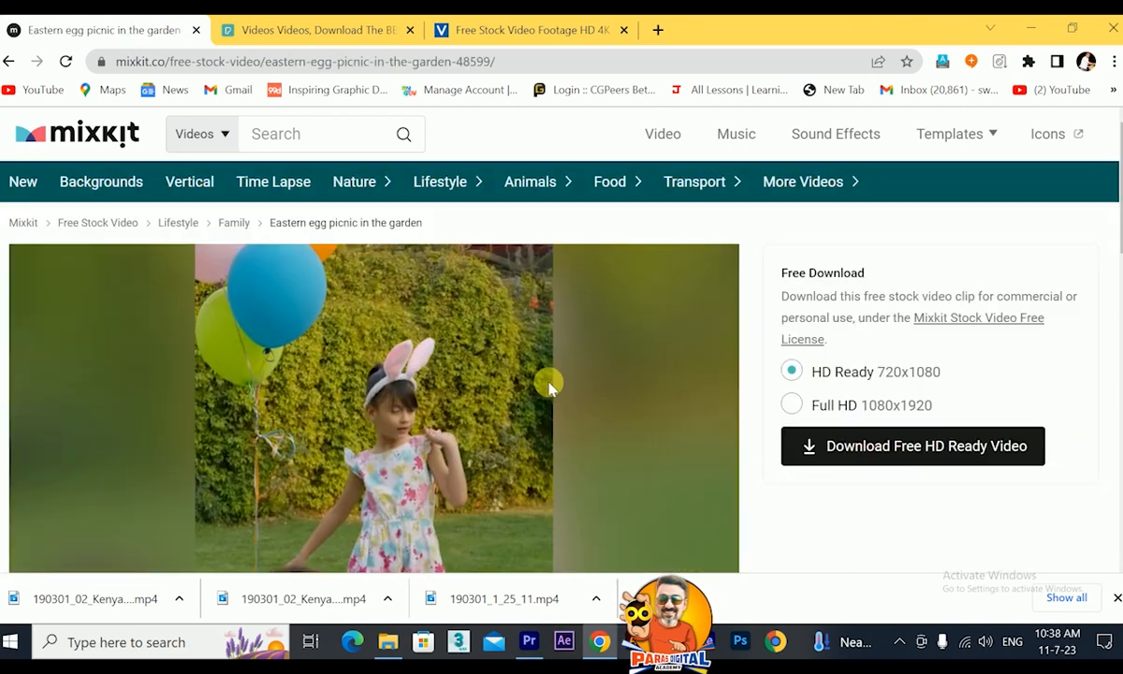
click(666, 135)
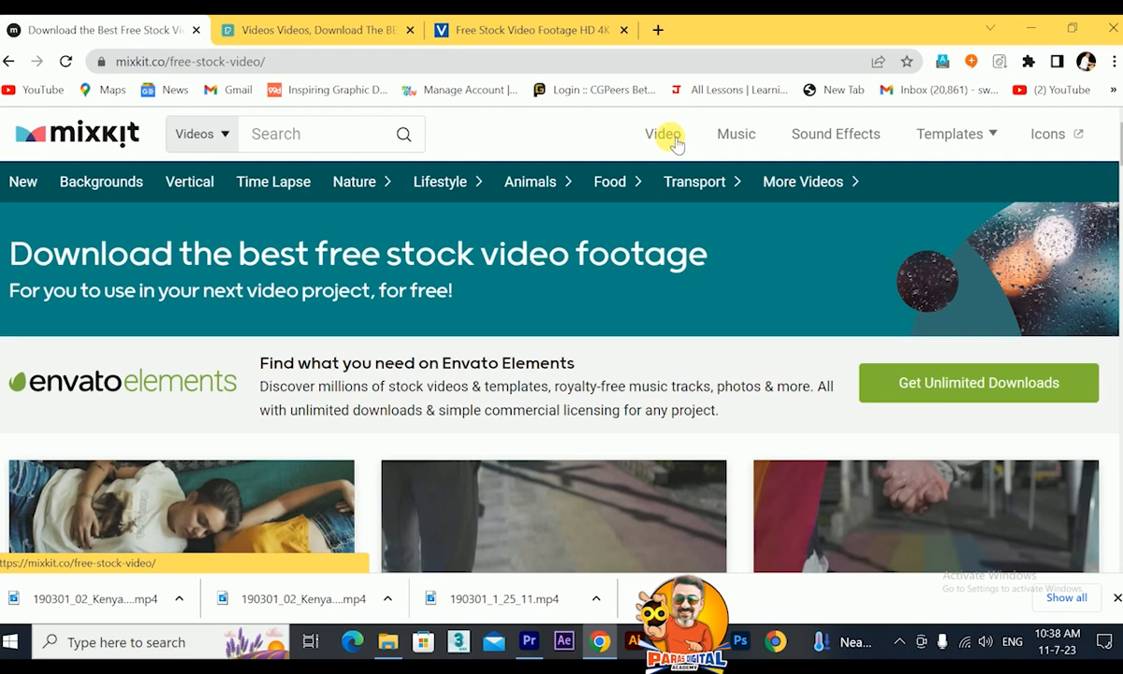
Open Mixkit's Sound Effects section and play a preview of Small group cheer and applause, stopping it partway
click(815, 136)
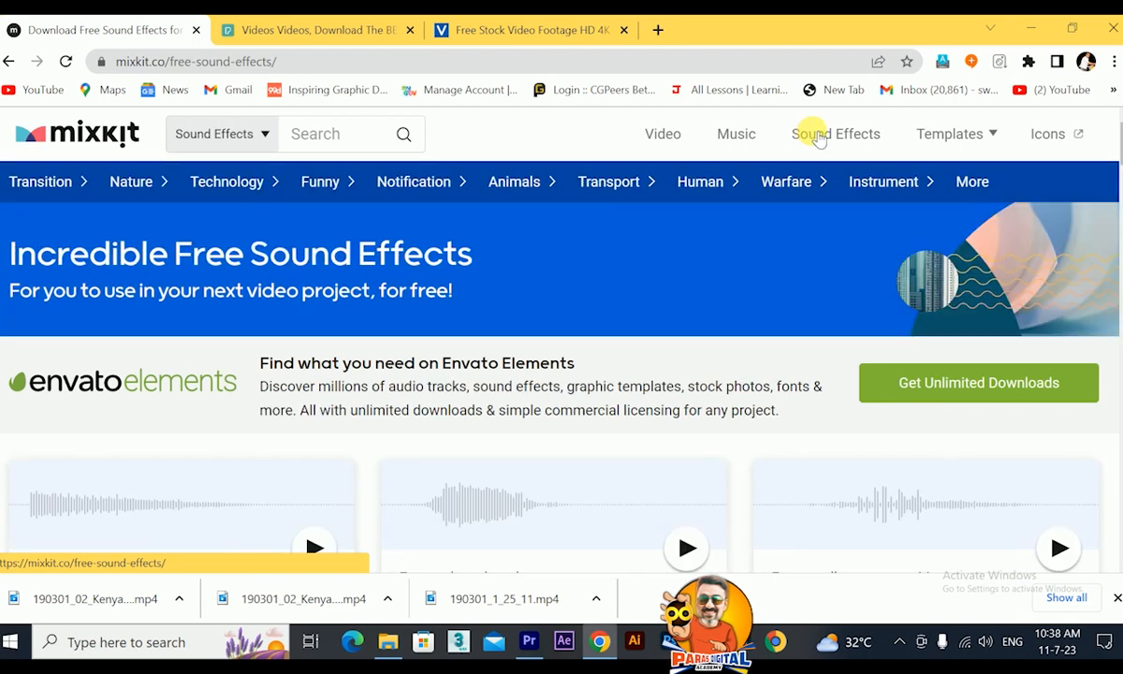
scroll(552, 328, down, 5)
scroll(552, 459, down, 10)
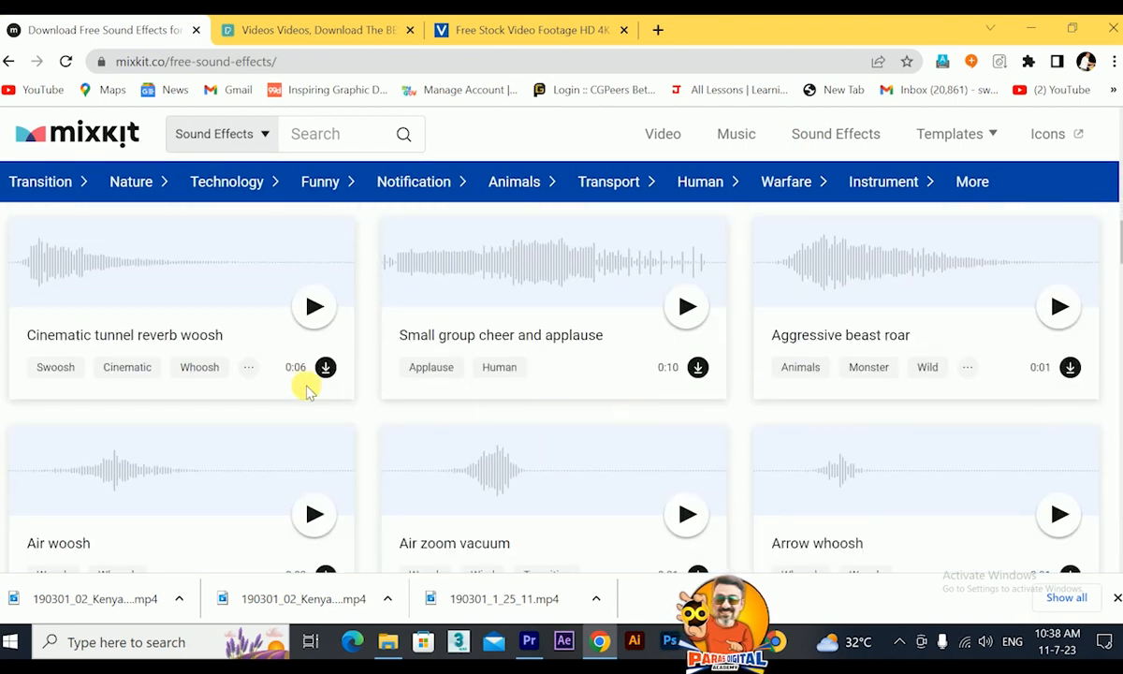
scroll(618, 432, down, 3)
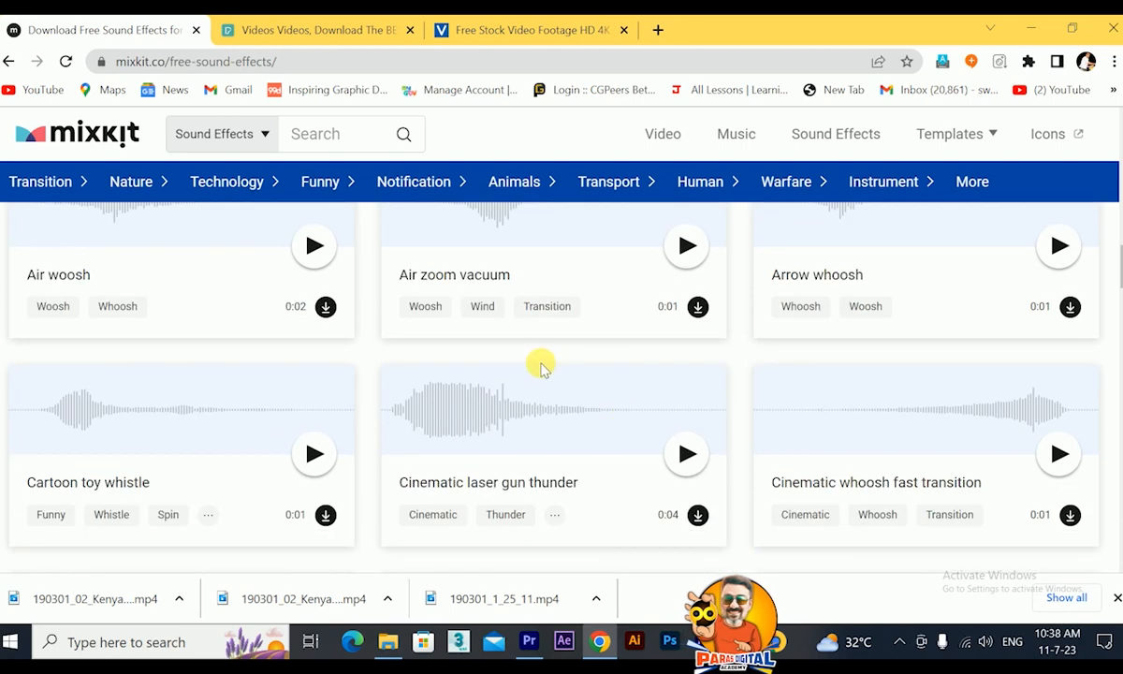
scroll(543, 367, up, 5)
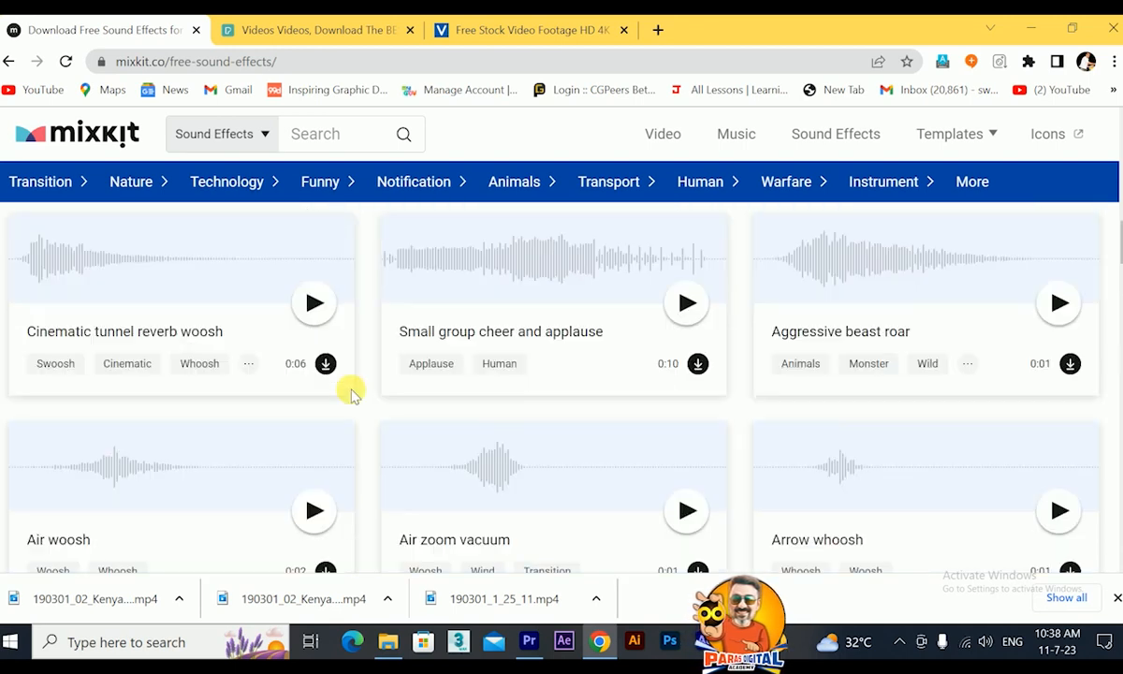
click(686, 396)
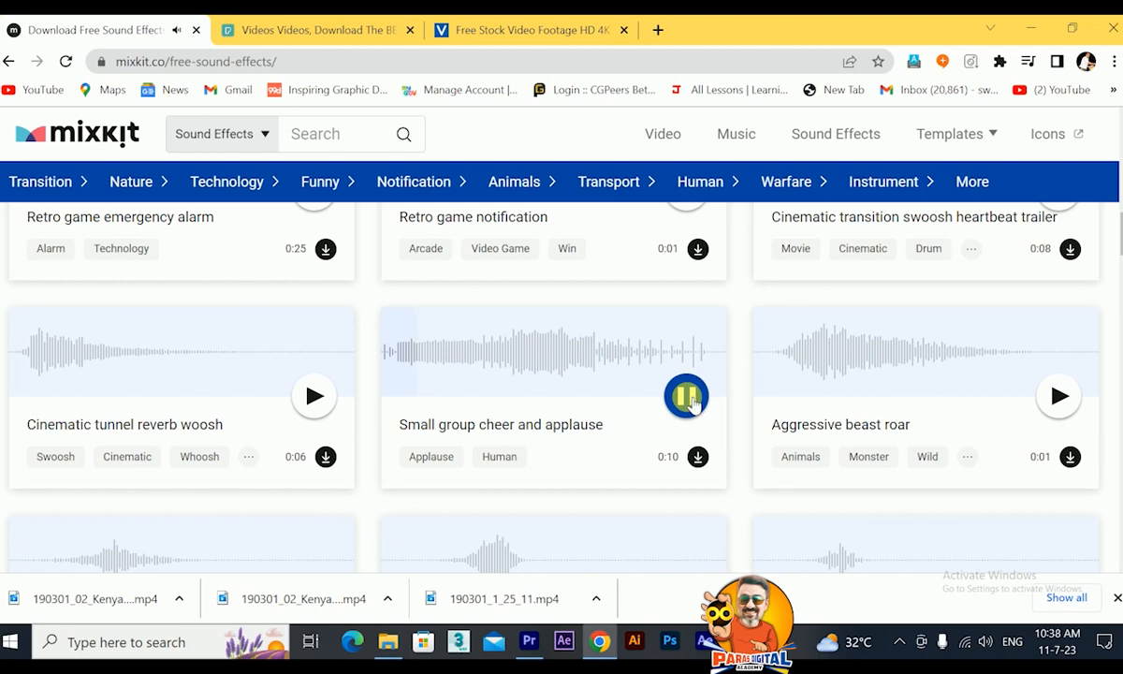
click(687, 397)
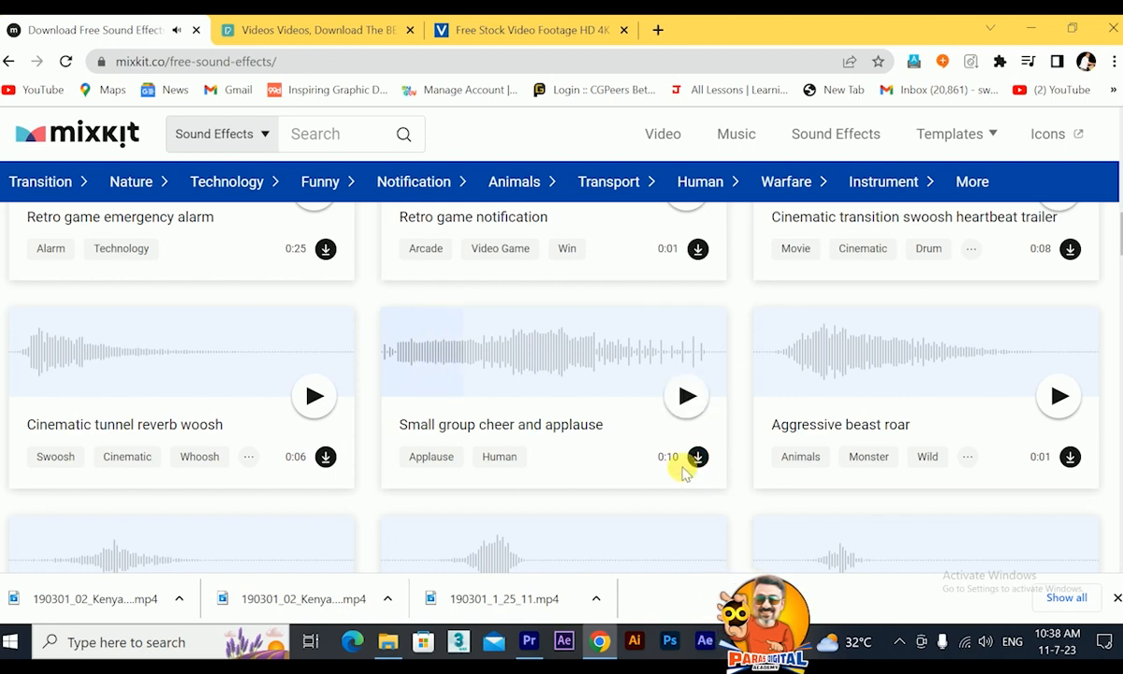
Look through the first rows of Mixkit's free sound effects, including the whoosh, dog barking and alarm sounds
scroll(678, 459, up, 10)
scroll(669, 441, down, 5)
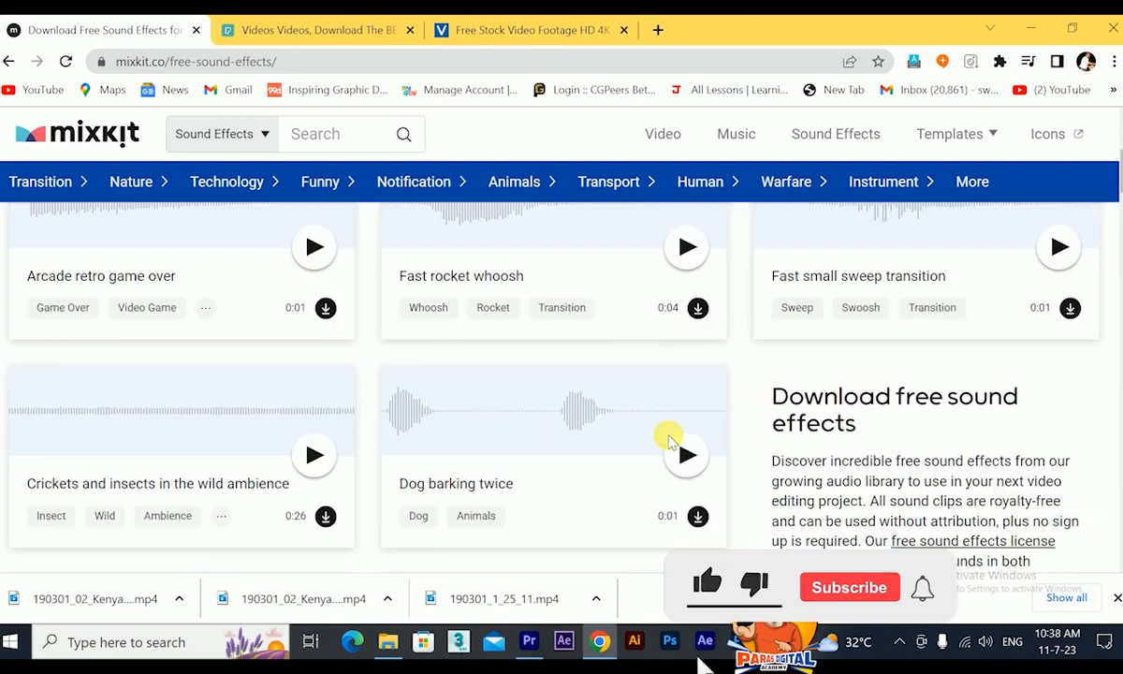
scroll(670, 441, down, 2)
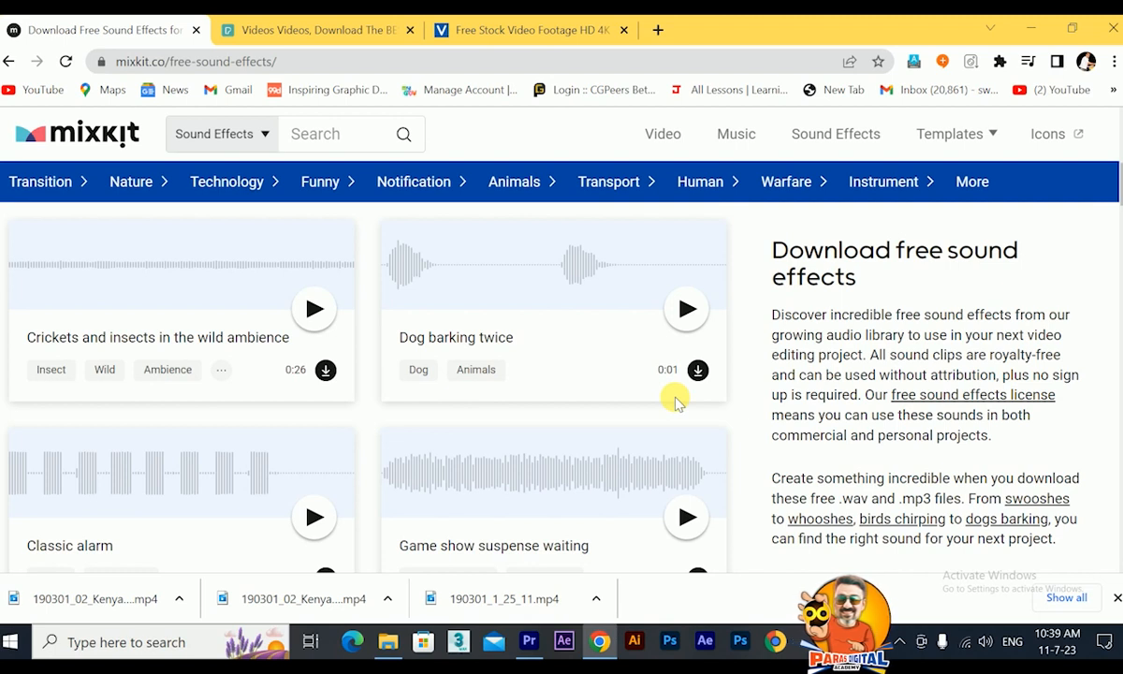
scroll(581, 442, up, 2)
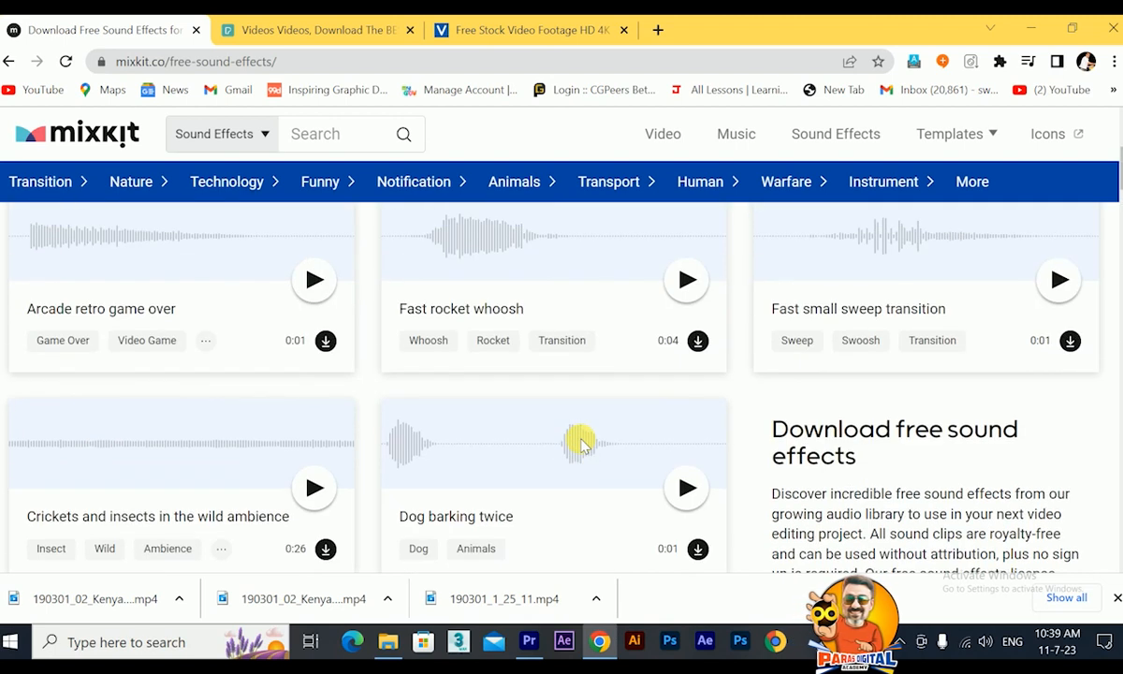
scroll(575, 439, up, 2)
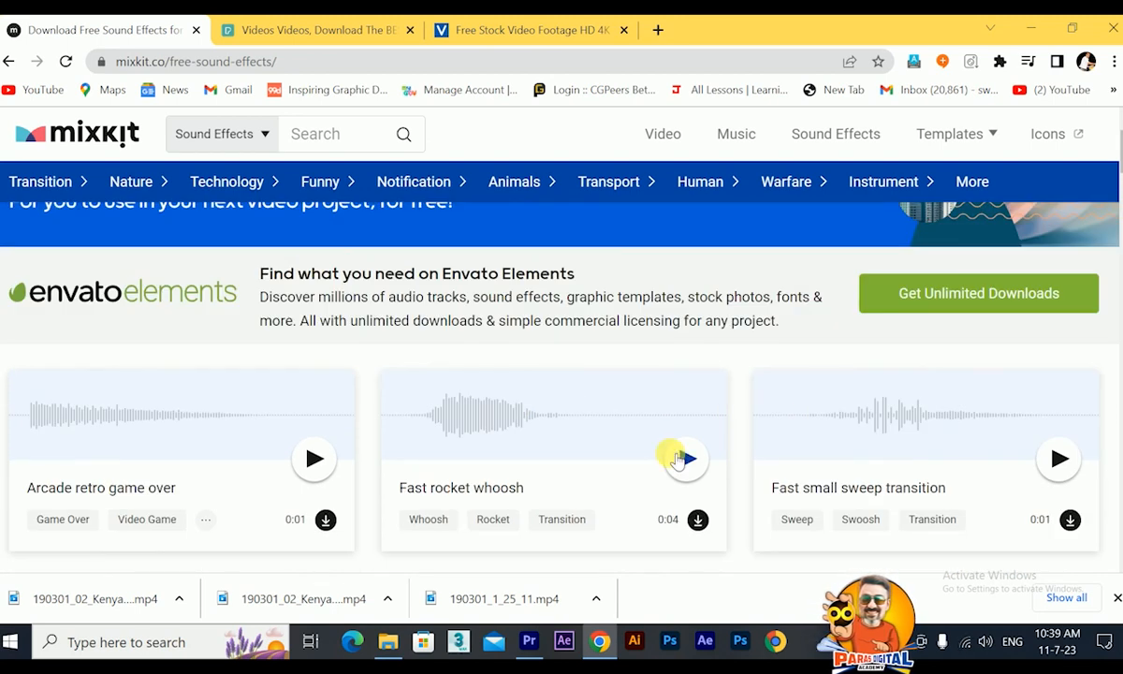
scroll(674, 456, down, 6)
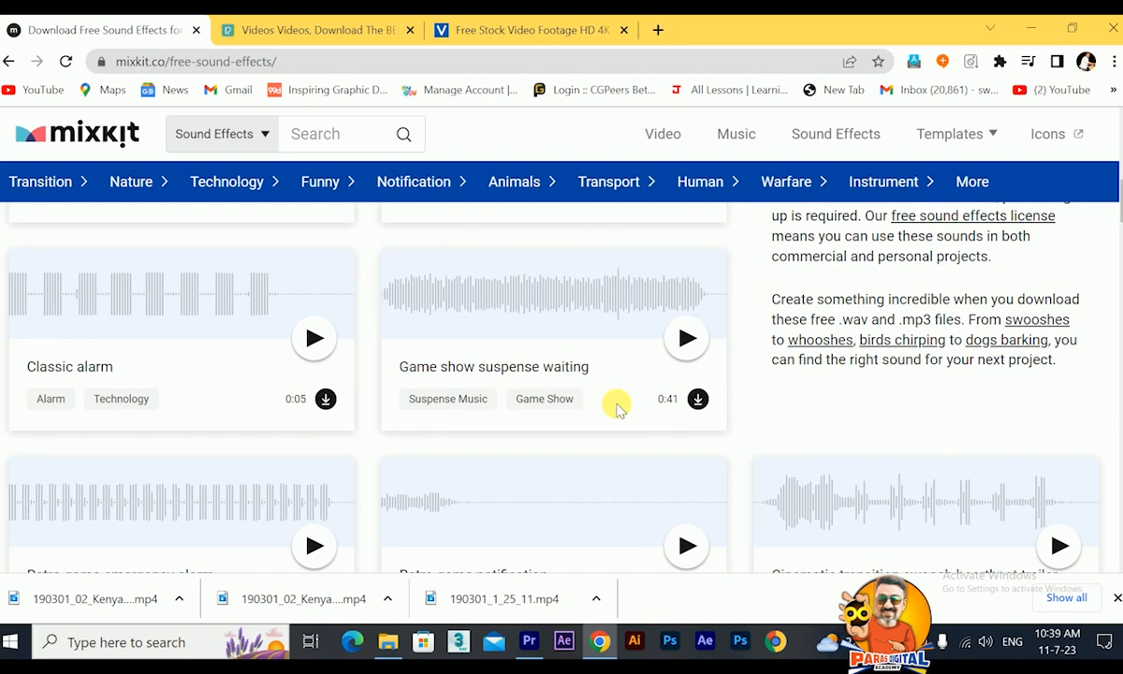
scroll(642, 396, up, 3)
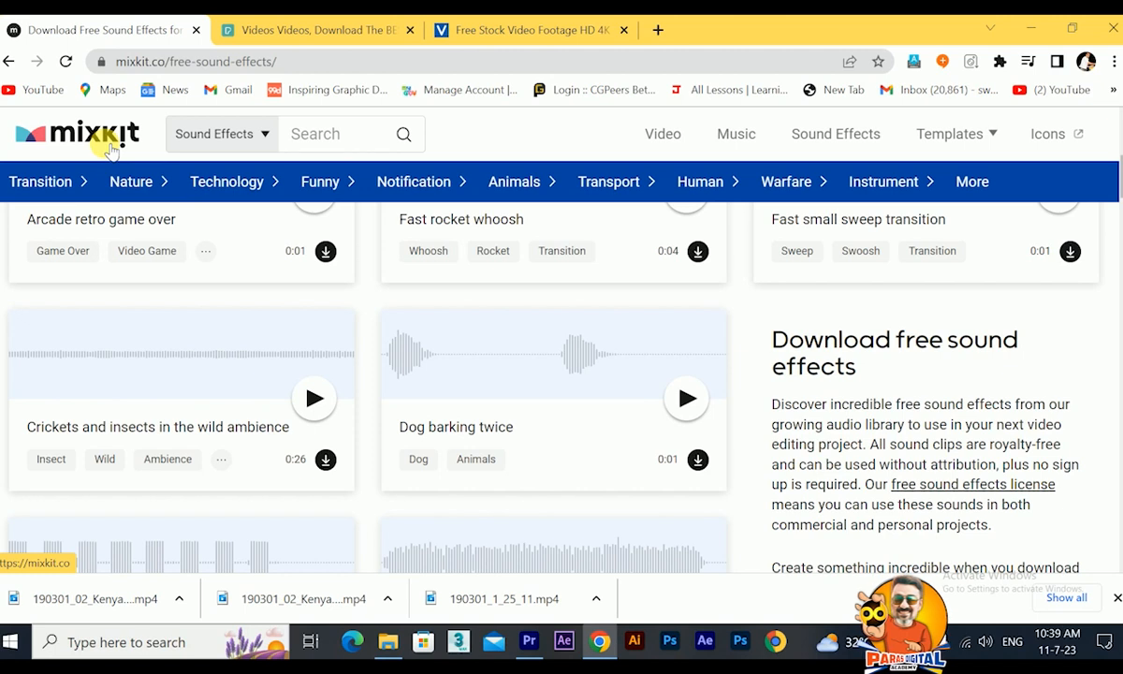
Open Mixkit's free Premiere Pro templates and browse the slideshow, logo and title designs
click(1000, 138)
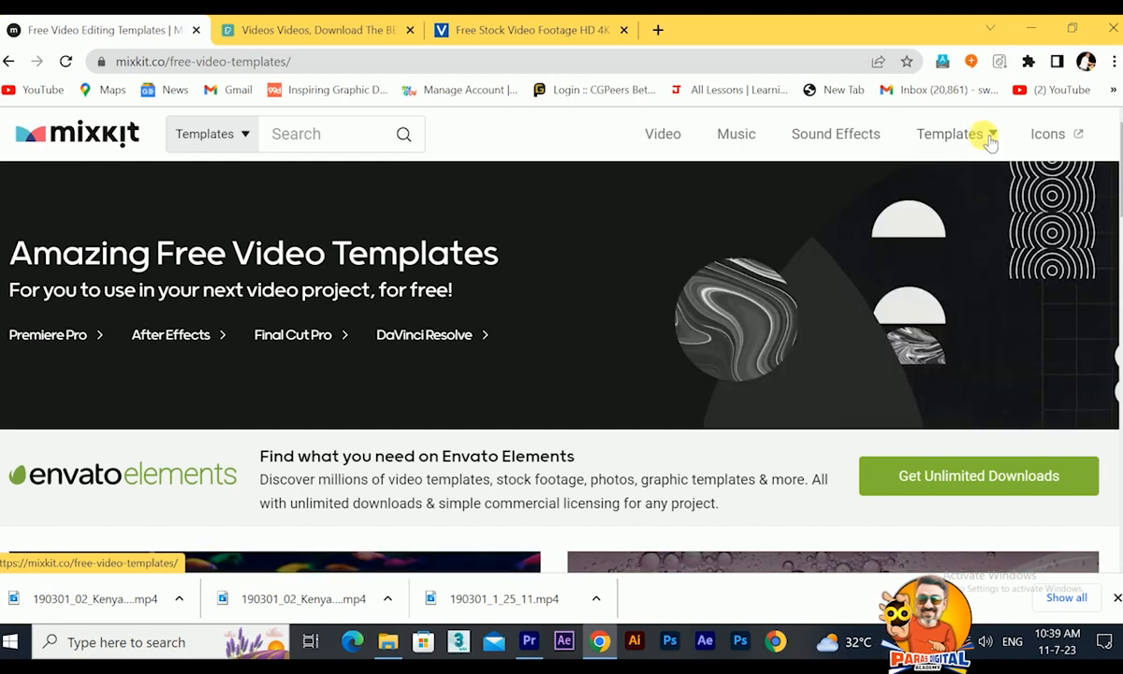
mouse_move(990, 141)
click(948, 195)
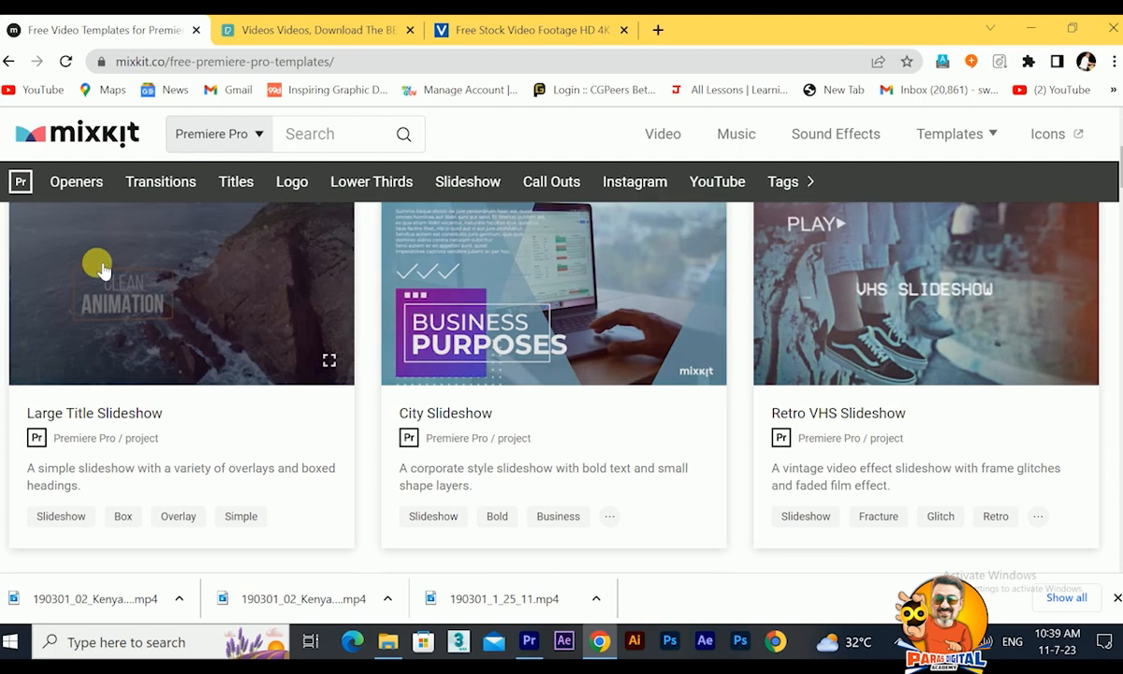
scroll(524, 327, up, 3)
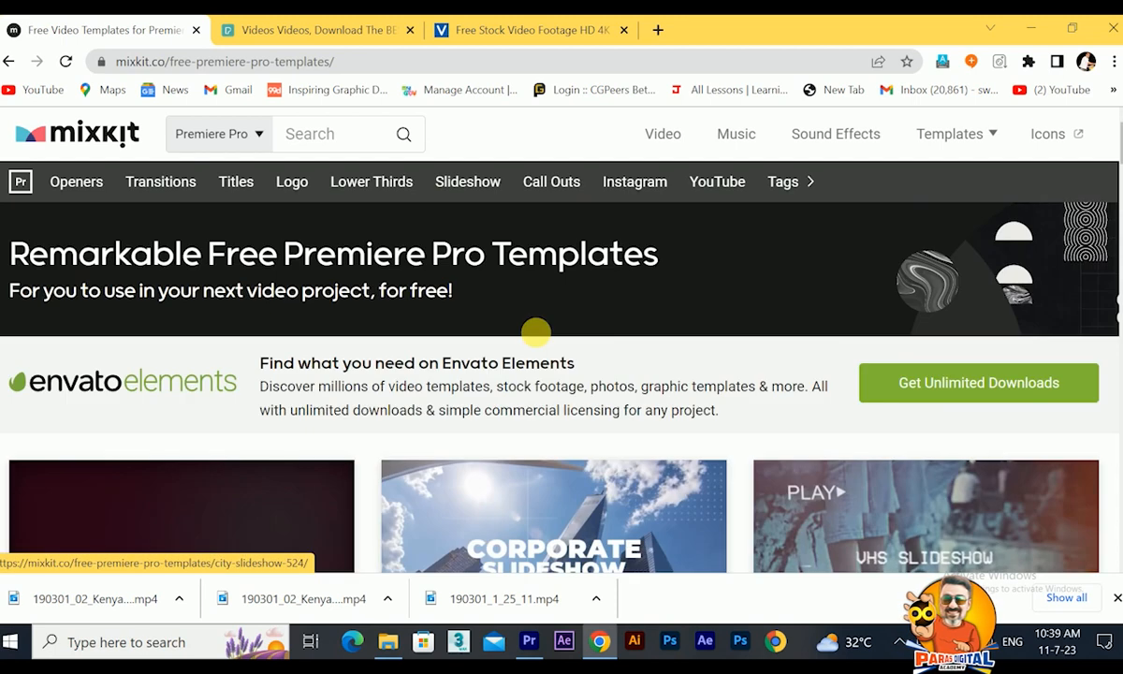
scroll(560, 402, down, 3)
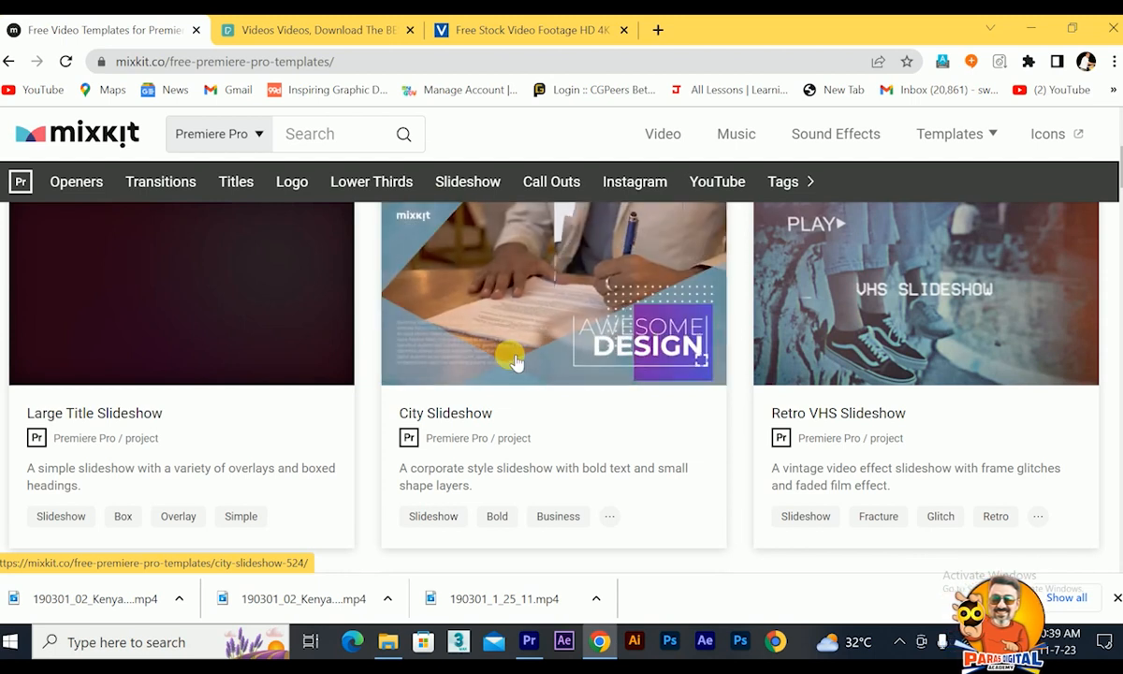
scroll(518, 360, down, 1)
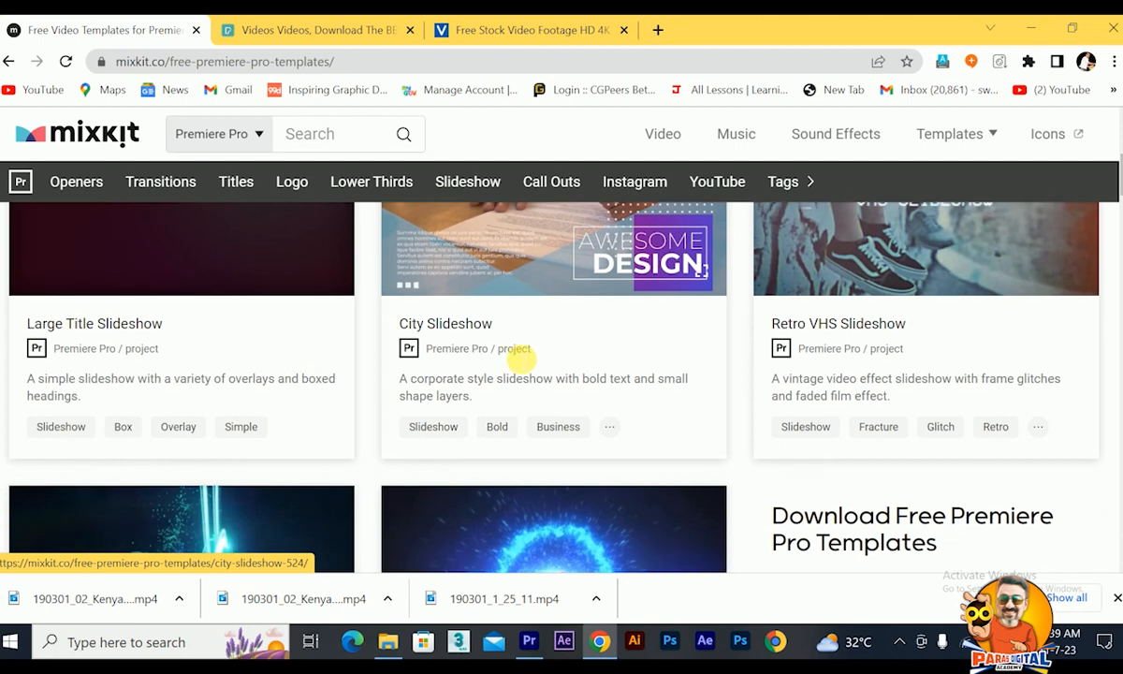
scroll(576, 363, down, 2)
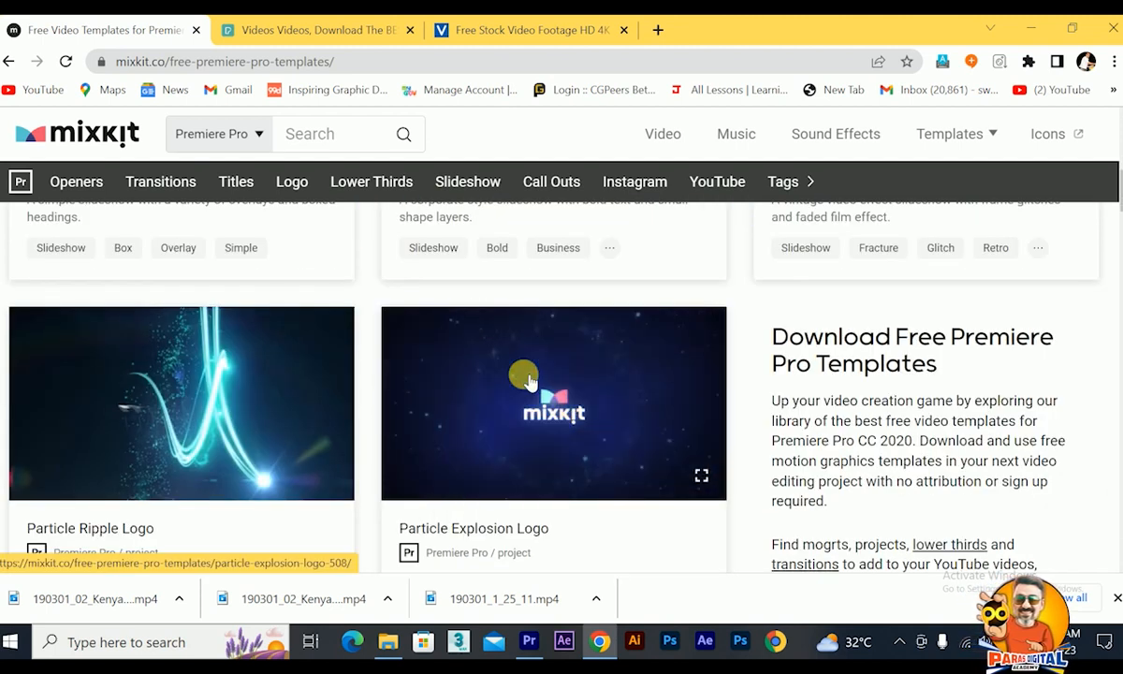
scroll(991, 468, down, 10)
scroll(988, 458, down, 1)
scroll(997, 300, up, 1)
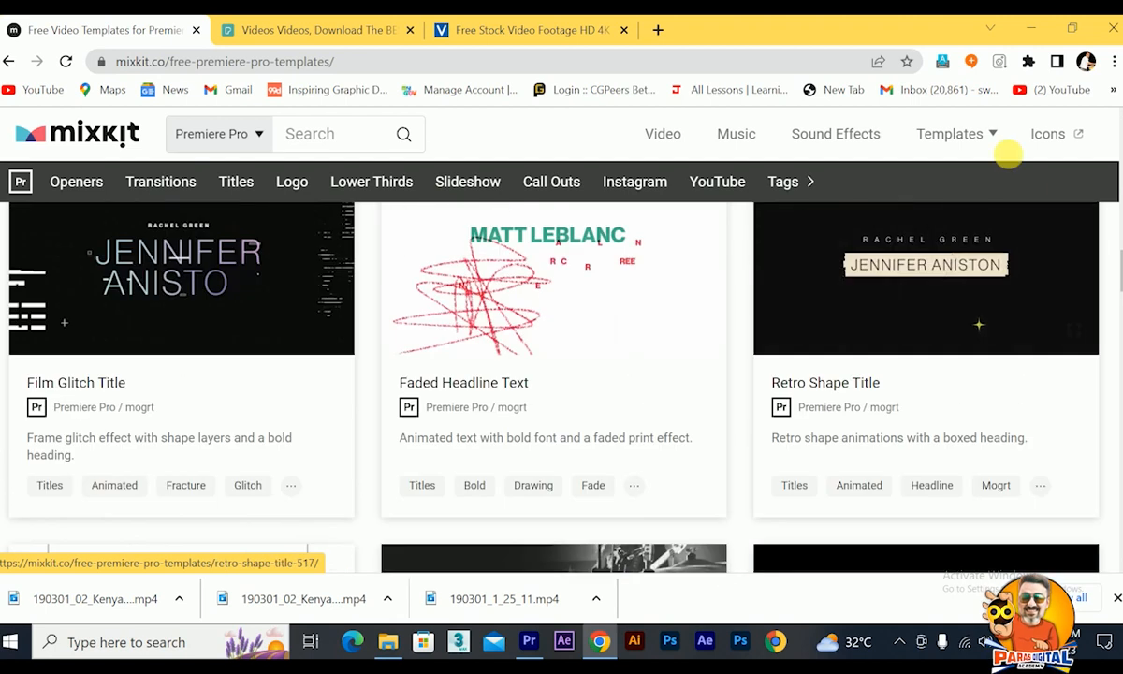
Open Mixkit's free After Effects templates and browse the title, logo reveal and slideshow projects
click(990, 138)
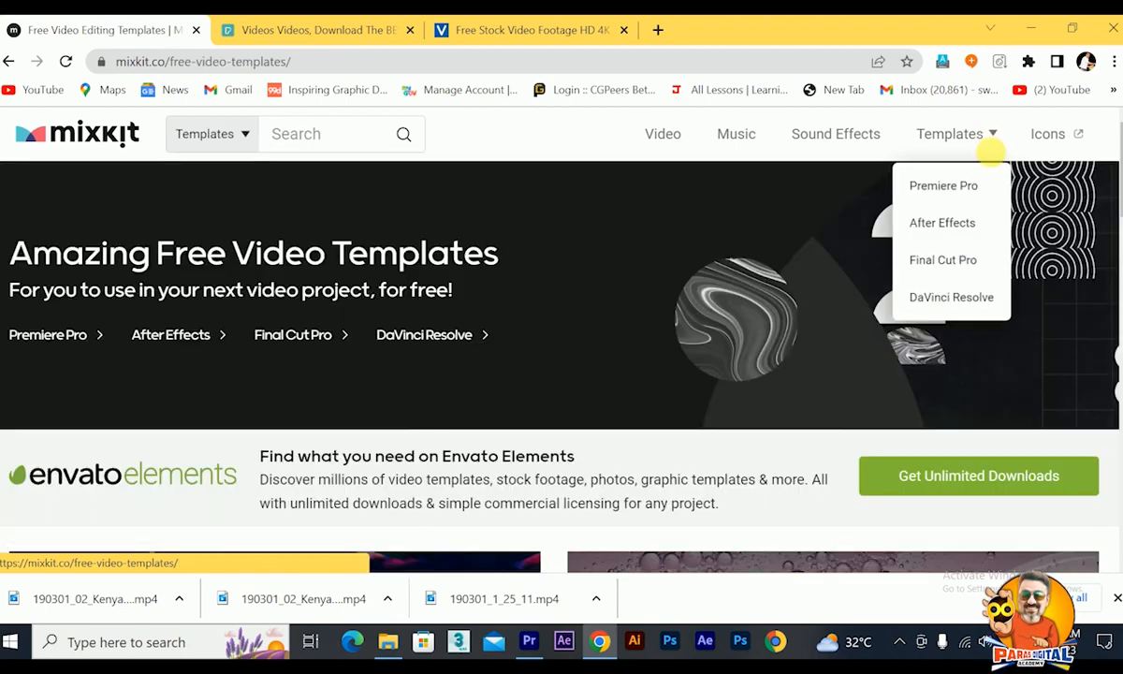
click(982, 228)
scroll(684, 396, down, 2)
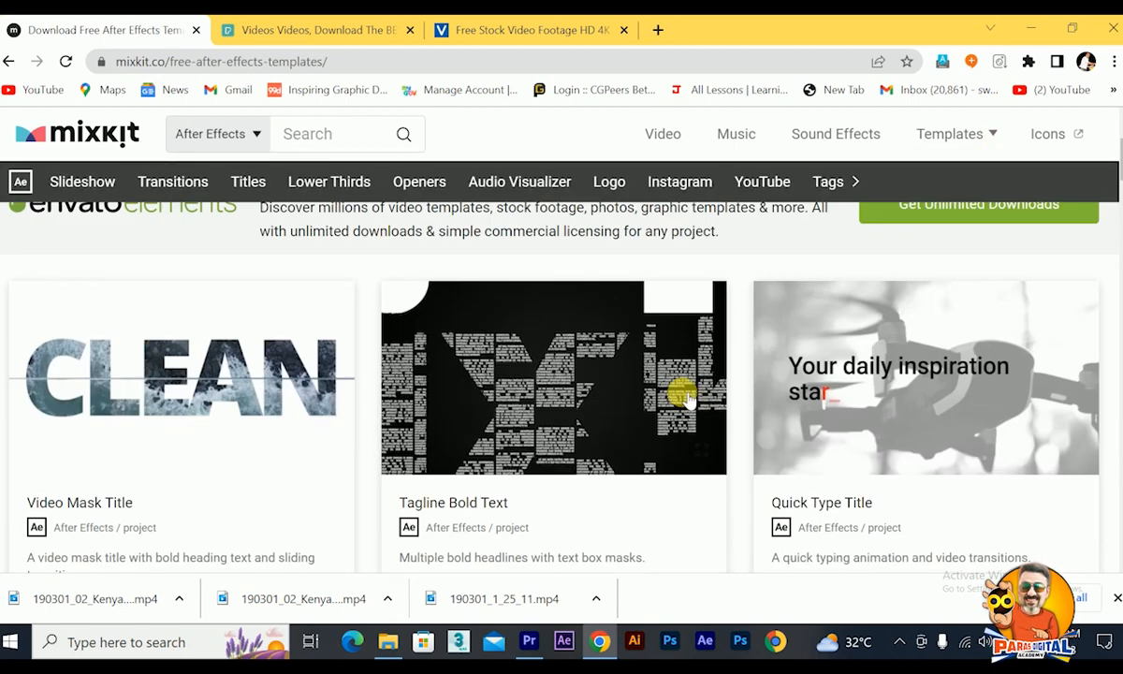
scroll(682, 394, down, 2)
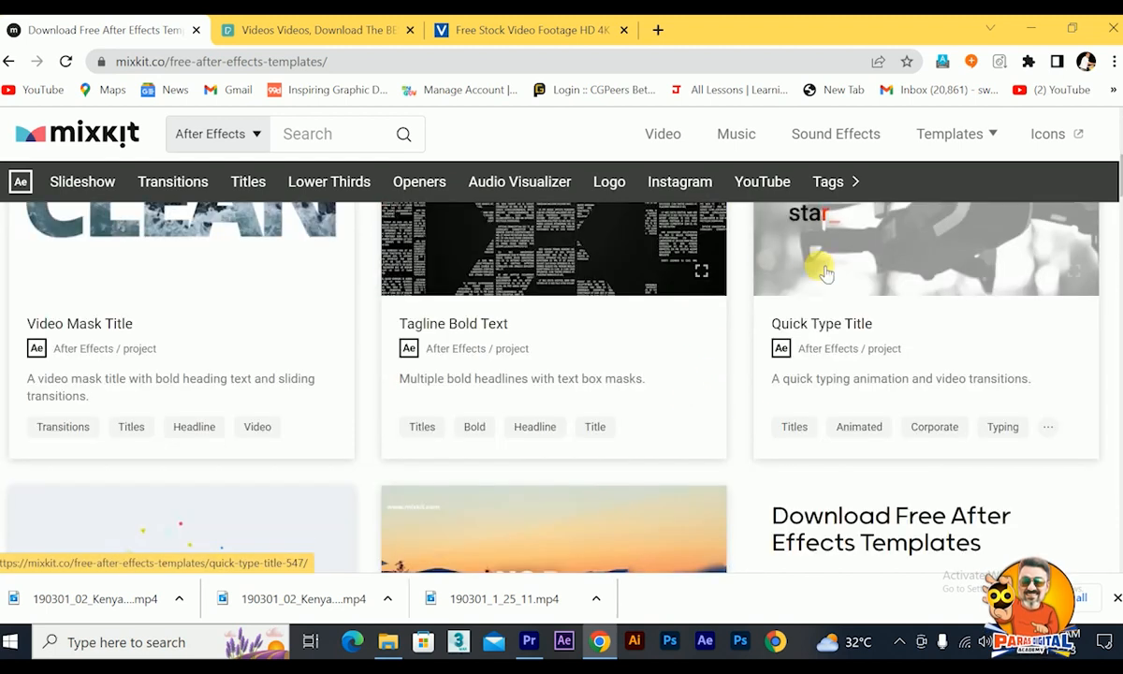
scroll(744, 446, down, 3)
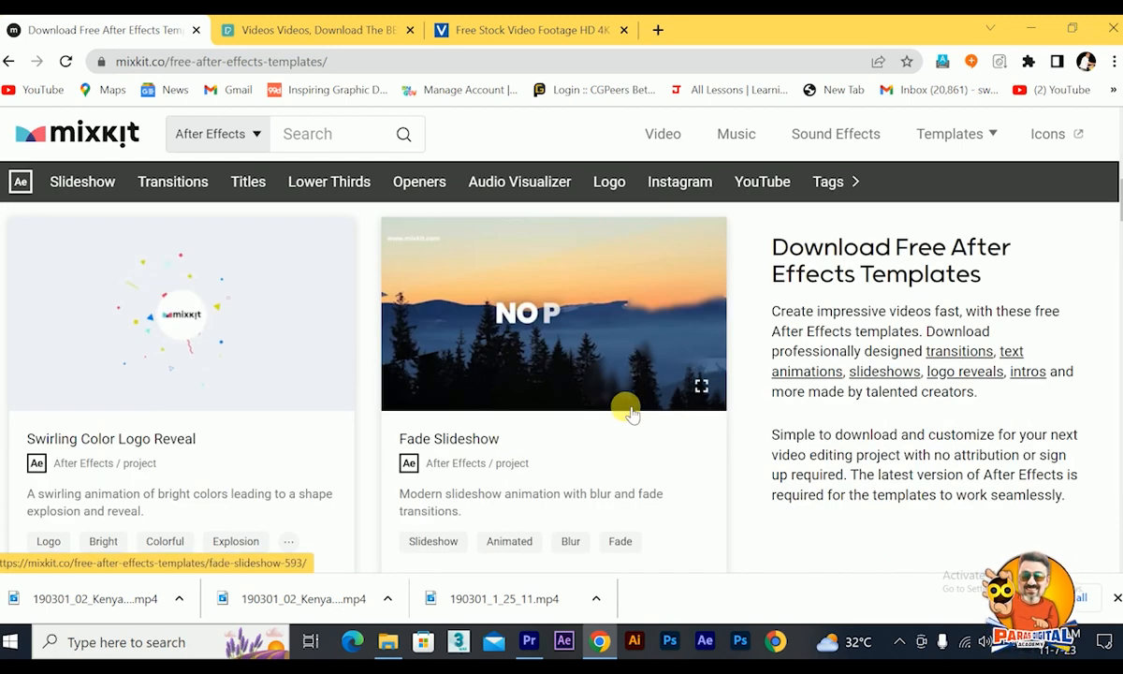
scroll(614, 446, down, 3)
Filter the After Effects templates to the YouTube category and examine the channel branding and subscribe button designs
click(766, 187)
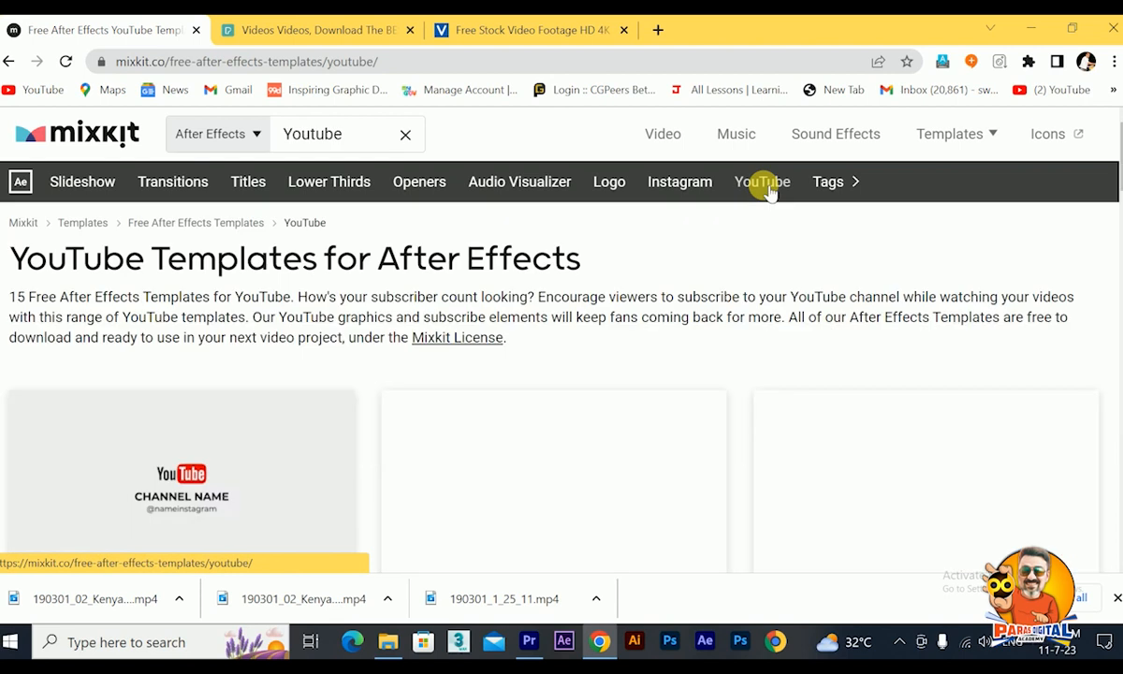
scroll(632, 449, down, 2)
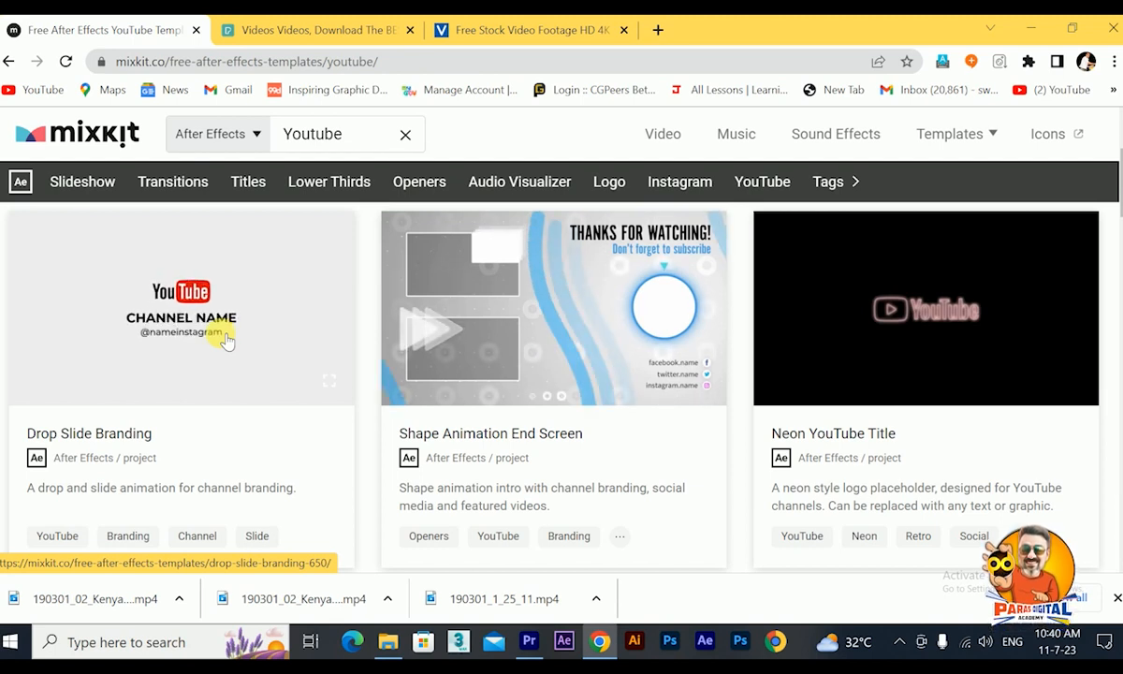
scroll(371, 376, down, 5)
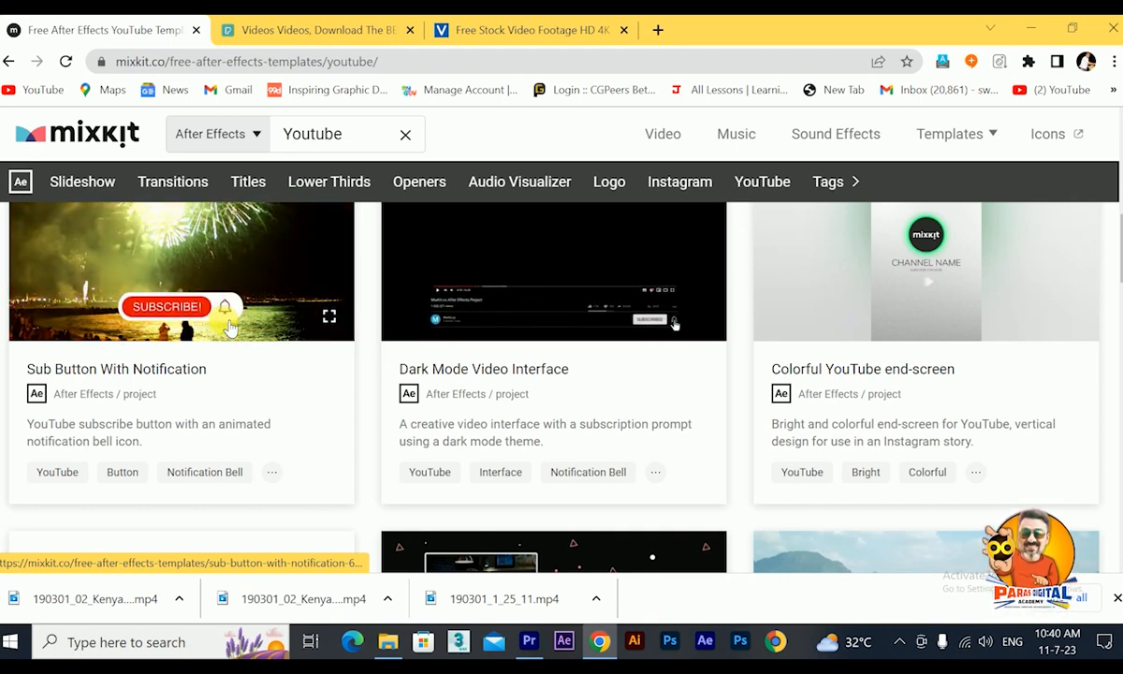
scroll(229, 328, up, 1)
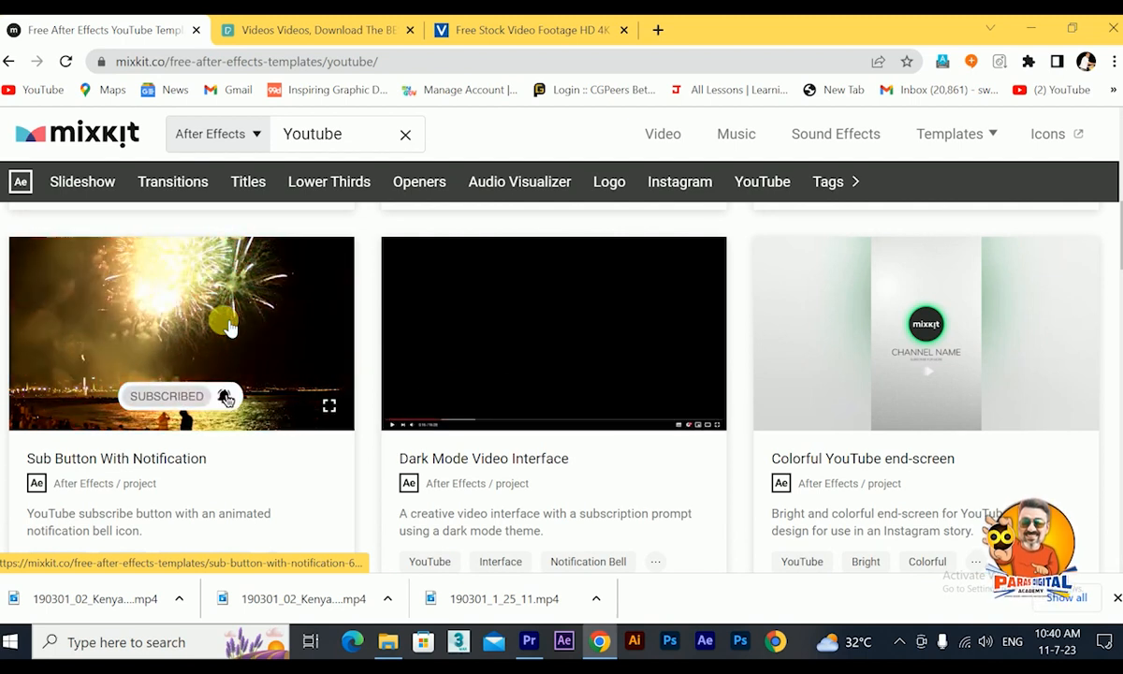
Switch to the Pexels videos page and open the Water Crashing Over The Rocks clip to review its preview
key(ctrl+Tab)
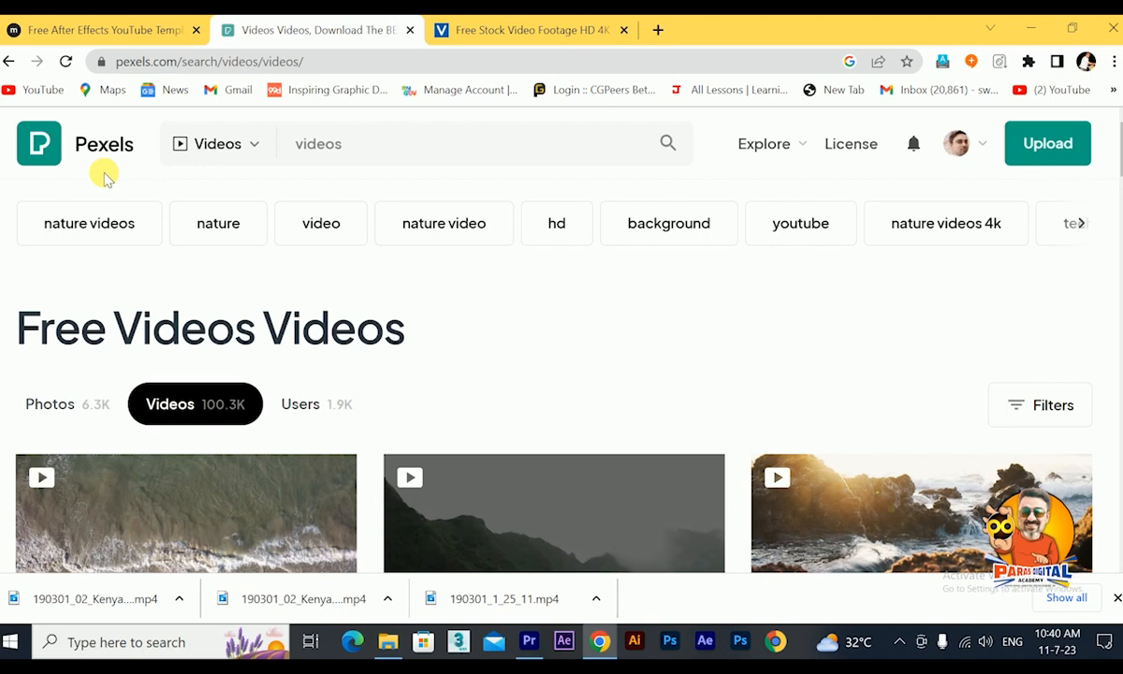
scroll(309, 363, down, 3)
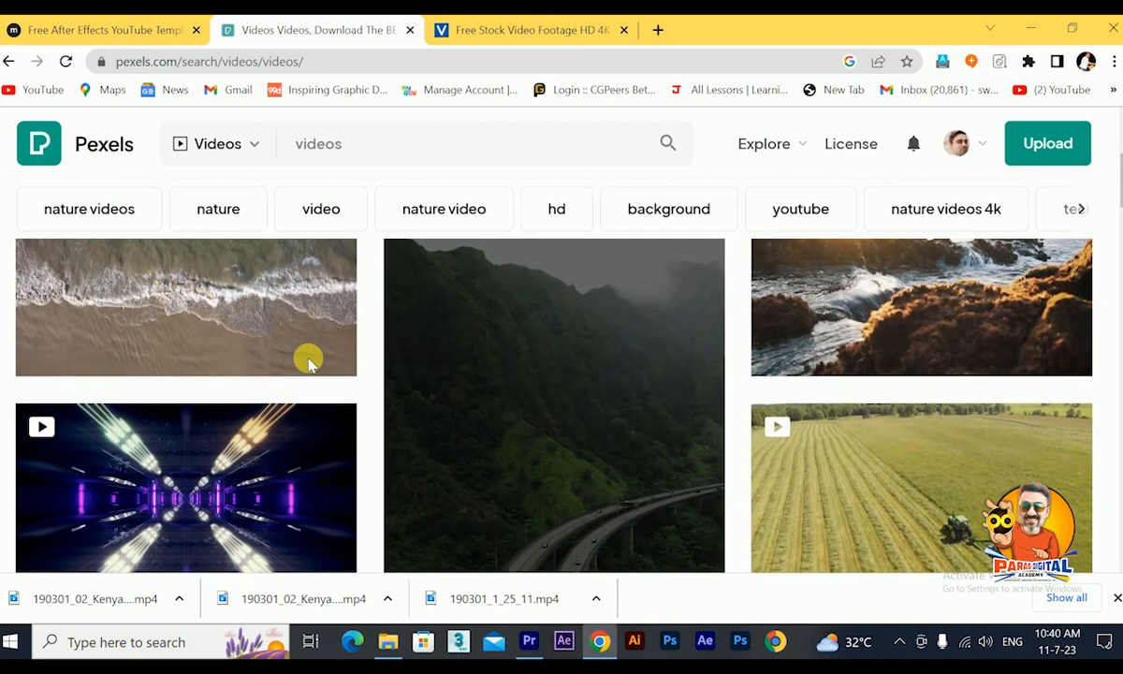
scroll(842, 402, up, 1)
scroll(843, 393, up, 1)
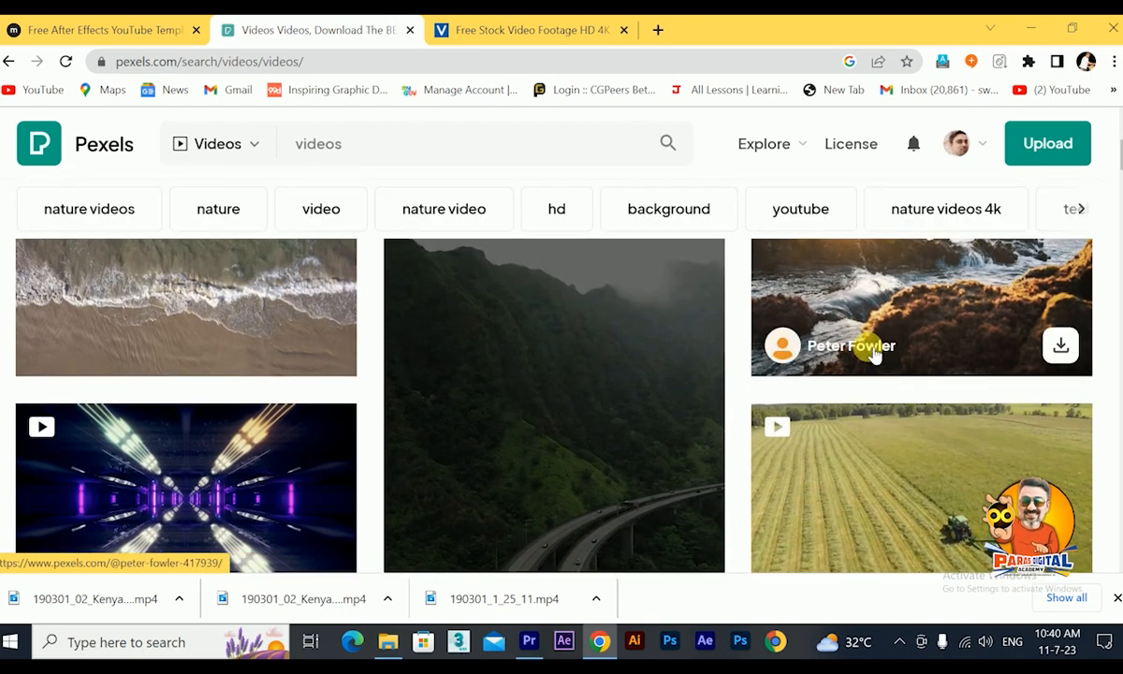
click(884, 297)
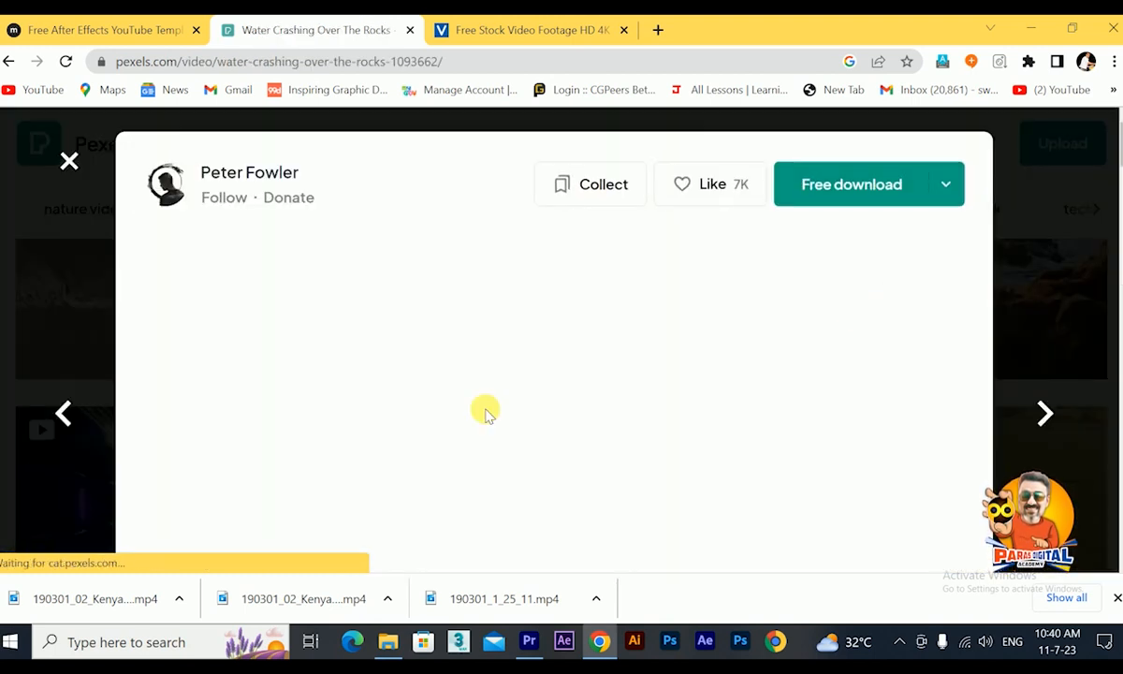
scroll(526, 385, down, 2)
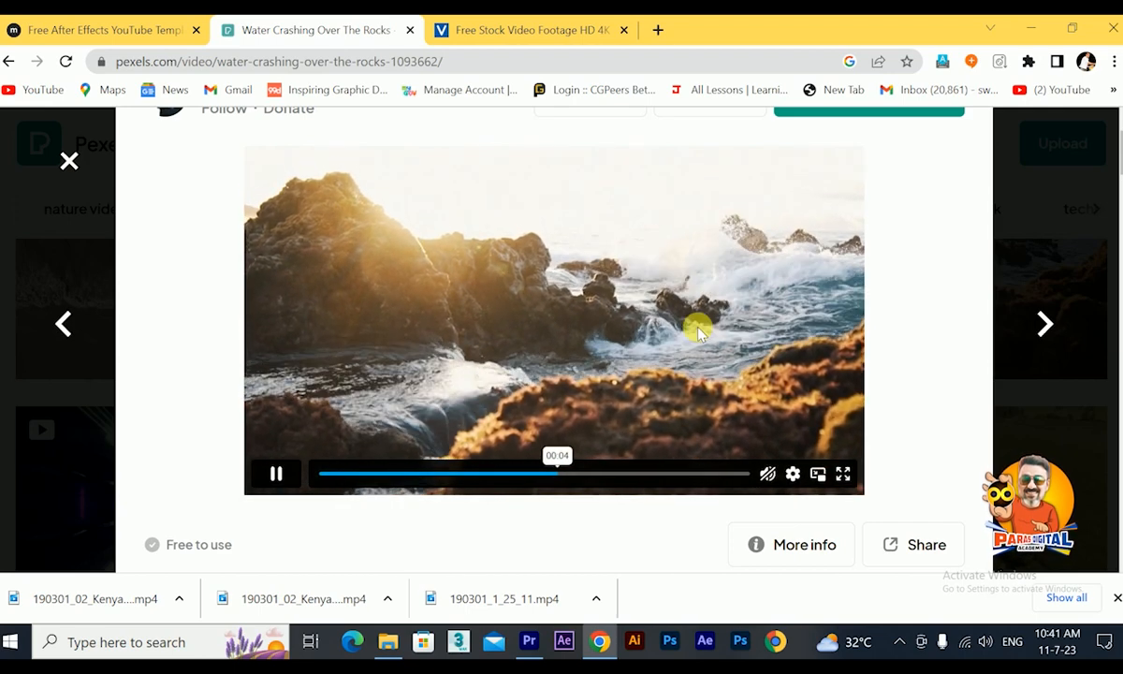
scroll(796, 318, up, 1)
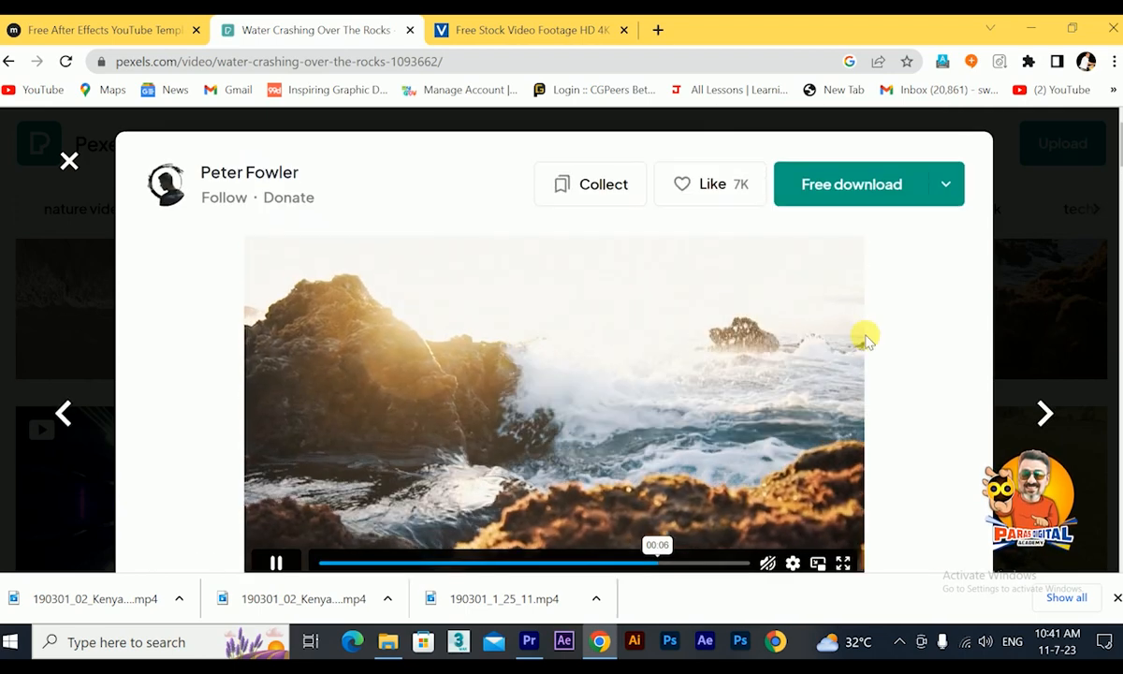
Switch to the Videvo stock footage site, browse its popular videos and view the Pair of Lionesses Walking Together clip page
scroll(763, 367, down, 2)
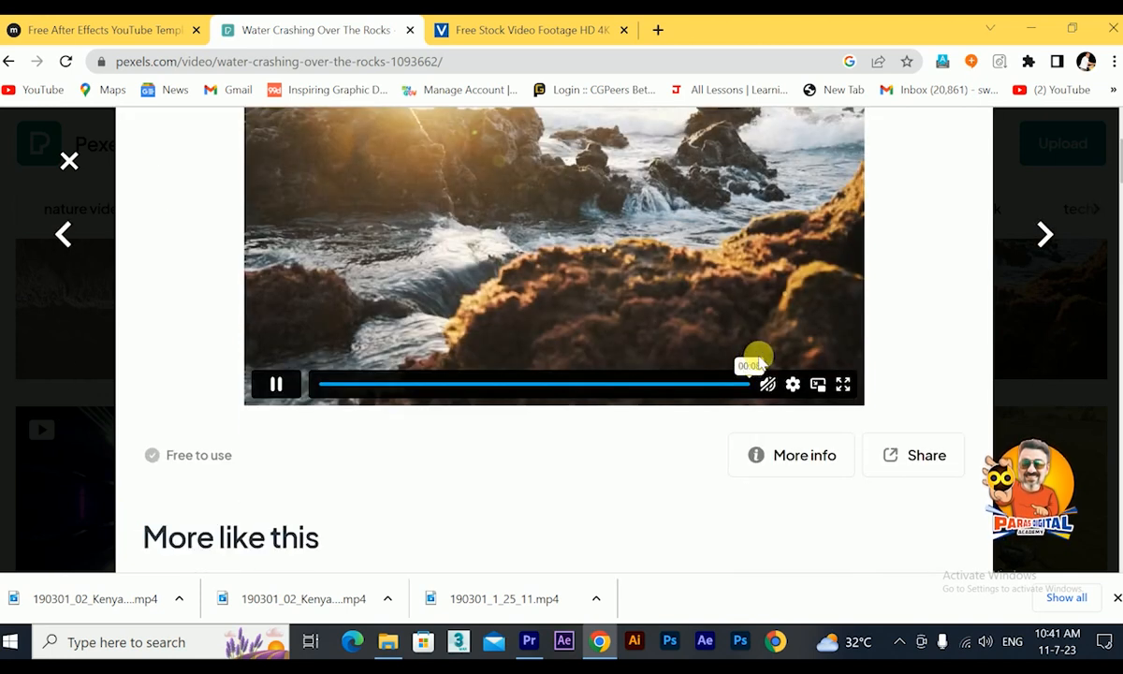
scroll(735, 351, up, 2)
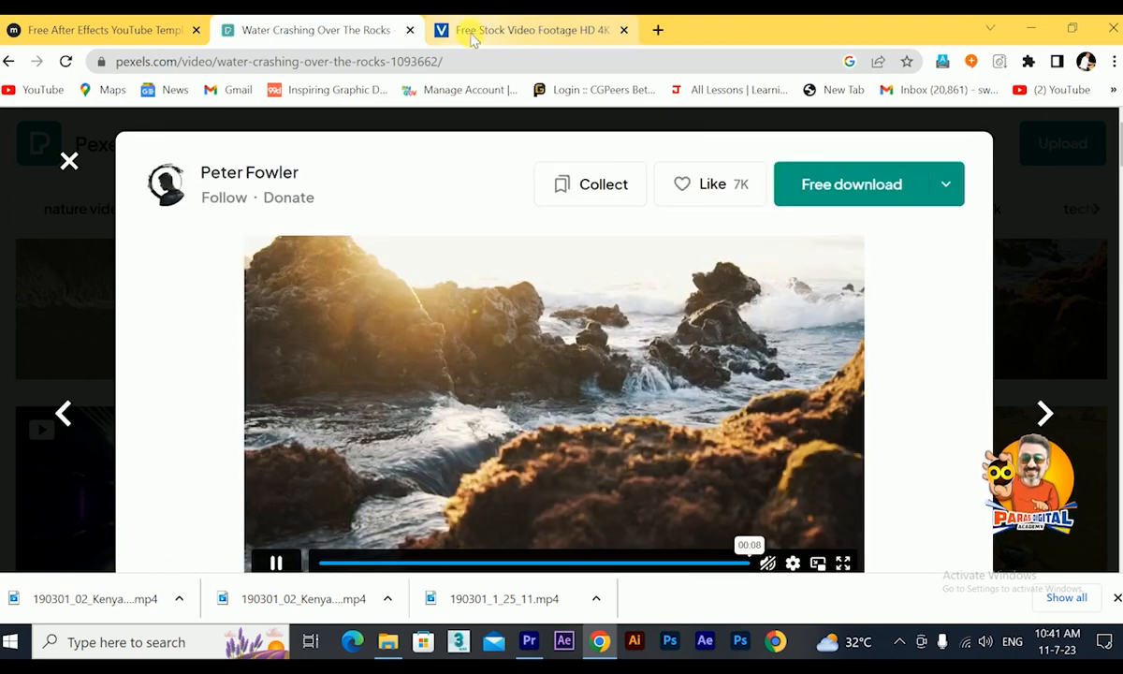
click(471, 32)
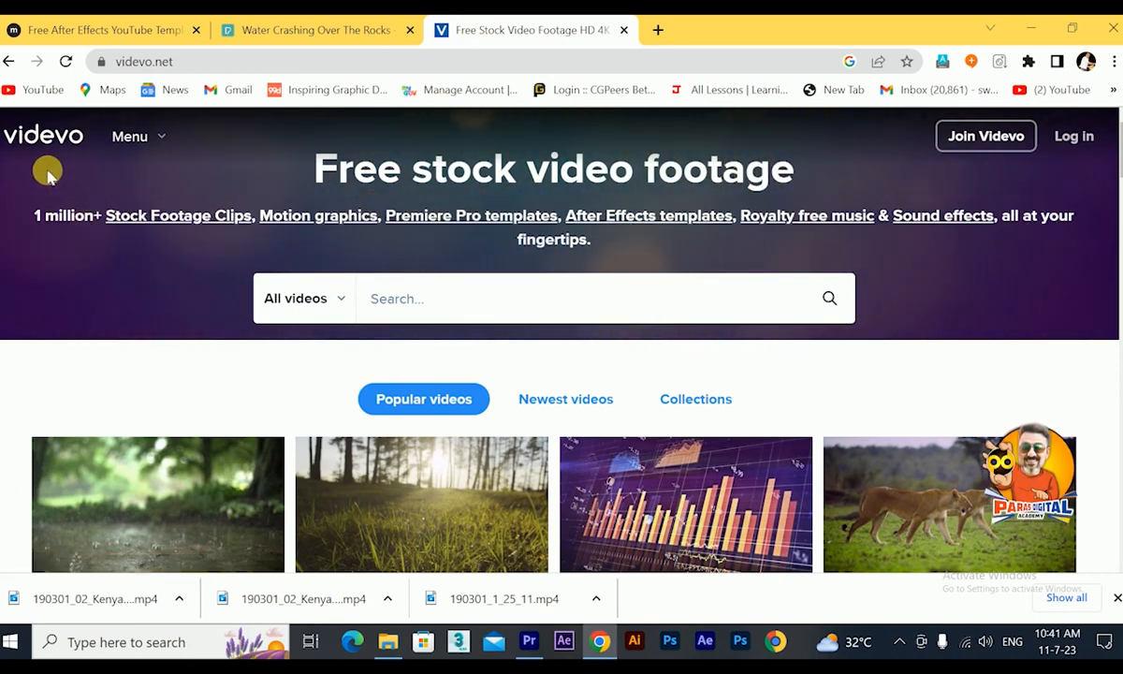
scroll(354, 433, down, 1)
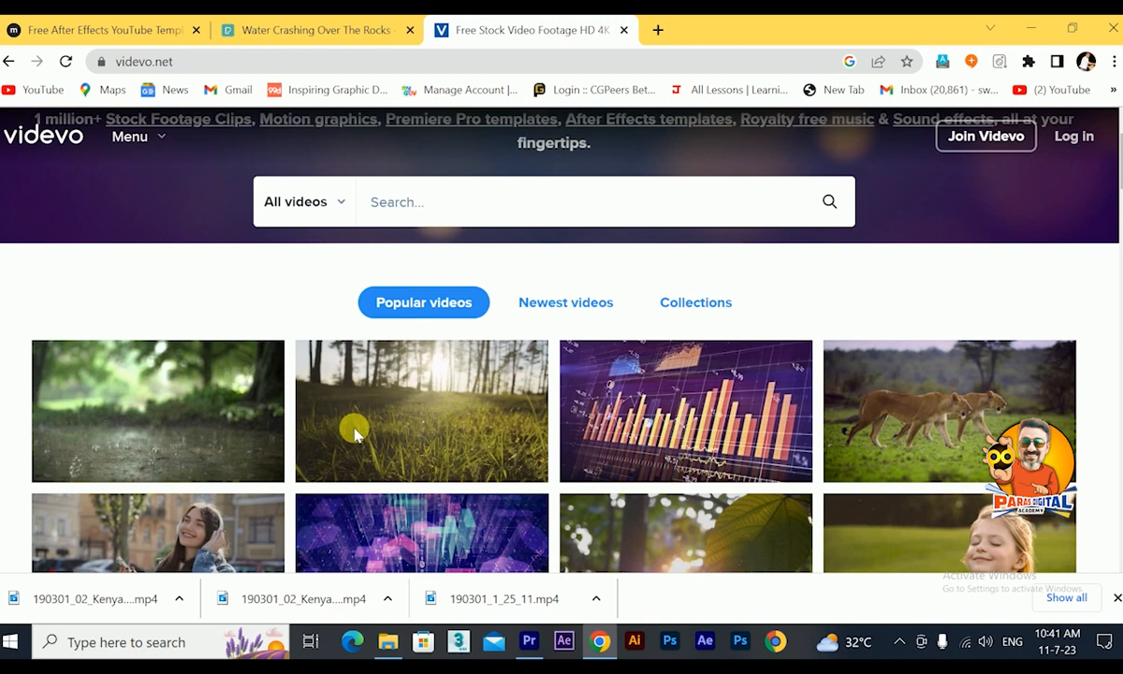
scroll(354, 433, down, 1)
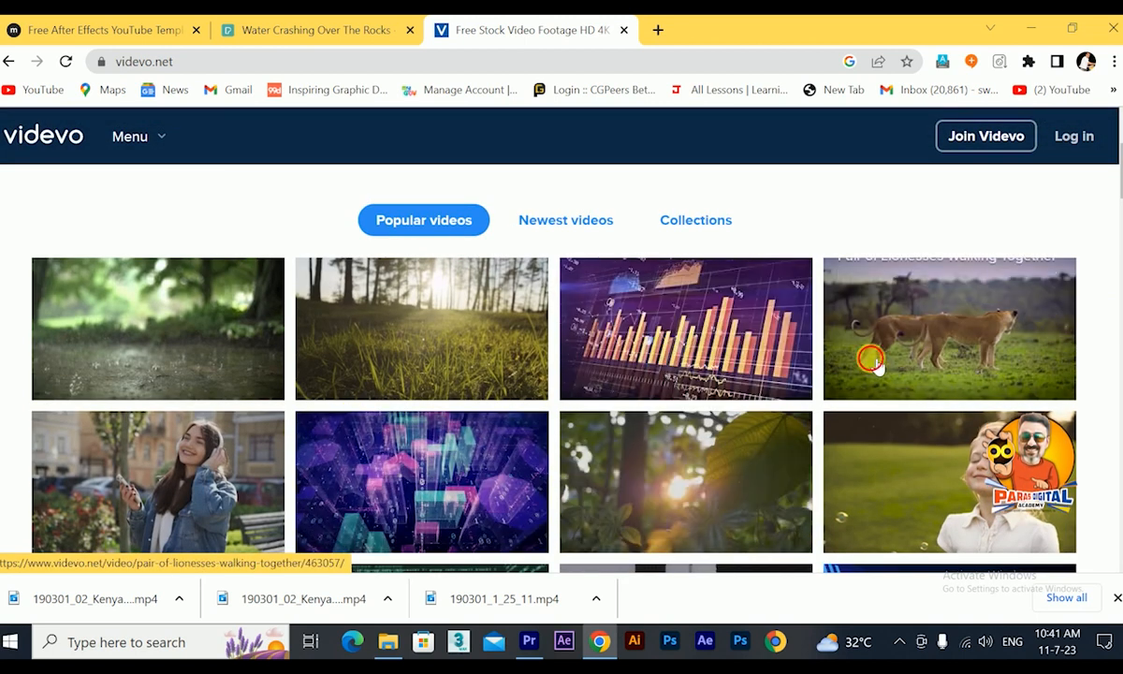
click(873, 359)
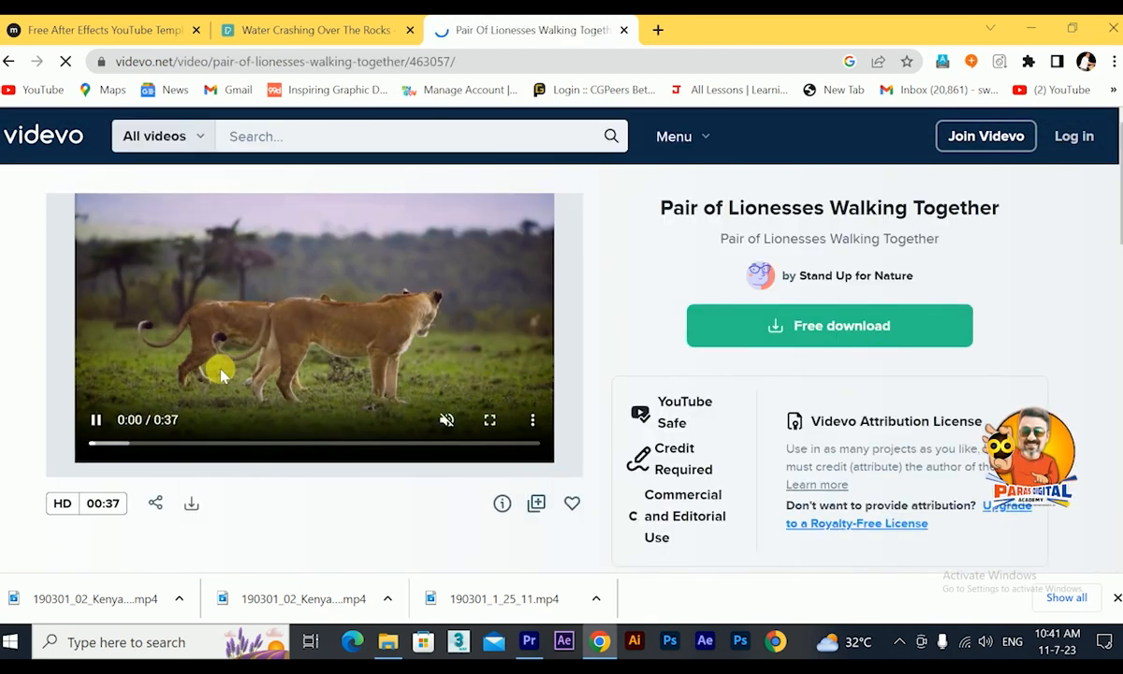
key(alt+Left)
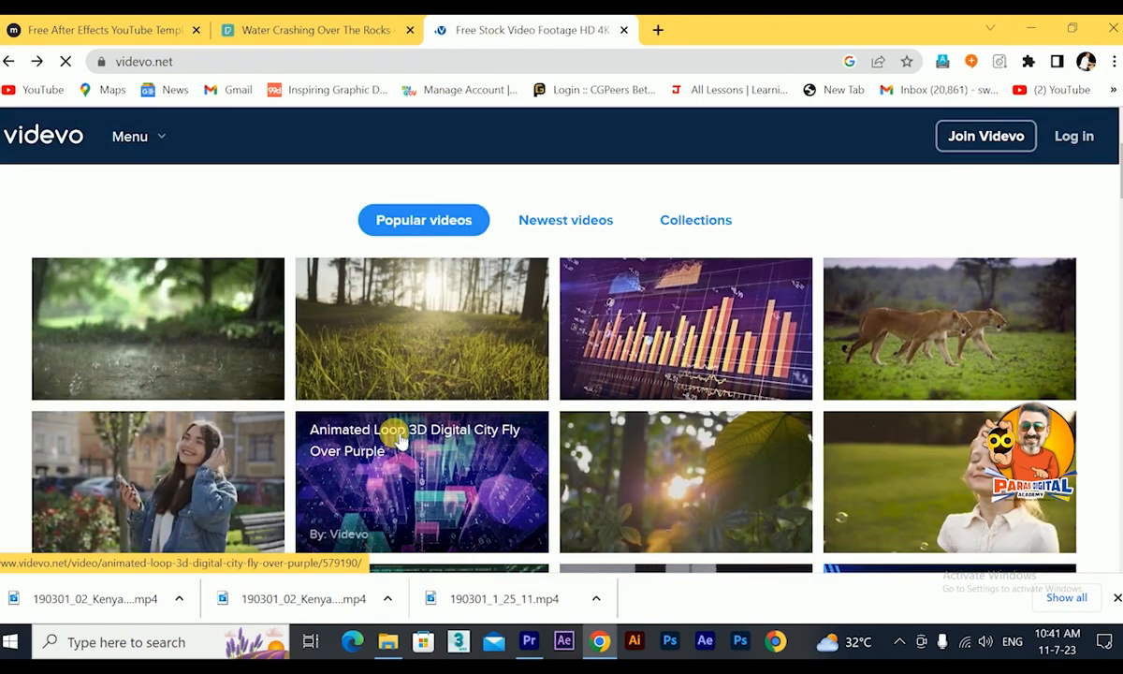
scroll(398, 440, down, 3)
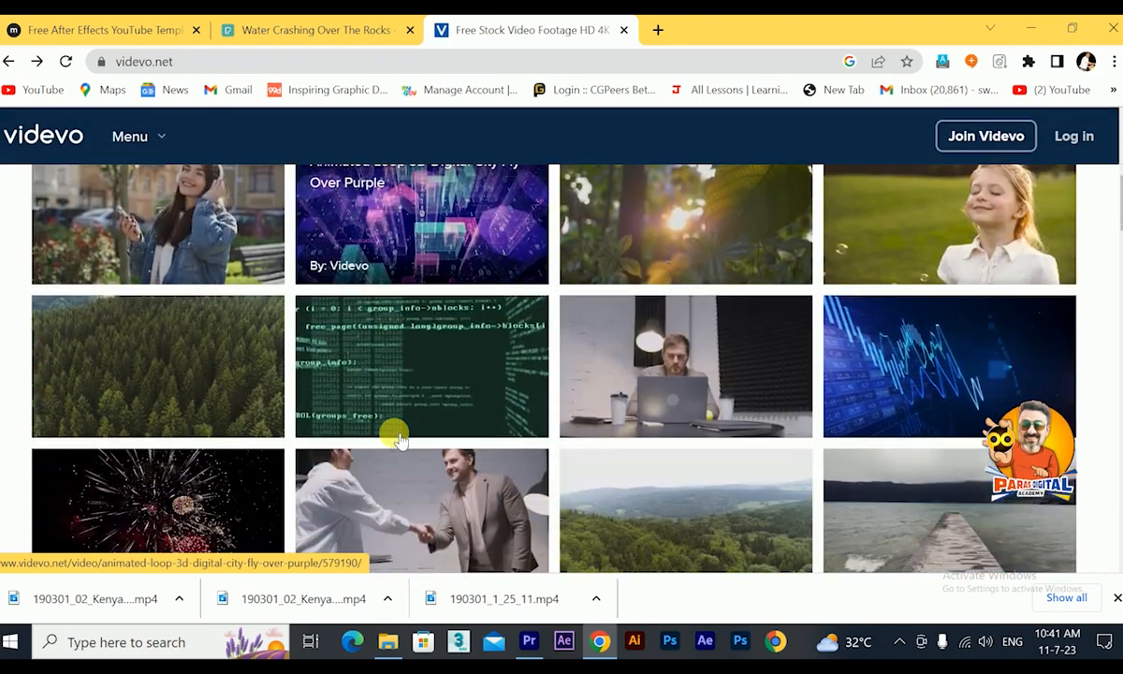
Return to Premiere Pro and append 190301_02_KenyaWildlife_38.mp4 and 190301_1_25_11.mp4 after the first clip on track V1 of Sequence 02
click(1023, 26)
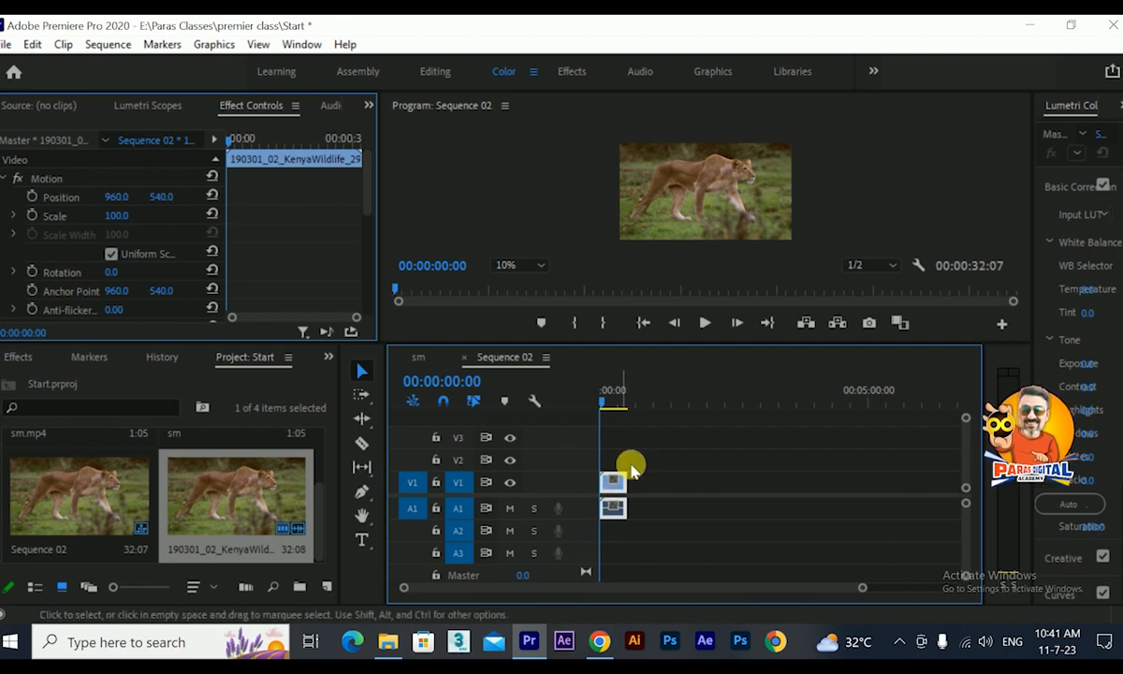
drag(622, 392, 597, 384)
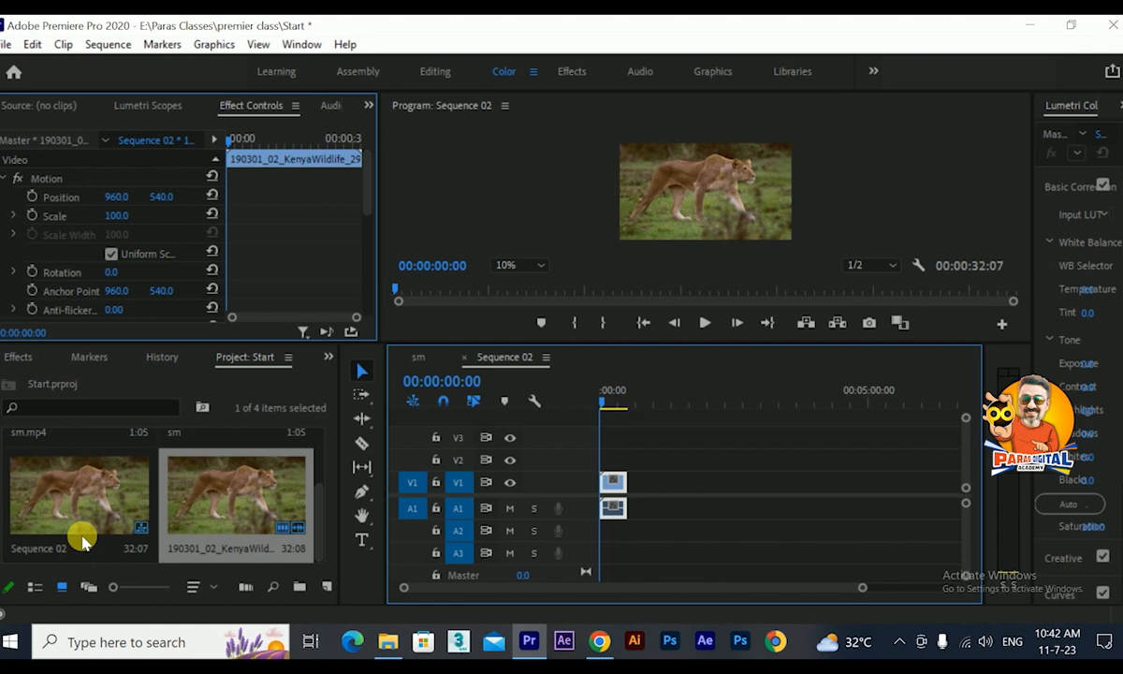
click(110, 588)
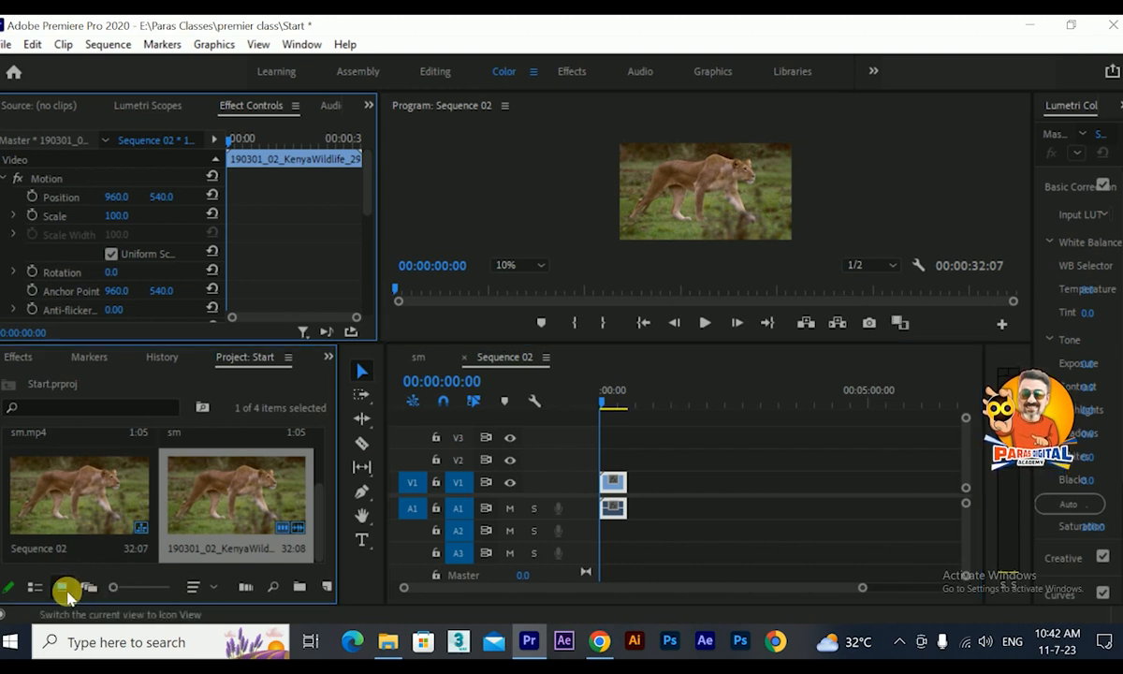
click(35, 588)
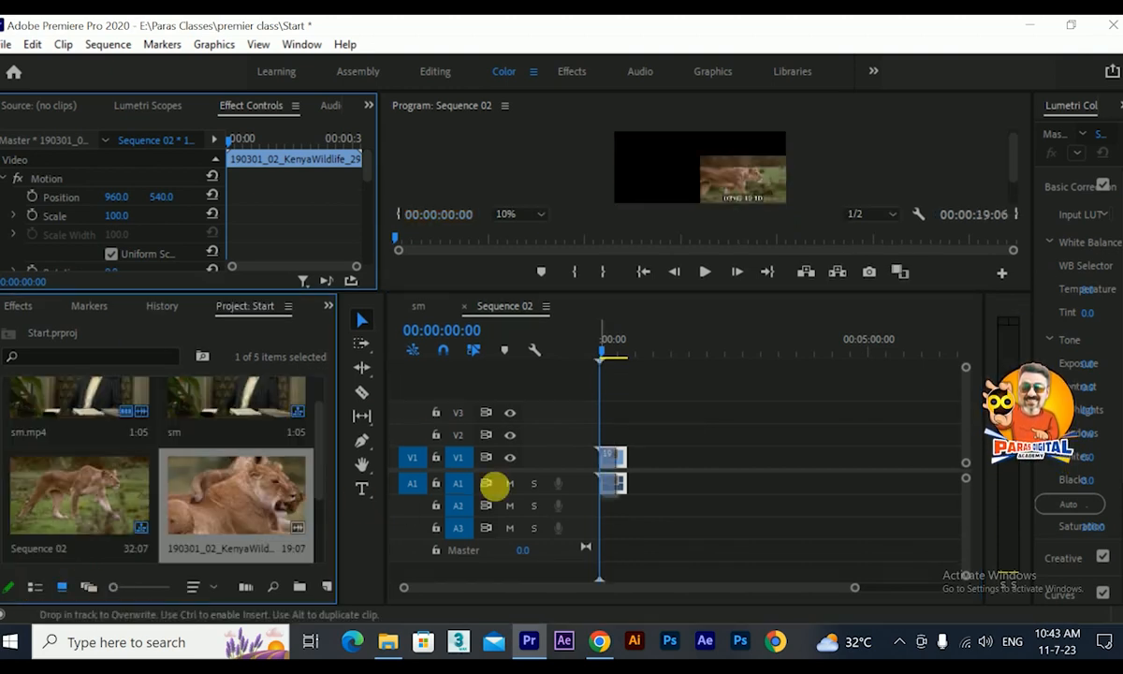
drag(494, 484, 655, 464)
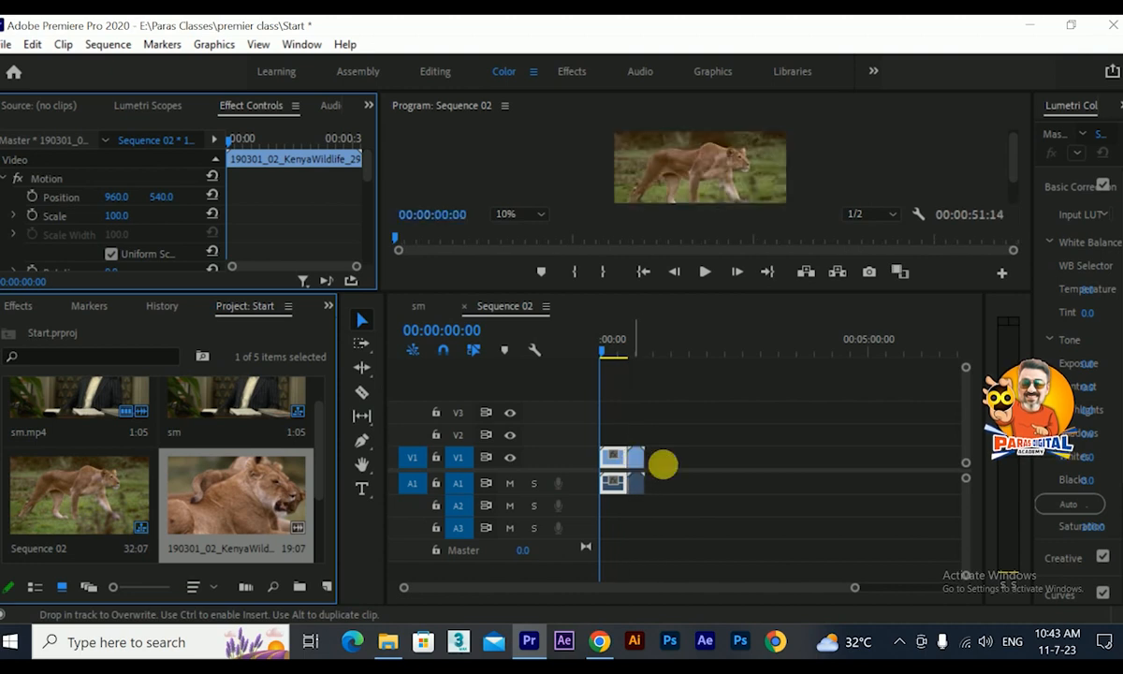
drag(775, 482, 650, 462)
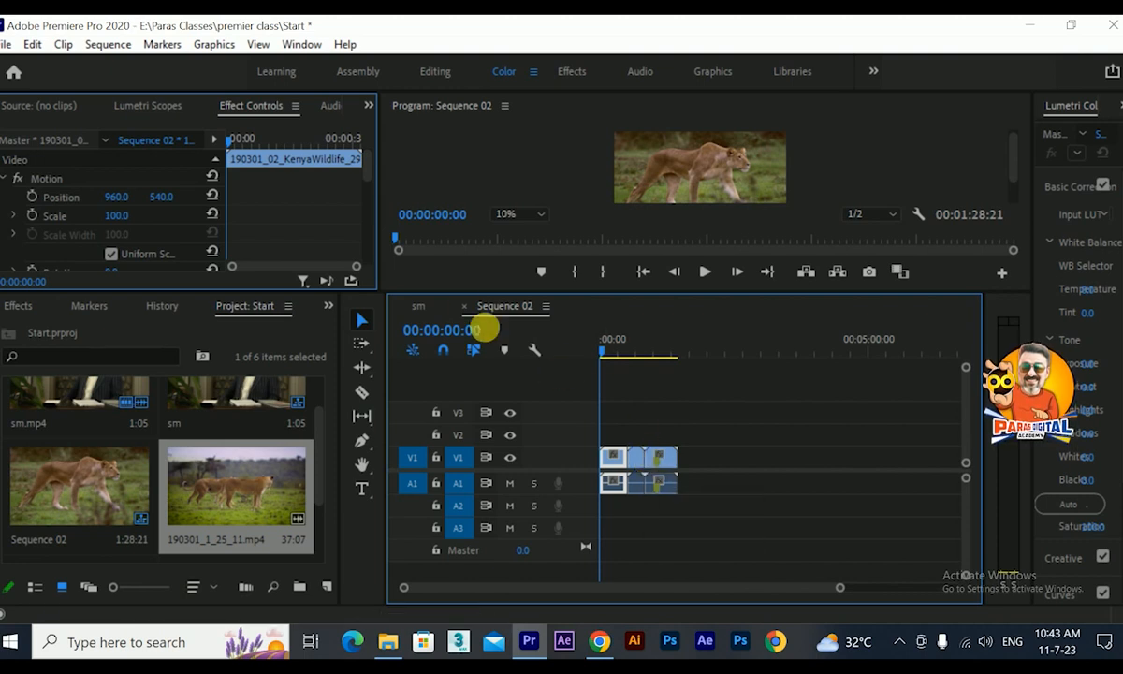
Resize the workspace to enlarge the Program monitor and widen the timeline, and set the playhead to 00:00:04:00
drag(387, 295, 307, 372)
click(514, 432)
mouse_move(514, 432)
mouse_down()
mouse_move(542, 431)
mouse_move(502, 440)
mouse_up()
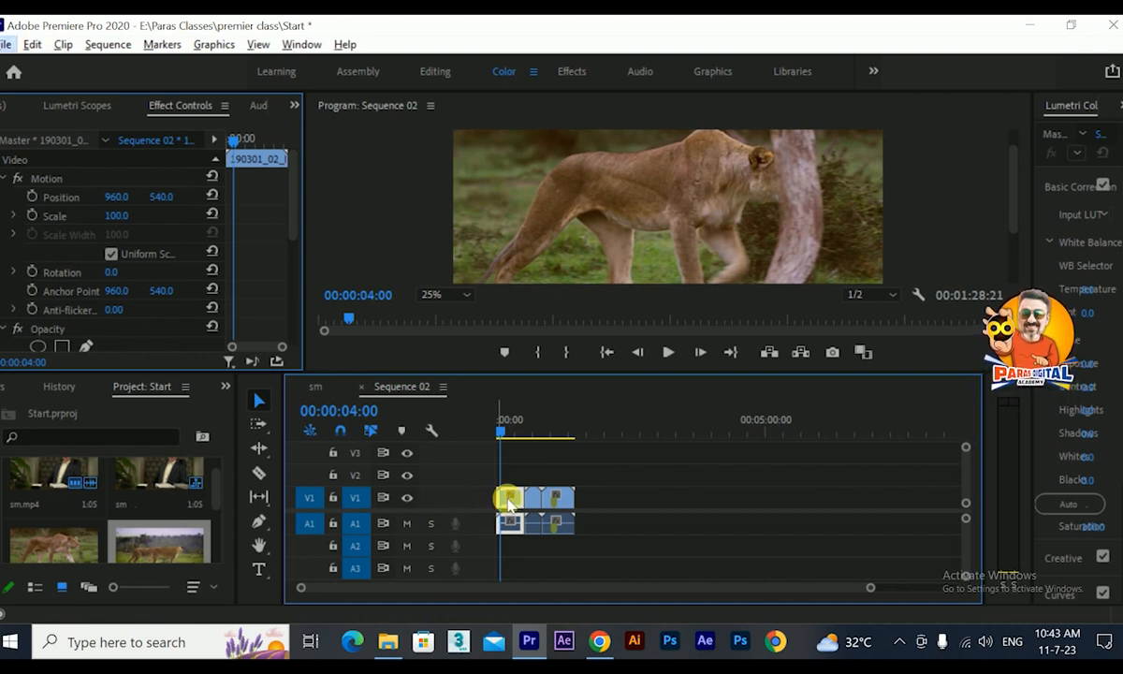
Try out different heights for video track V1 and leave it tall enough to show the clip thumbnails
double_click(471, 502)
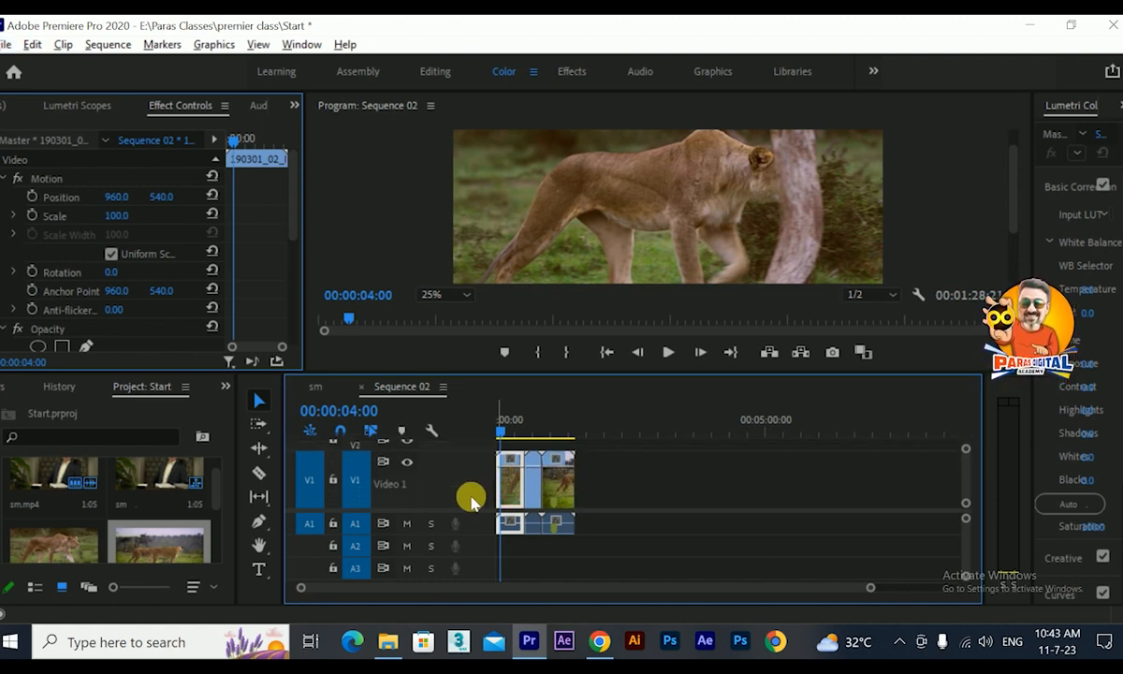
double_click(472, 502)
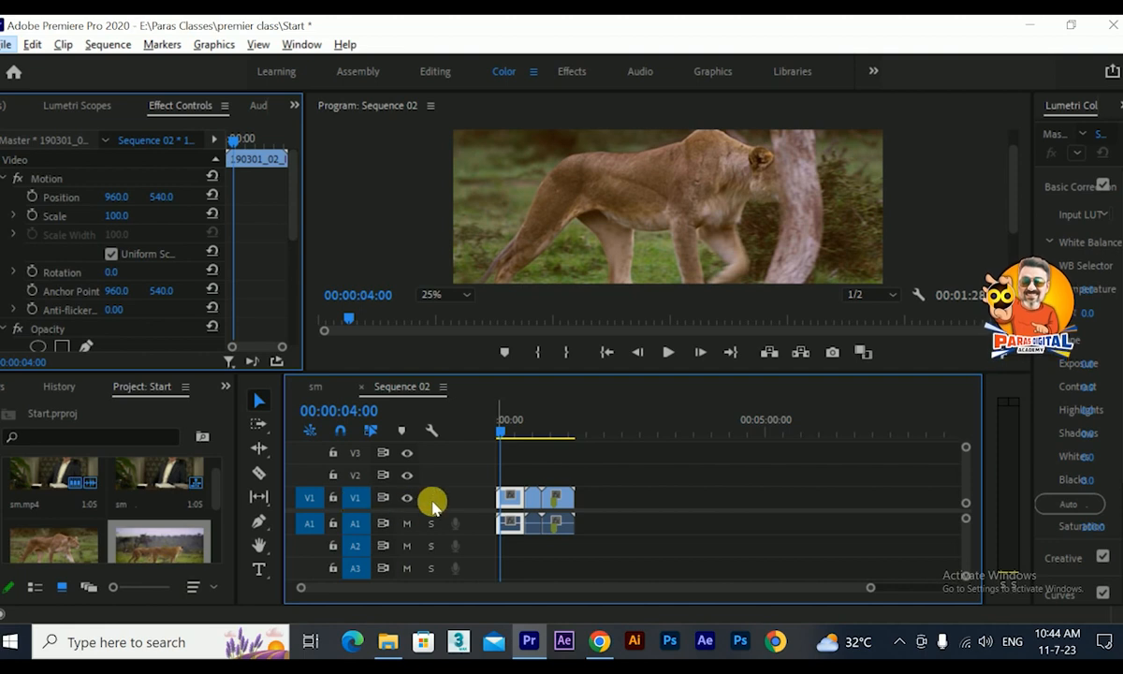
scroll(476, 498, up, 5)
scroll(473, 493, down, 4)
scroll(472, 496, up, 3)
scroll(473, 496, down, 2)
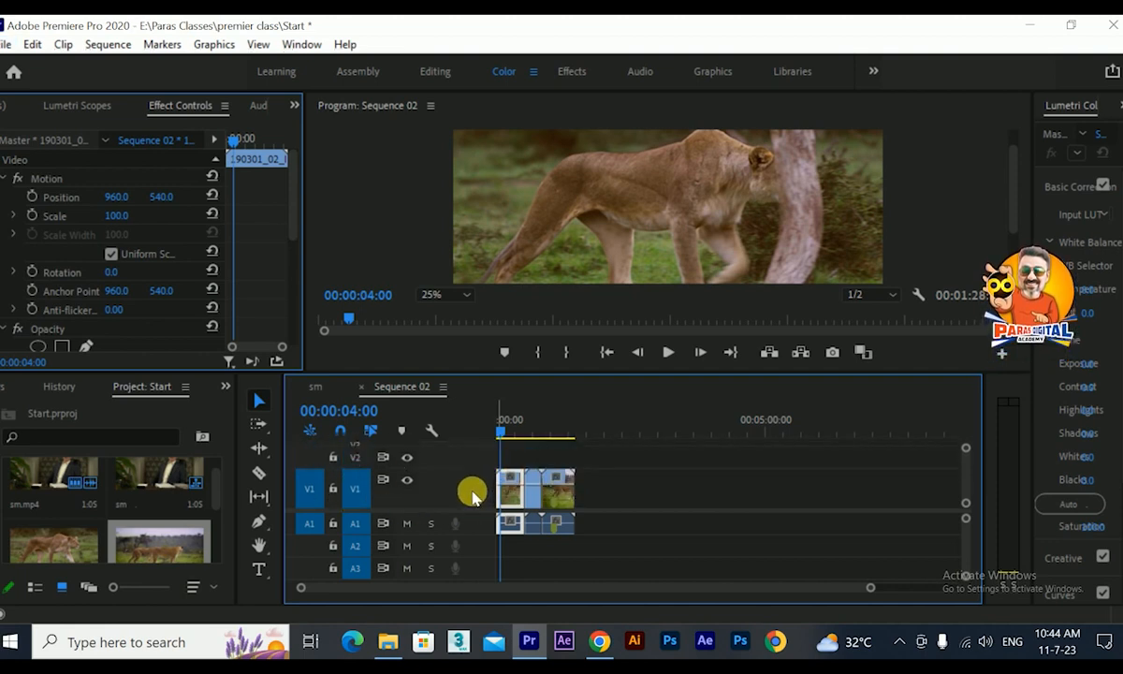
scroll(469, 491, up, 2)
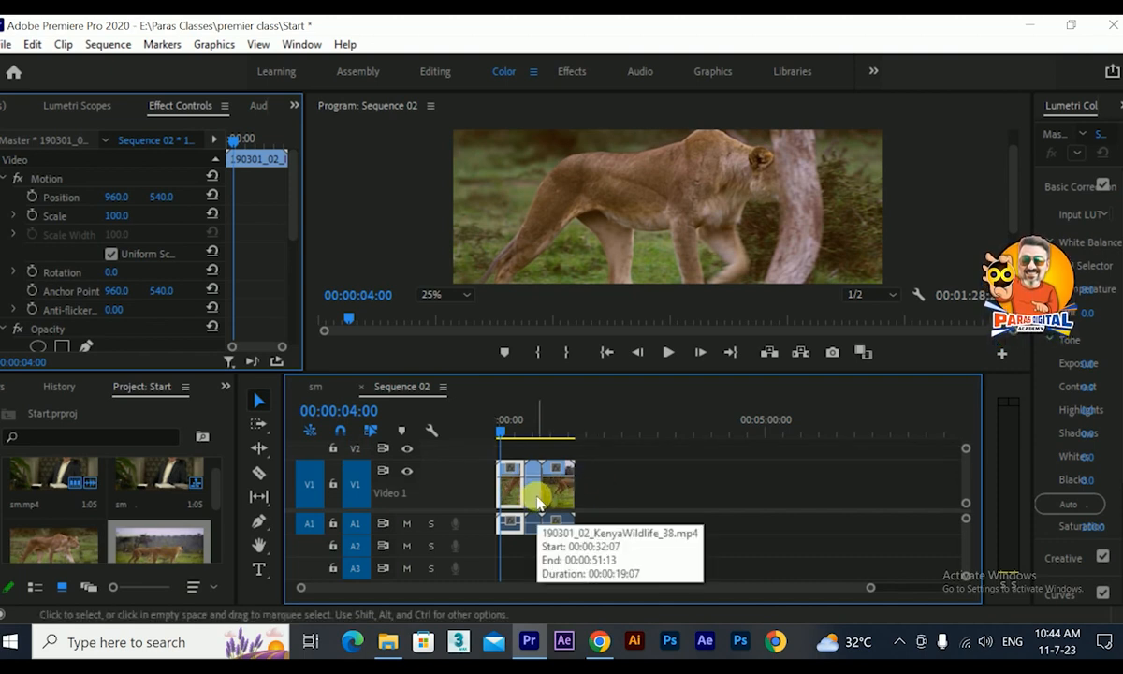
Scrub through the first two wildlife clips in the expanded timeline up to 00:00:42:07
drag(870, 588, 776, 587)
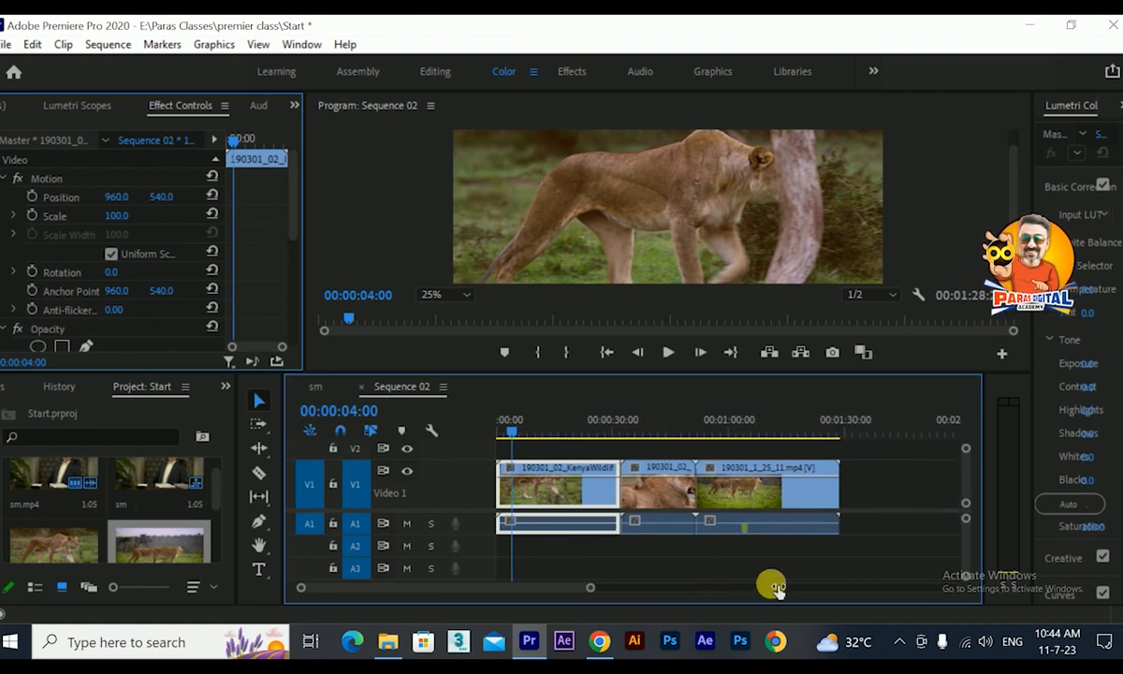
drag(541, 436, 592, 442)
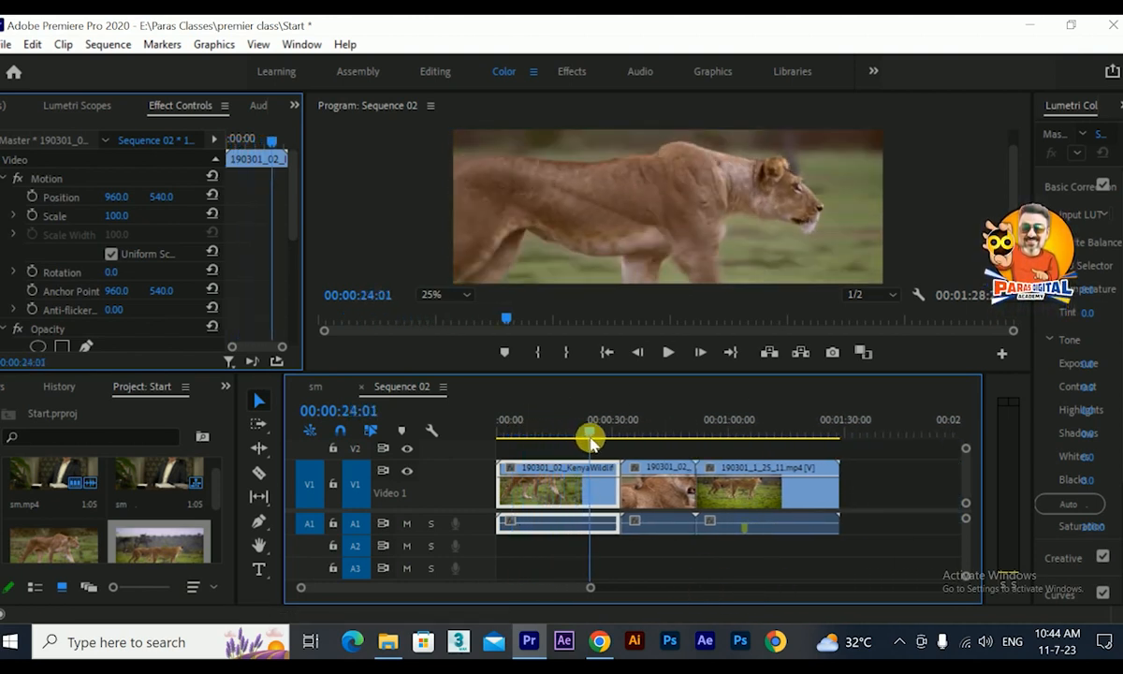
drag(591, 442, 663, 449)
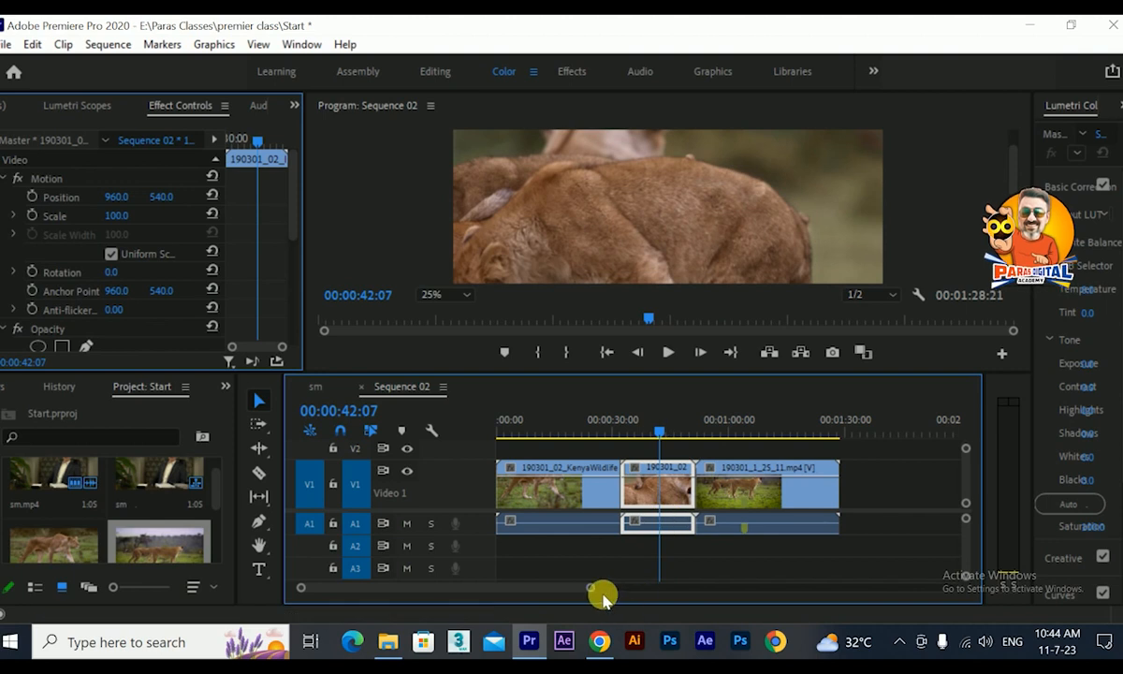
Move the KenyaWildlife_38 clip to the sequence start with the former first clip after it, and preview the new order to 00:00:09:00
drag(596, 589, 696, 578)
scroll(457, 483, down, 2)
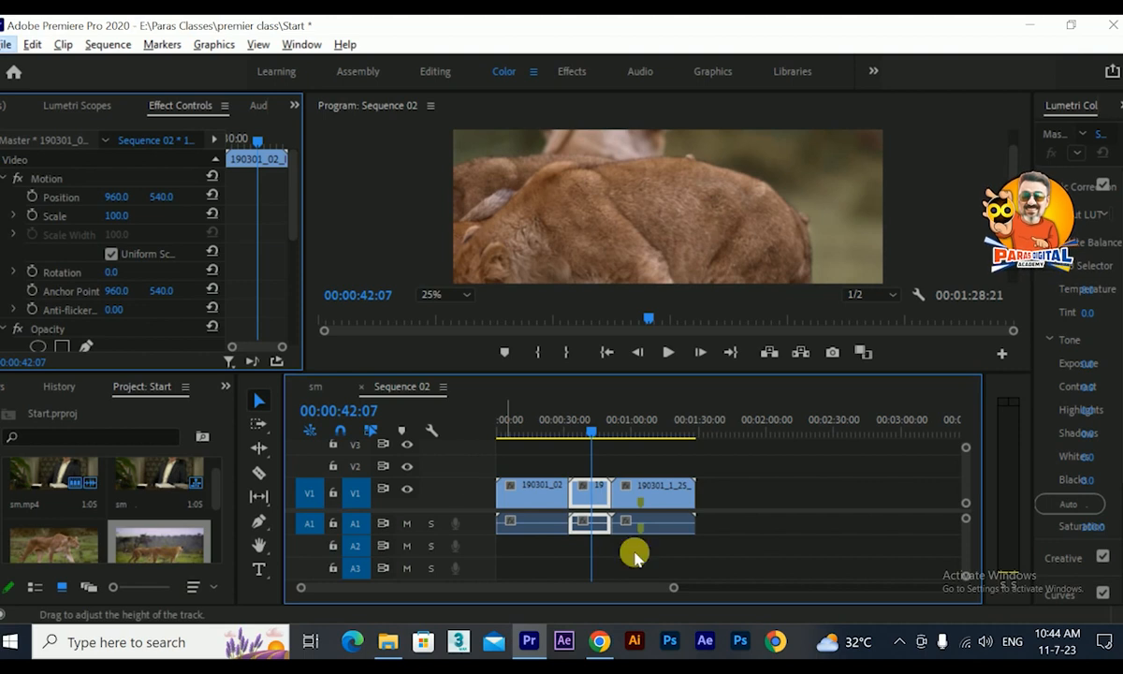
drag(555, 496, 505, 503)
drag(541, 466, 584, 487)
drag(557, 439, 498, 430)
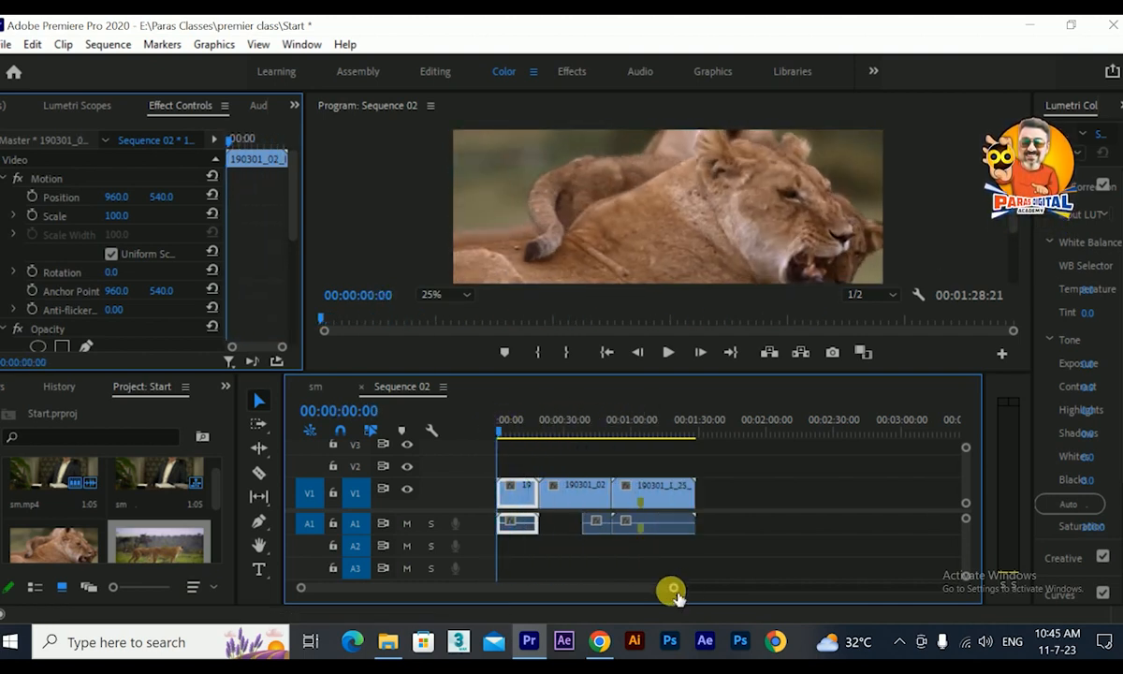
drag(676, 594, 634, 595)
drag(499, 431, 530, 429)
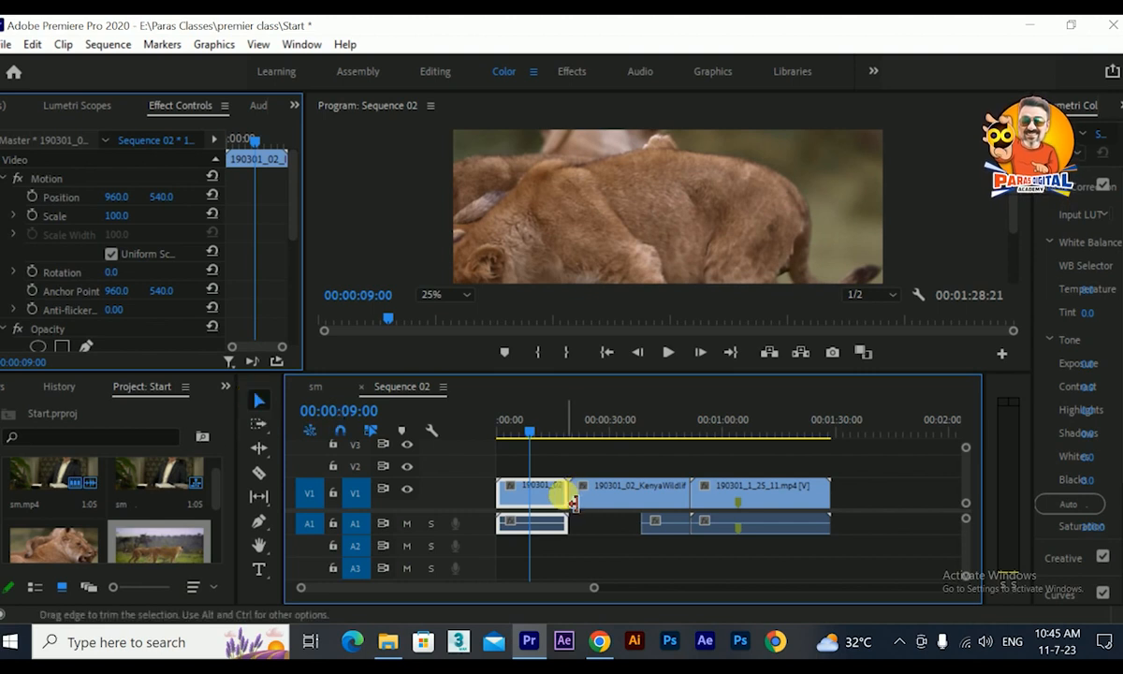
Try to shift the 190301_1_25_11.mp4 clip about 15 seconds further along the timeline, and undo the move
click(636, 490)
click(716, 518)
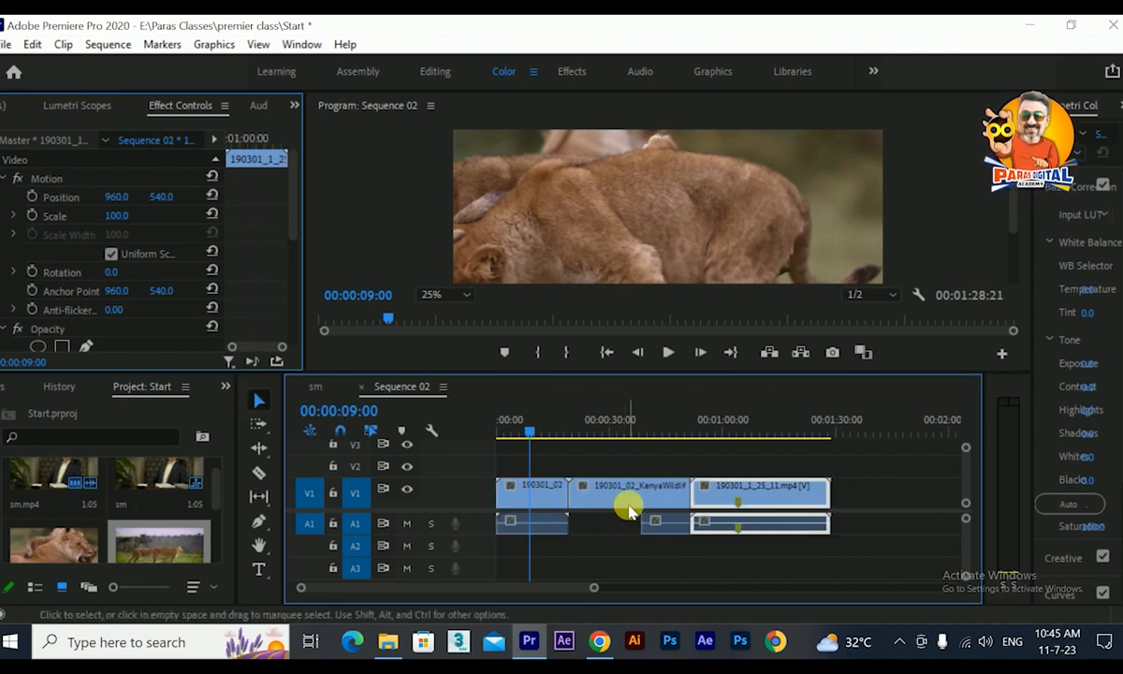
drag(754, 504, 803, 493)
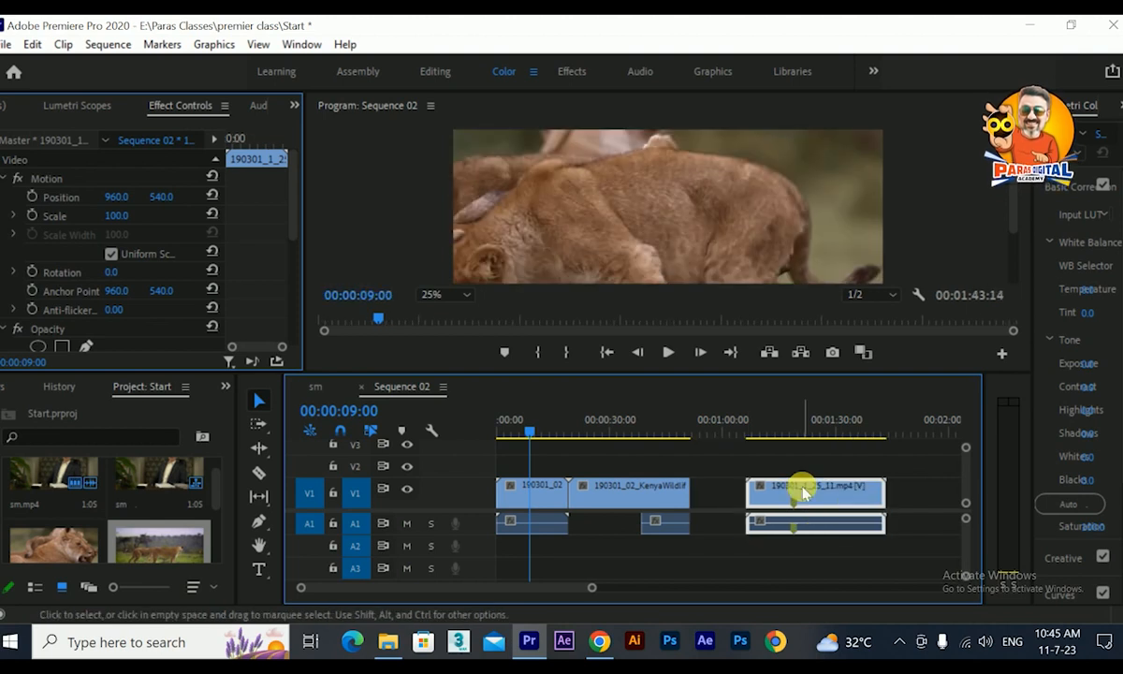
key(ctrl+z)
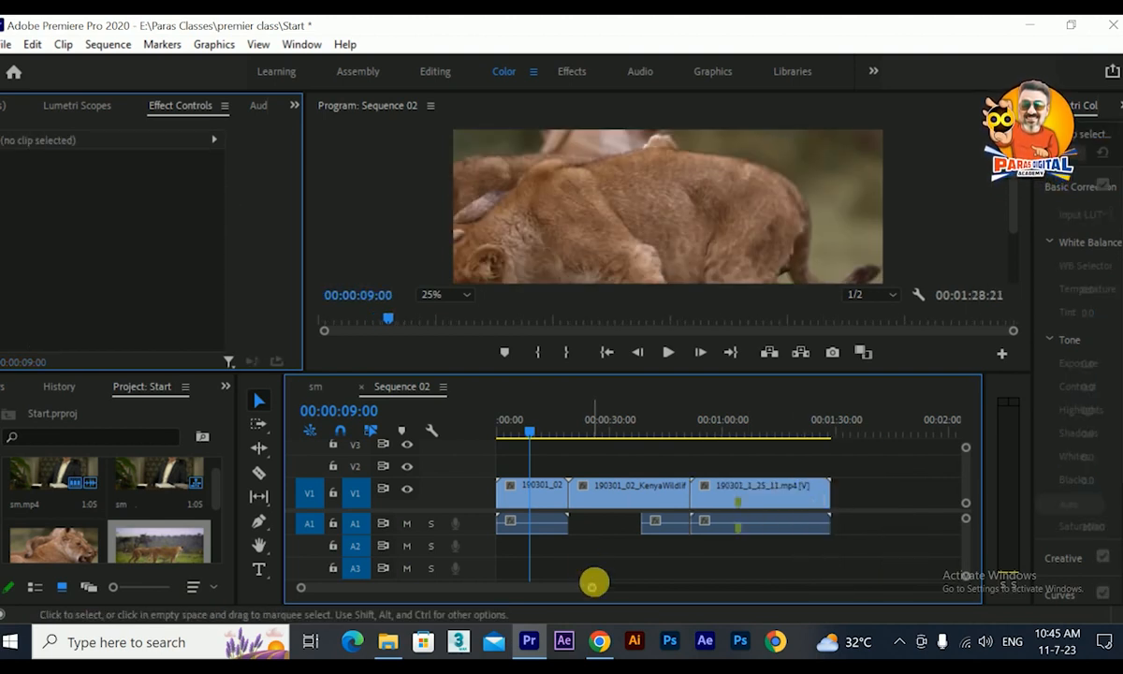
mouse_move(594, 588)
mouse_down()
mouse_move(529, 586)
mouse_move(593, 587)
mouse_up()
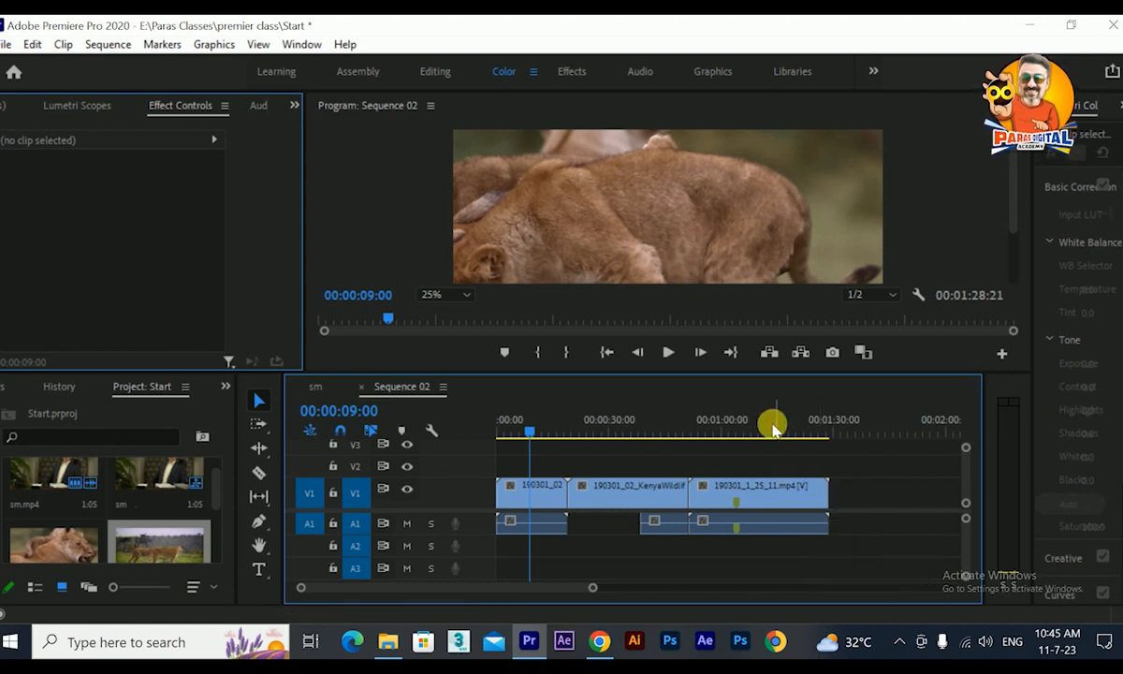
Trim the end of the 190301_1_25_11.mp4 clip to the playhead at 00:01:06:04, and extend it back to full length
click(743, 430)
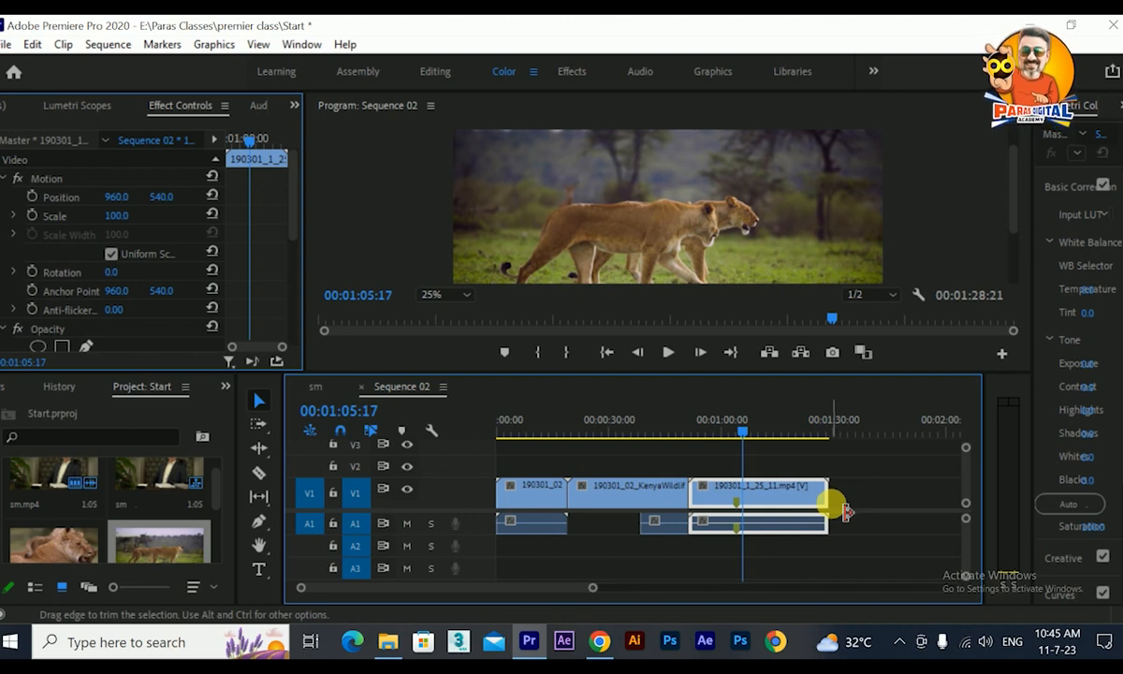
mouse_move(742, 422)
mouse_down()
mouse_move(710, 421)
mouse_move(746, 421)
mouse_up()
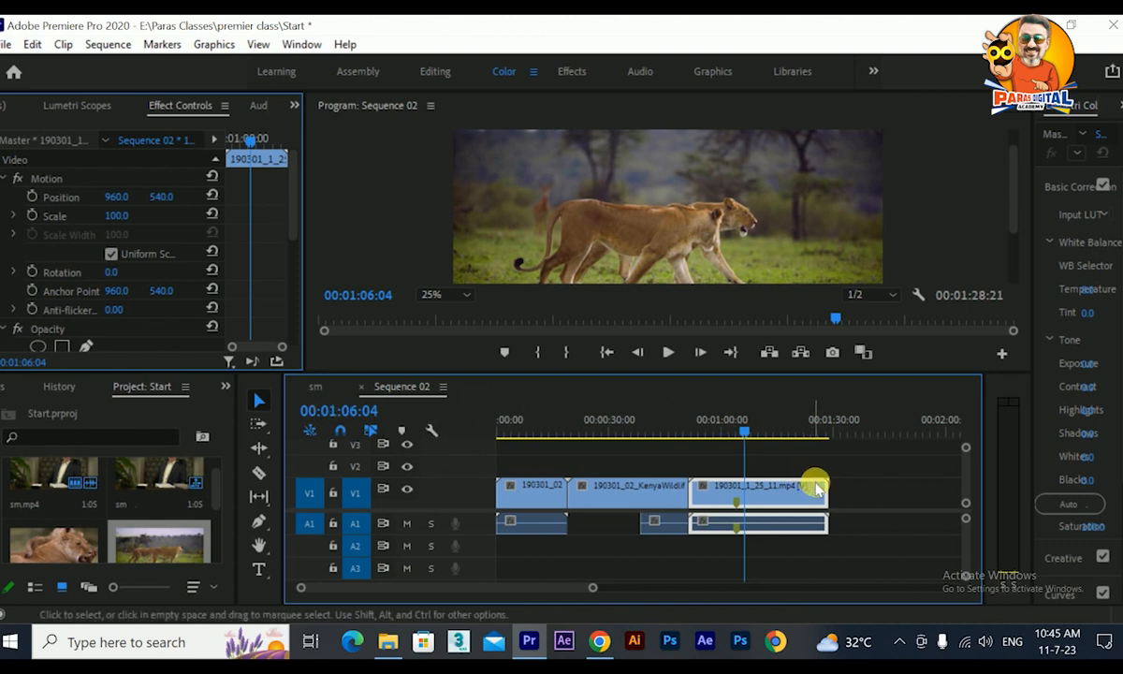
drag(828, 490, 754, 506)
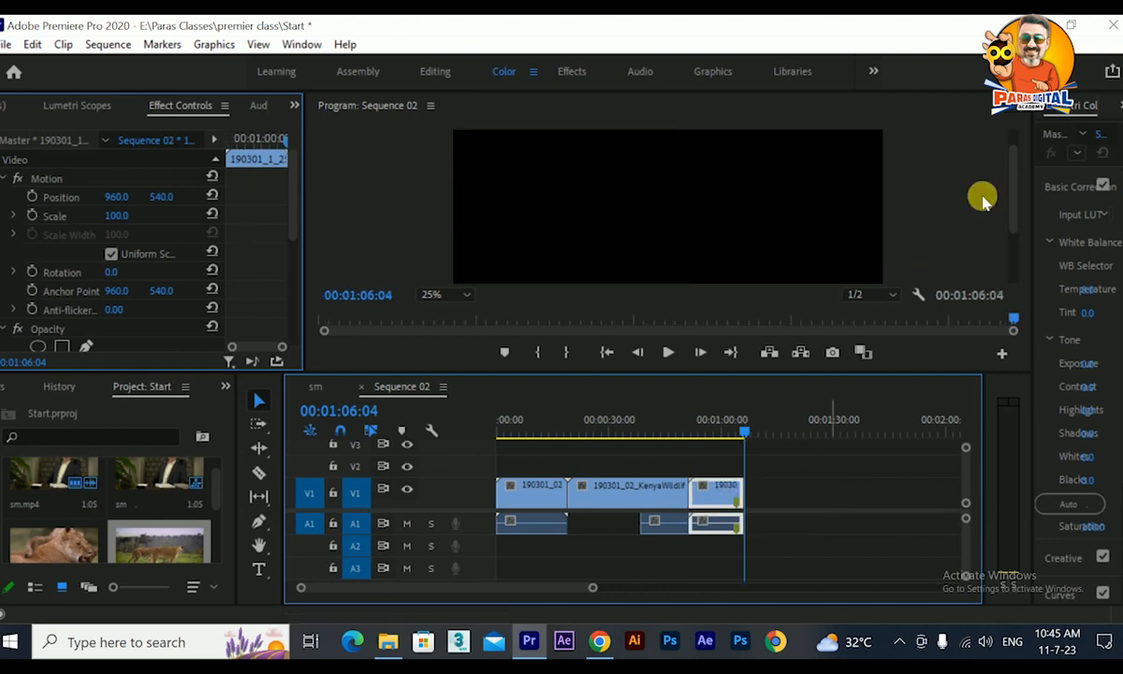
drag(1013, 186, 1008, 245)
drag(742, 493, 847, 484)
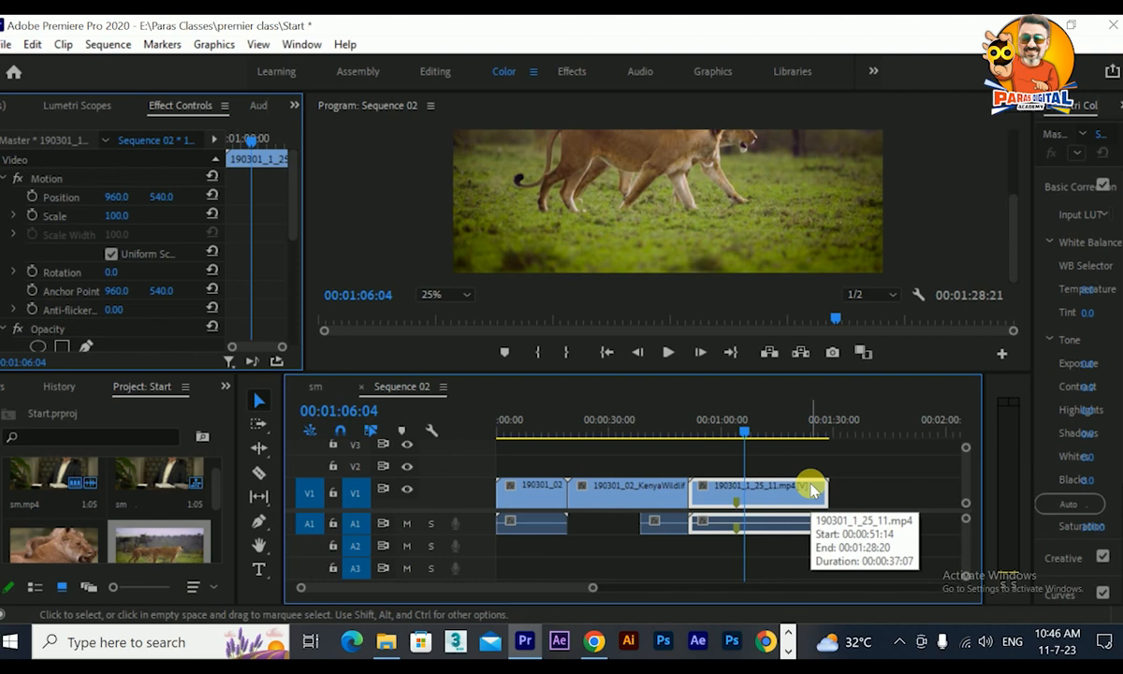
Shorten the end of the last clip so the sequence ends at 00:01:11:10, and select the middle KenyaWildlife clip
drag(823, 496, 765, 506)
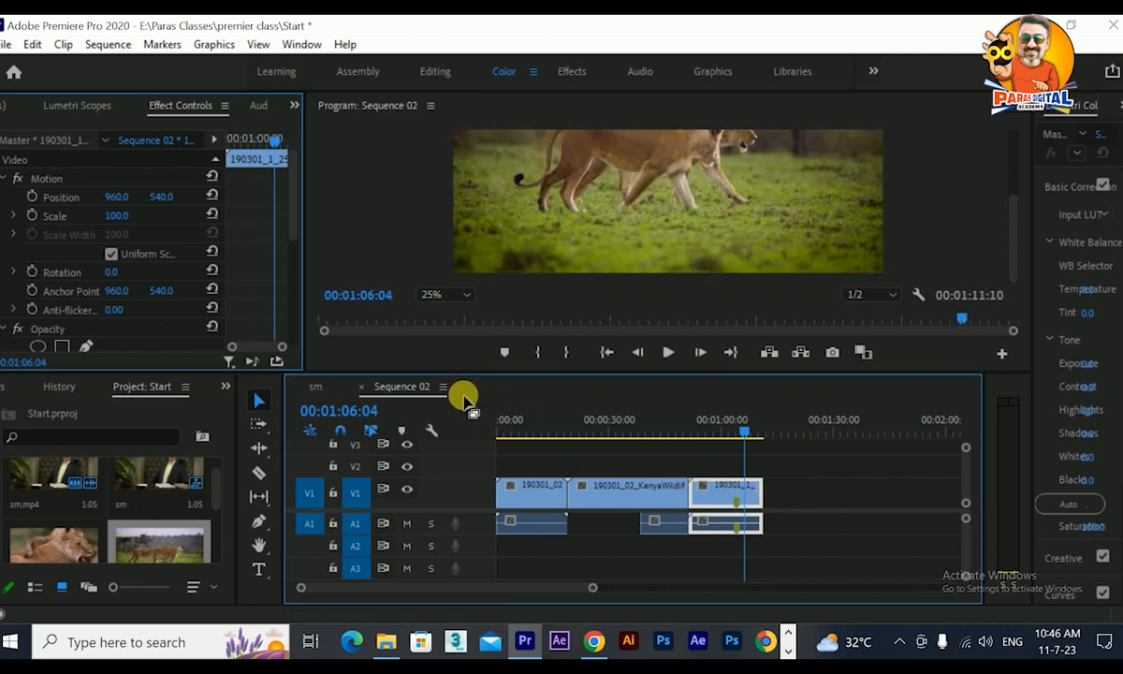
click(651, 493)
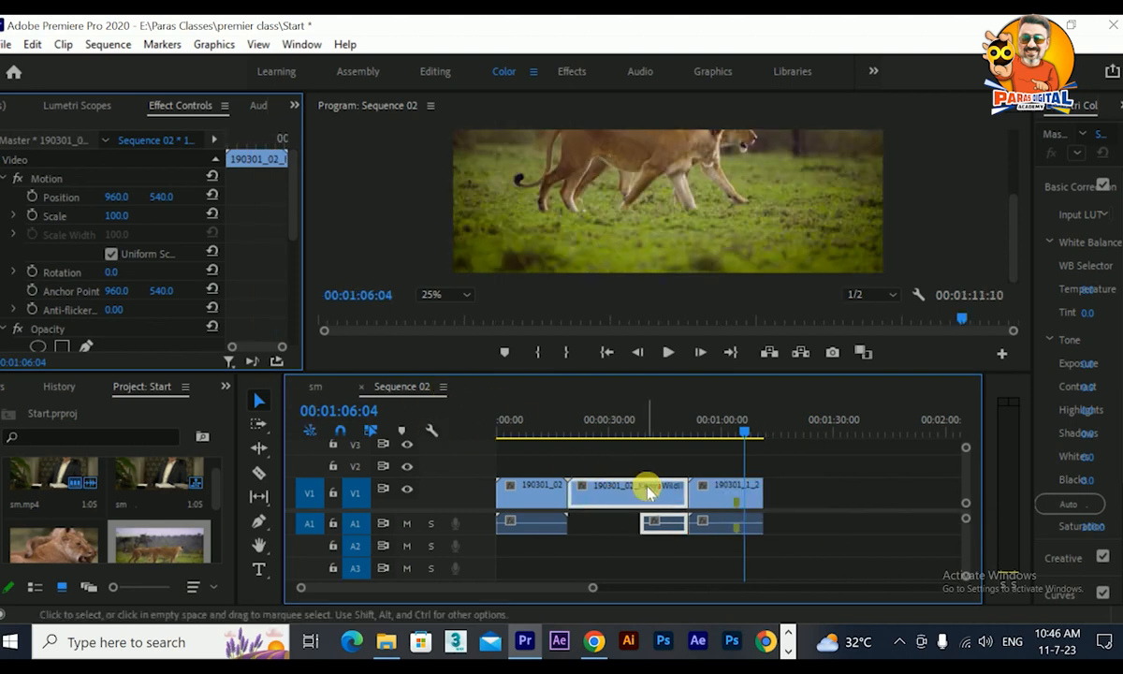
Select the first clip, place the playhead at 00:00:06:11, and set the program preview zoom to 10%
click(528, 491)
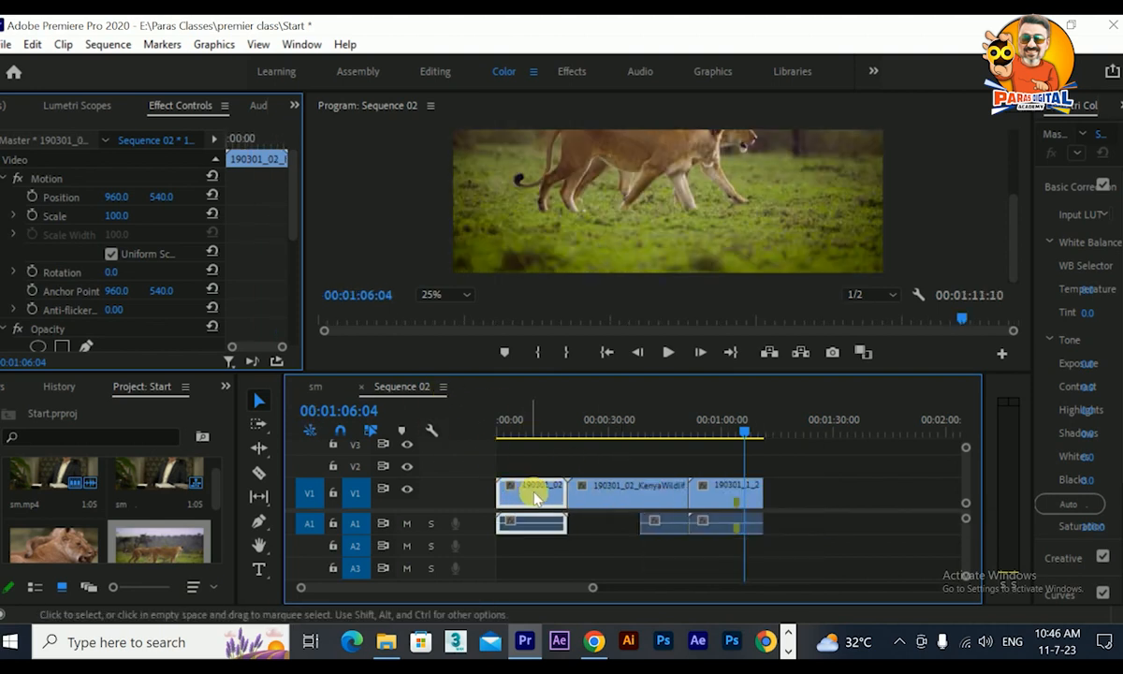
drag(601, 435, 523, 446)
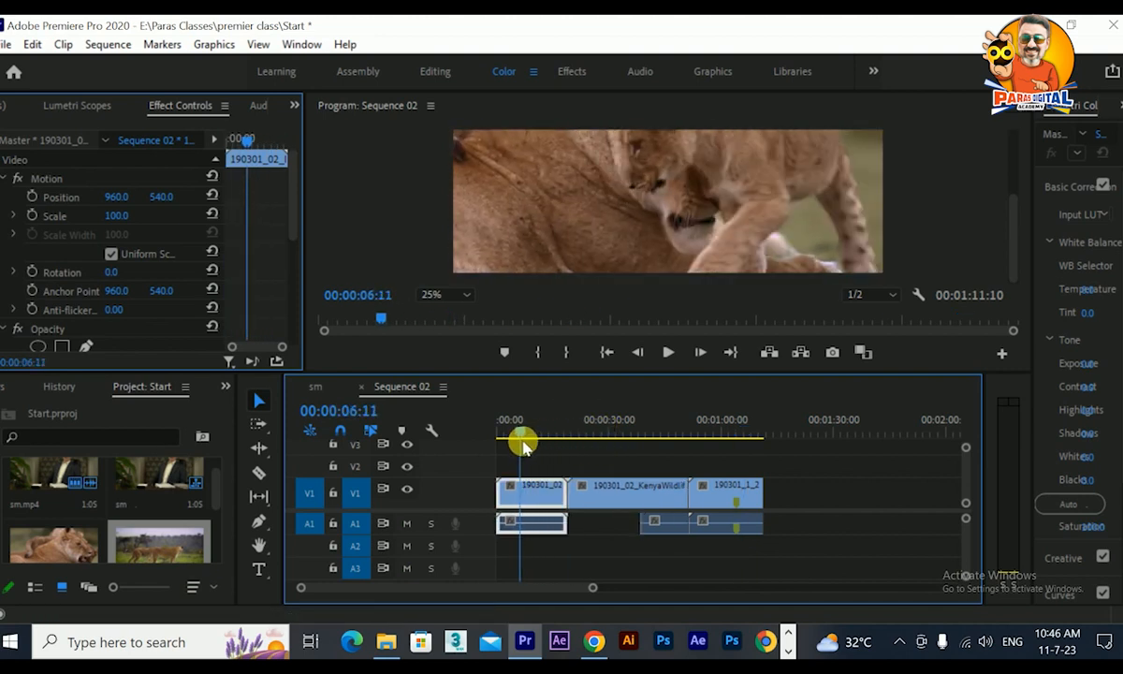
click(440, 294)
click(445, 343)
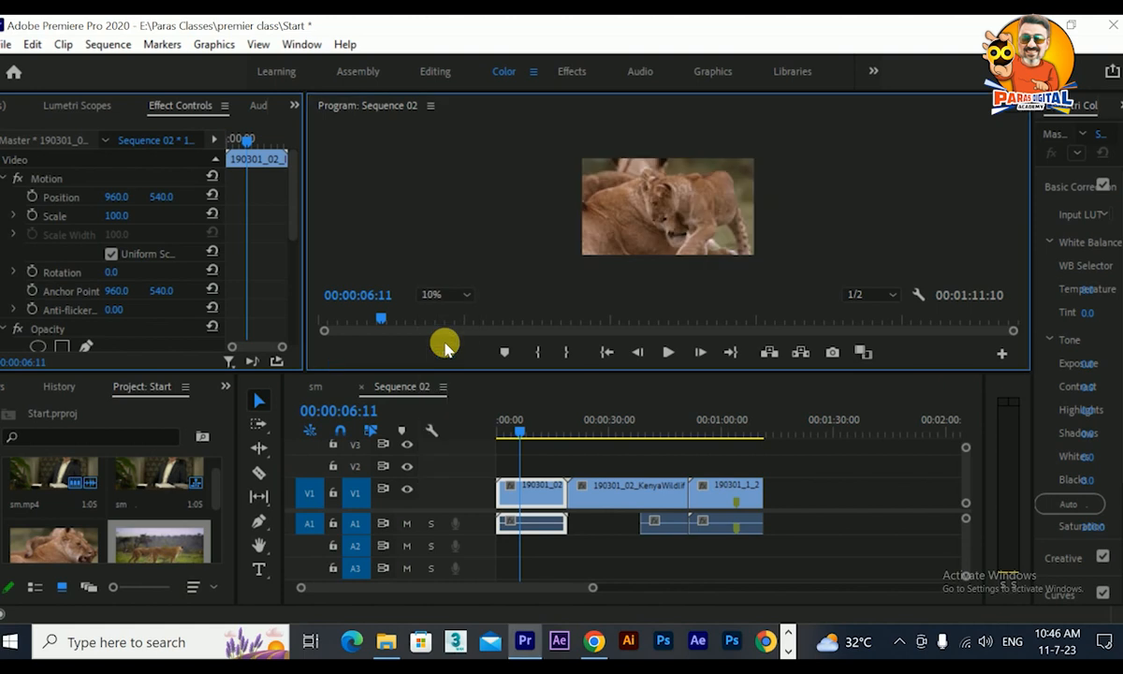
Shorten the end of the first clip to a duration of about 00:00:12:03, leaving a gap before the next clip
drag(565, 494, 559, 503)
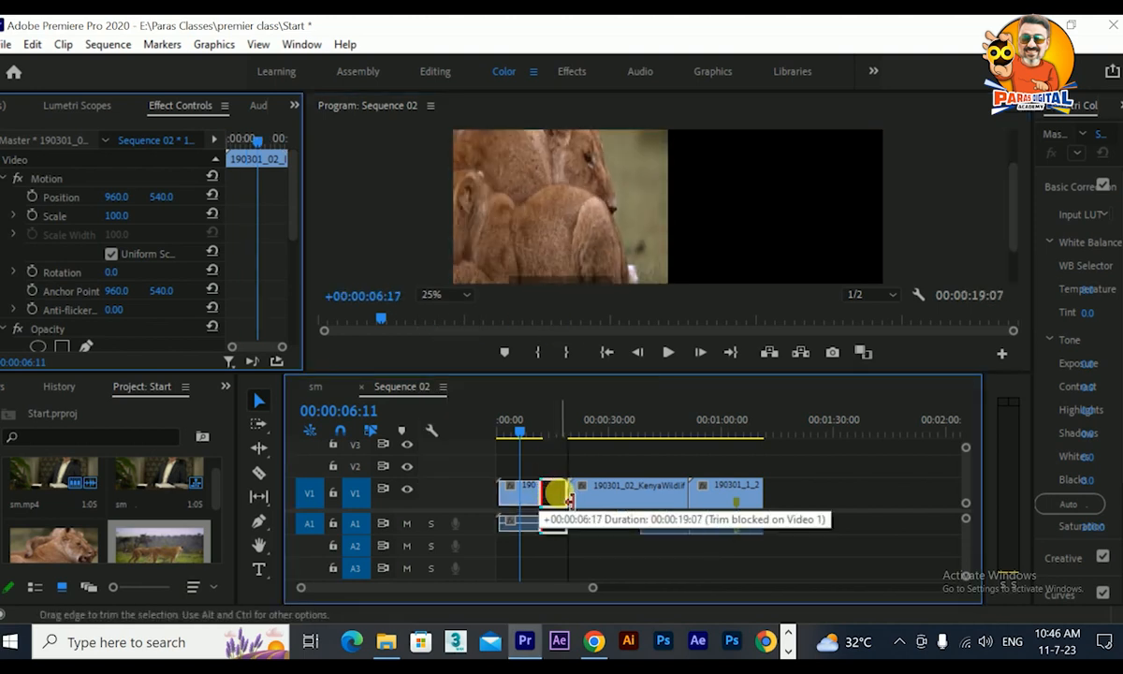
drag(568, 501, 542, 506)
drag(1012, 213, 1016, 241)
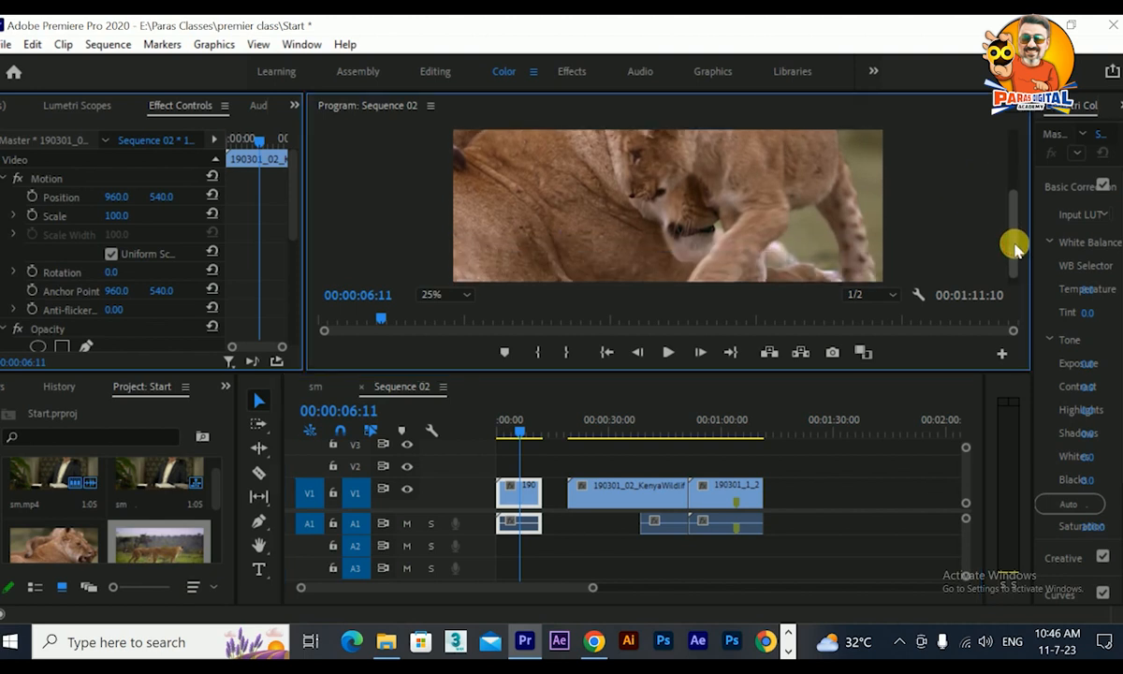
mouse_move(540, 496)
mouse_down()
mouse_move(583, 502)
mouse_move(556, 493)
mouse_move(567, 494)
mouse_move(549, 504)
mouse_up()
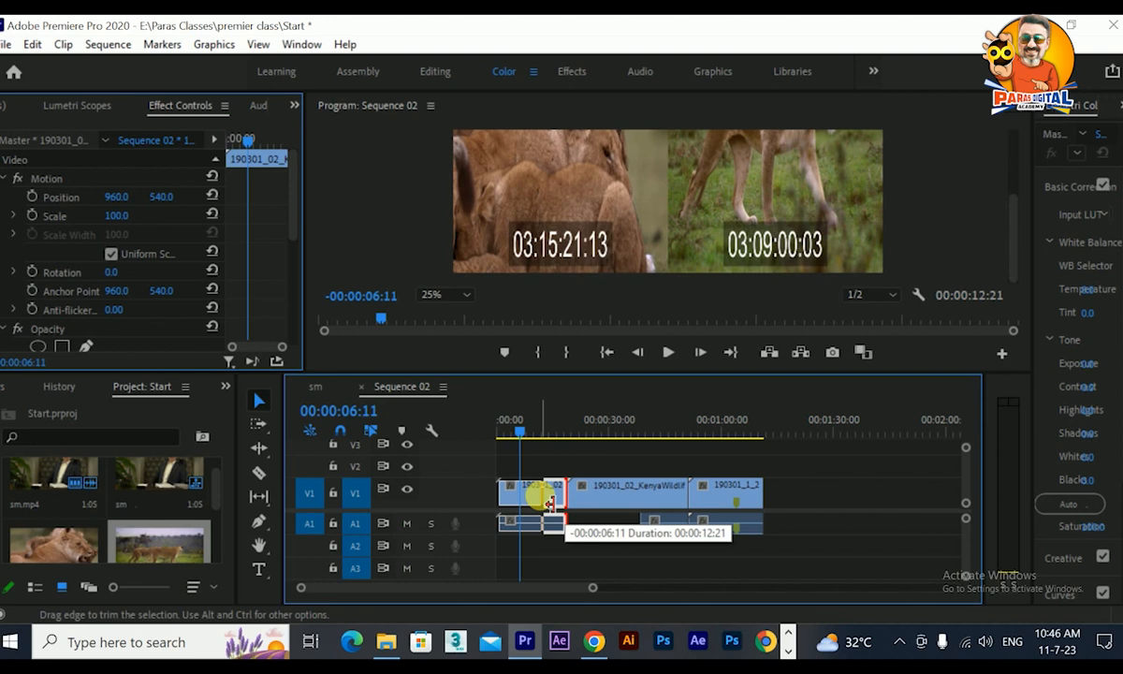
drag(549, 503, 547, 505)
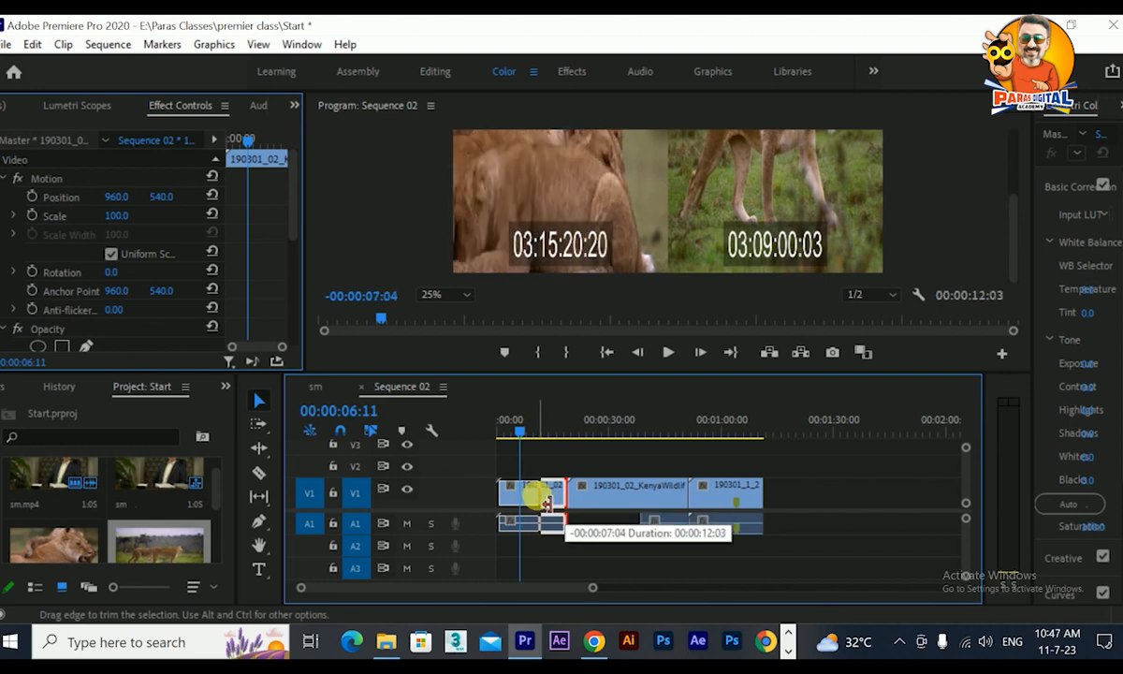
drag(548, 504, 546, 505)
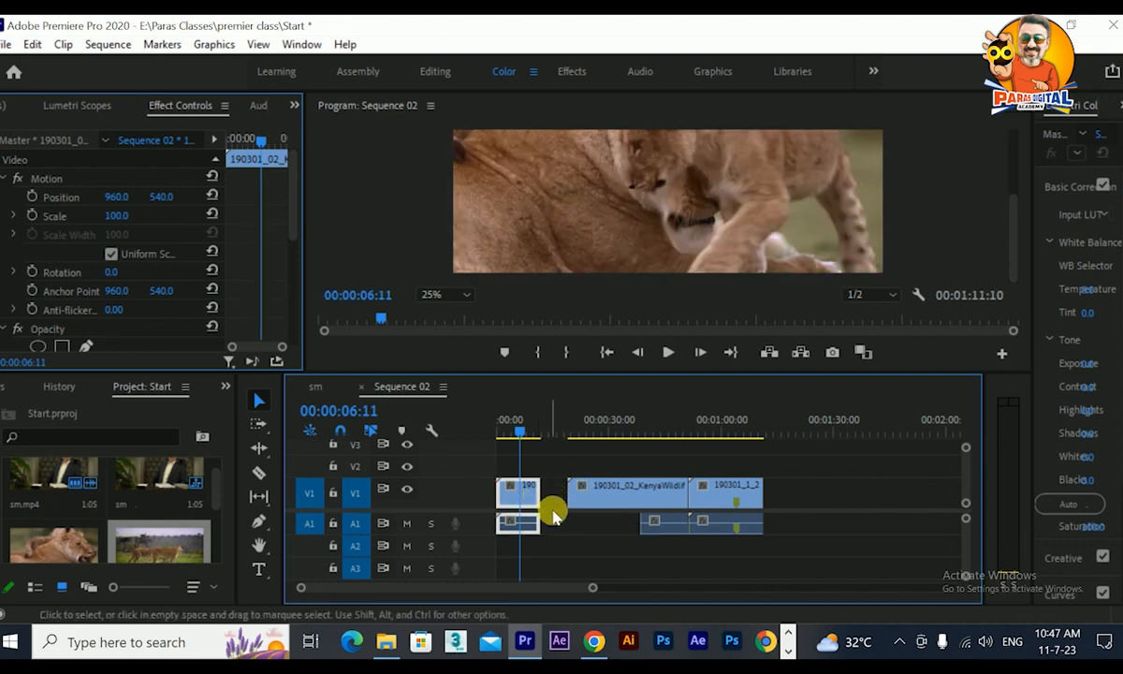
Try to close the gap by moving the two following clips together against the first clip, and undo the move
drag(641, 468, 711, 511)
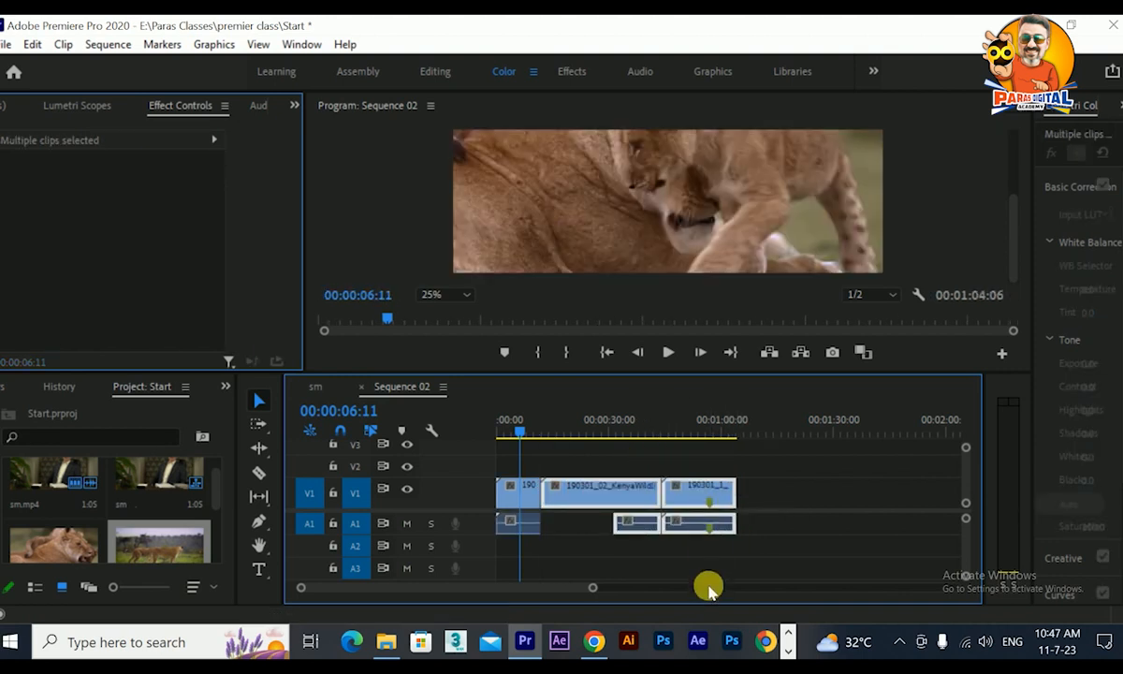
key(ctrl+z)
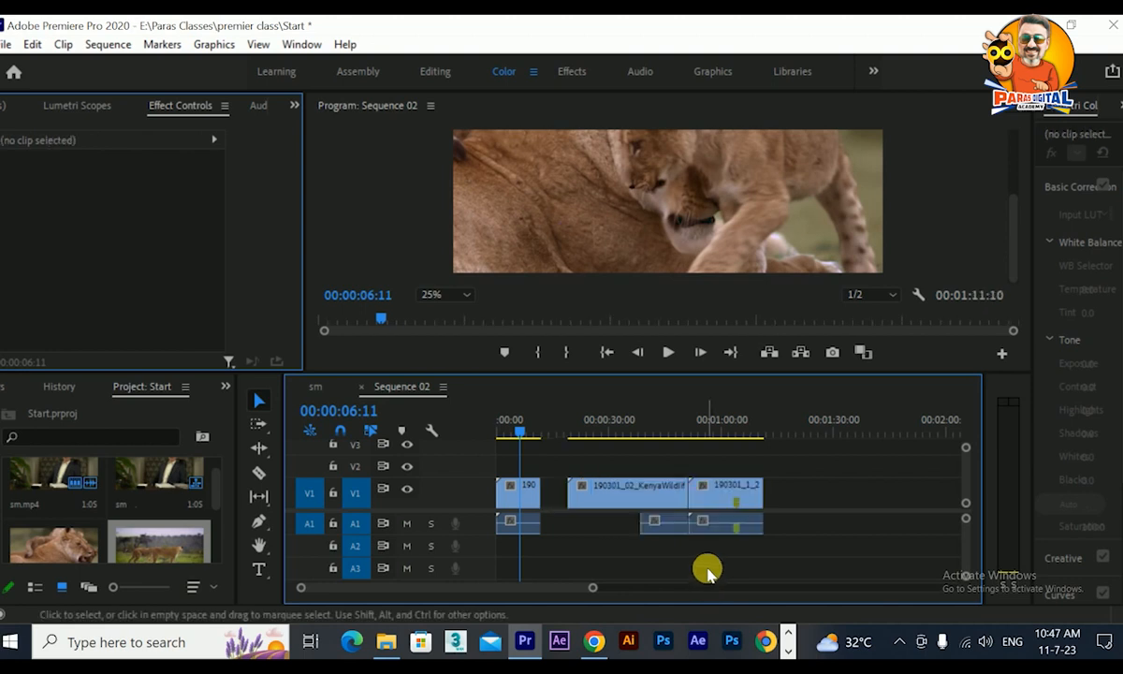
Extend the first clip's end to 00:00:13:14, try a Ripple Delete on the gap after it, and undo the deletion
mouse_move(538, 496)
mouse_down()
mouse_move(568, 494)
mouse_move(557, 508)
mouse_move(539, 498)
mouse_up()
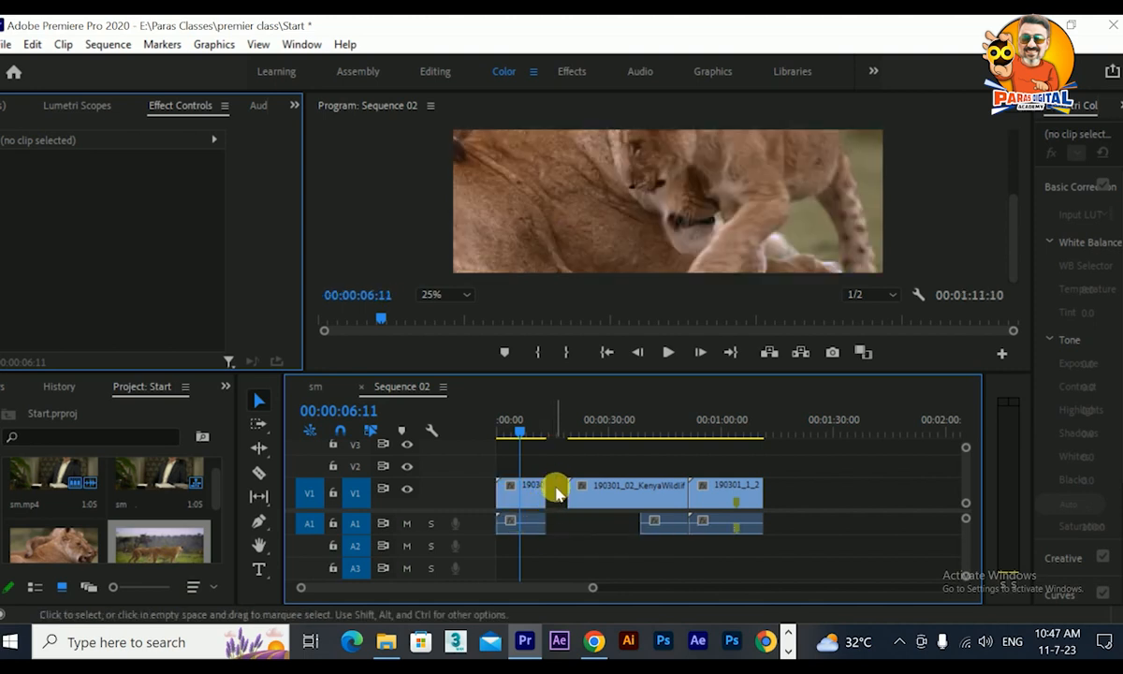
right_click(557, 500)
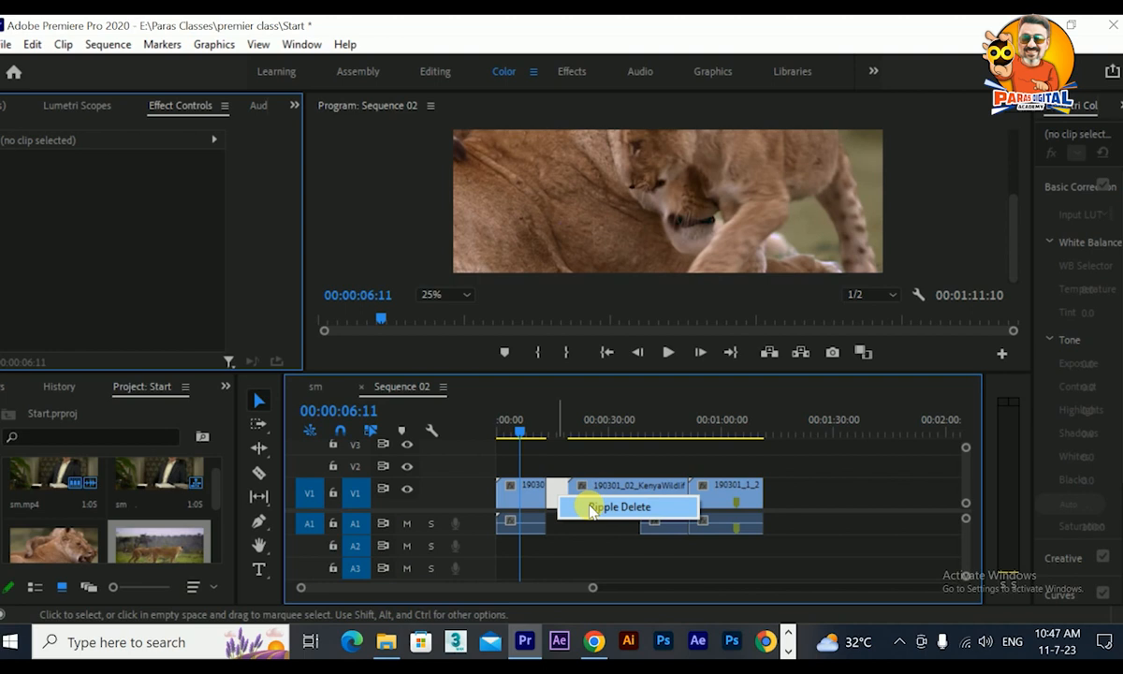
click(617, 507)
click(550, 486)
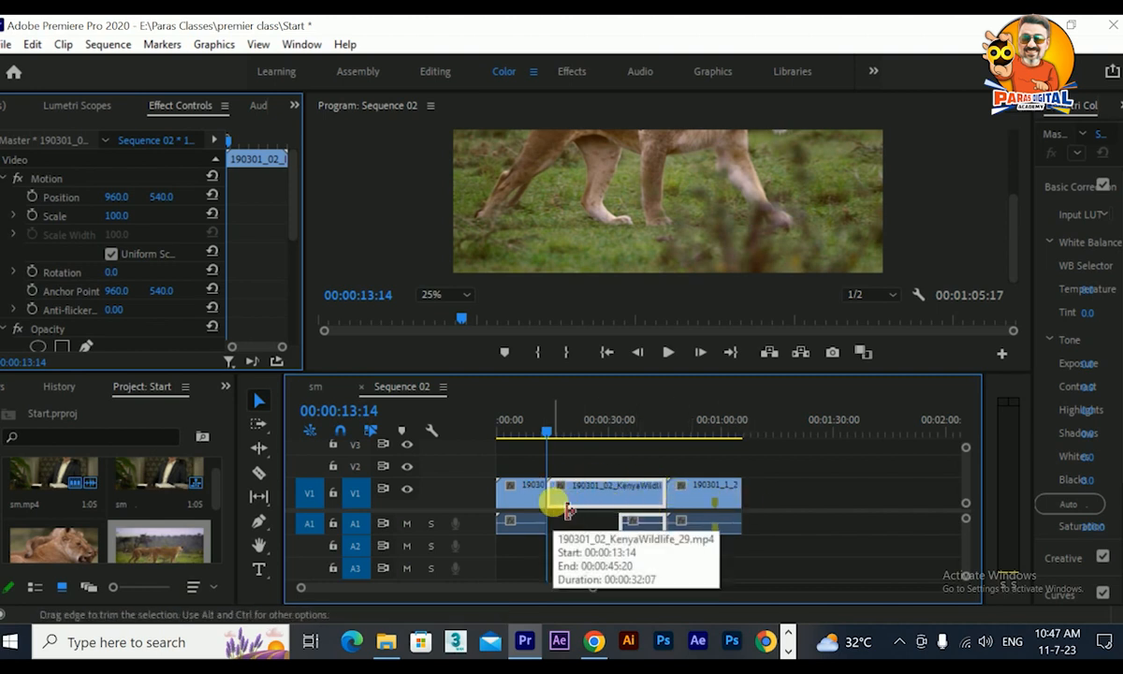
key(ctrl+z)
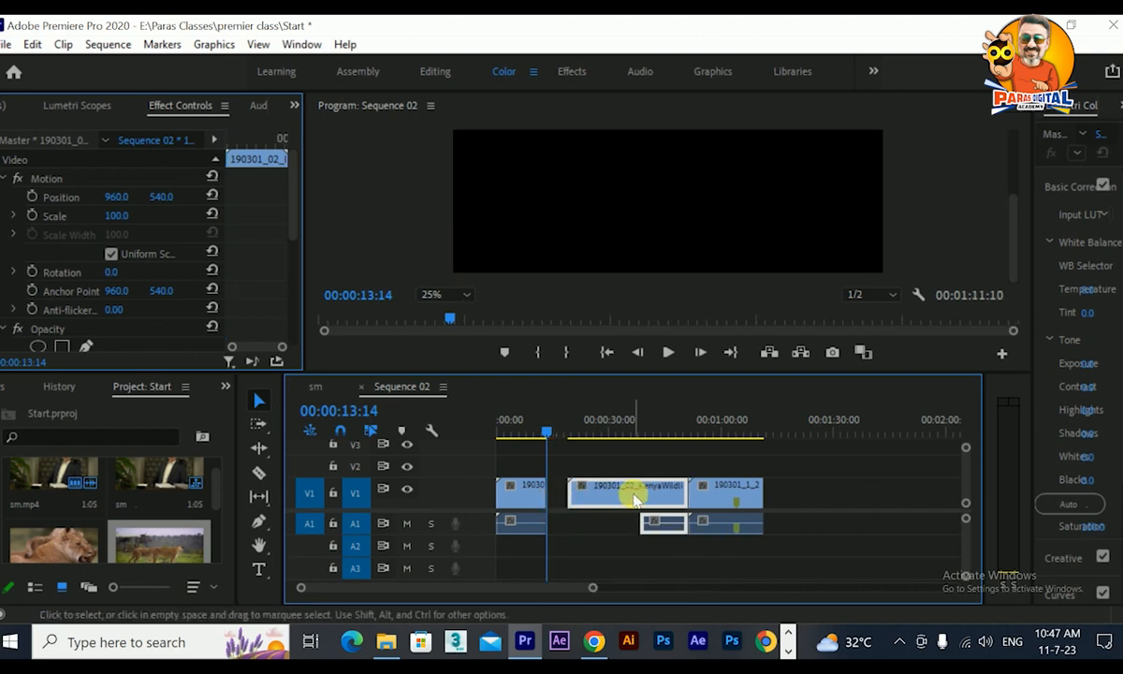
Try shortening the KenyaWildlife_29 clip's end to 00:00:42:06 and ripple deleting the gap, and undo back to the untrimmed first and middle clips
drag(688, 512, 653, 506)
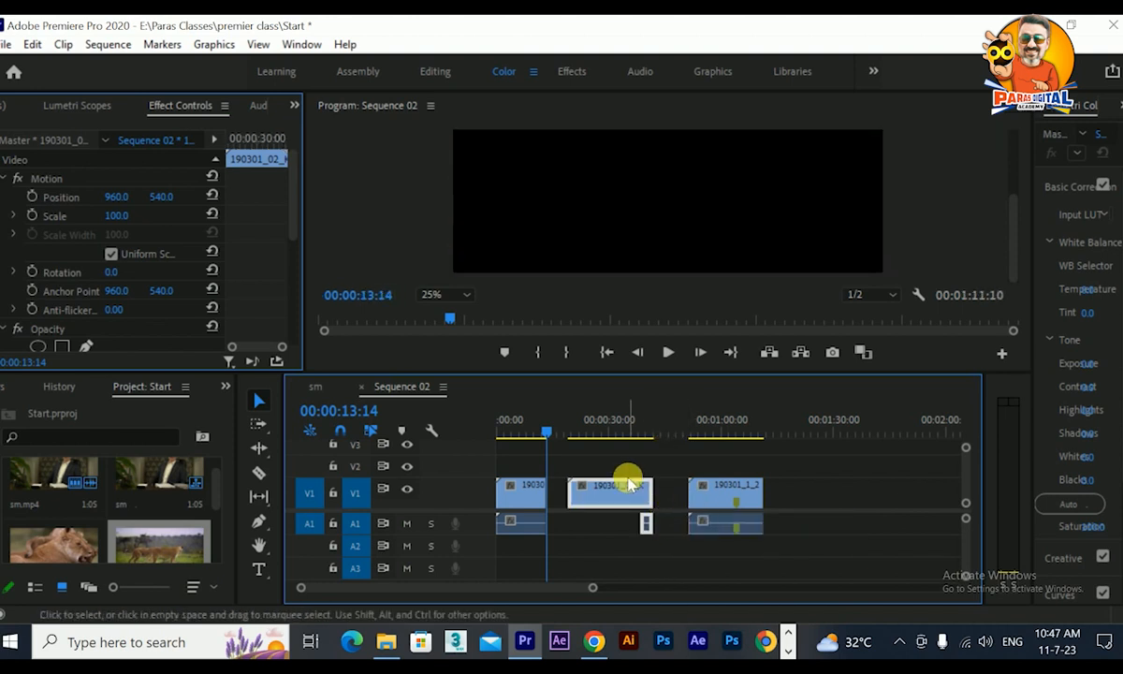
right_click(677, 489)
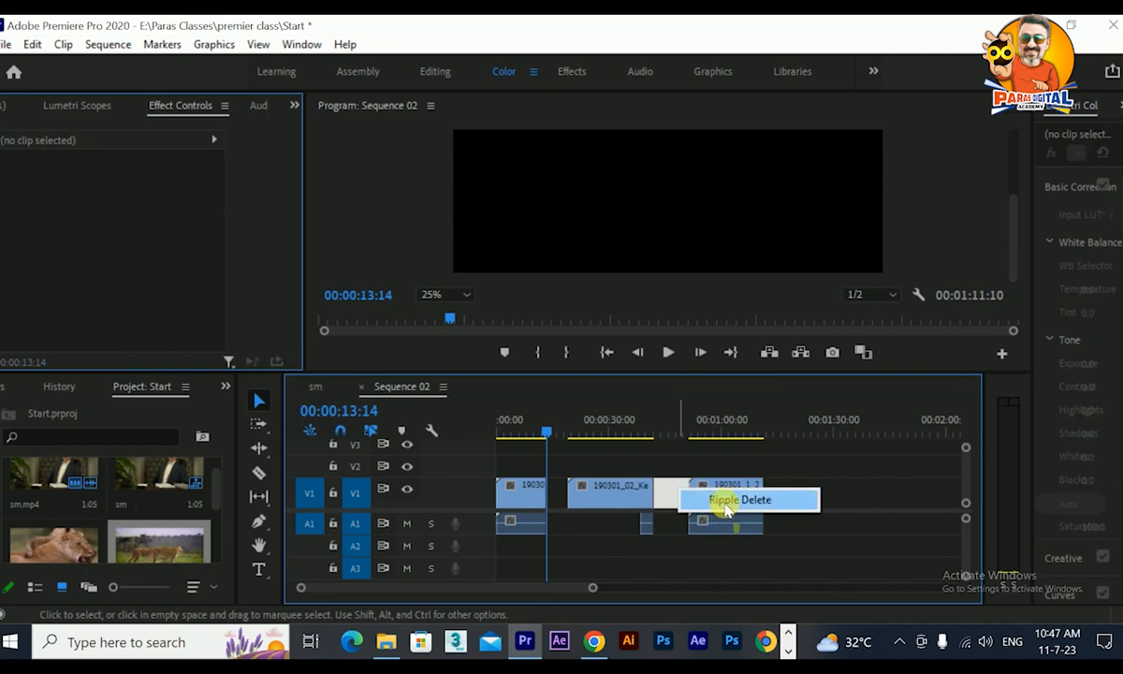
click(726, 500)
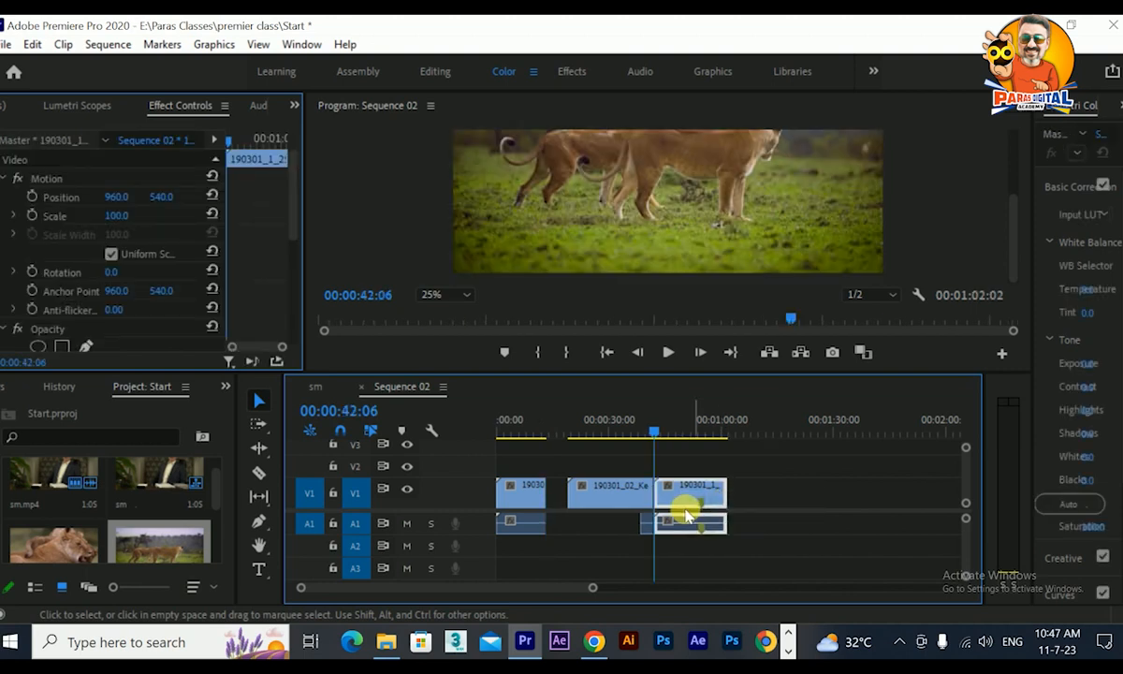
key(ctrl+z)
key(ctrl+z)
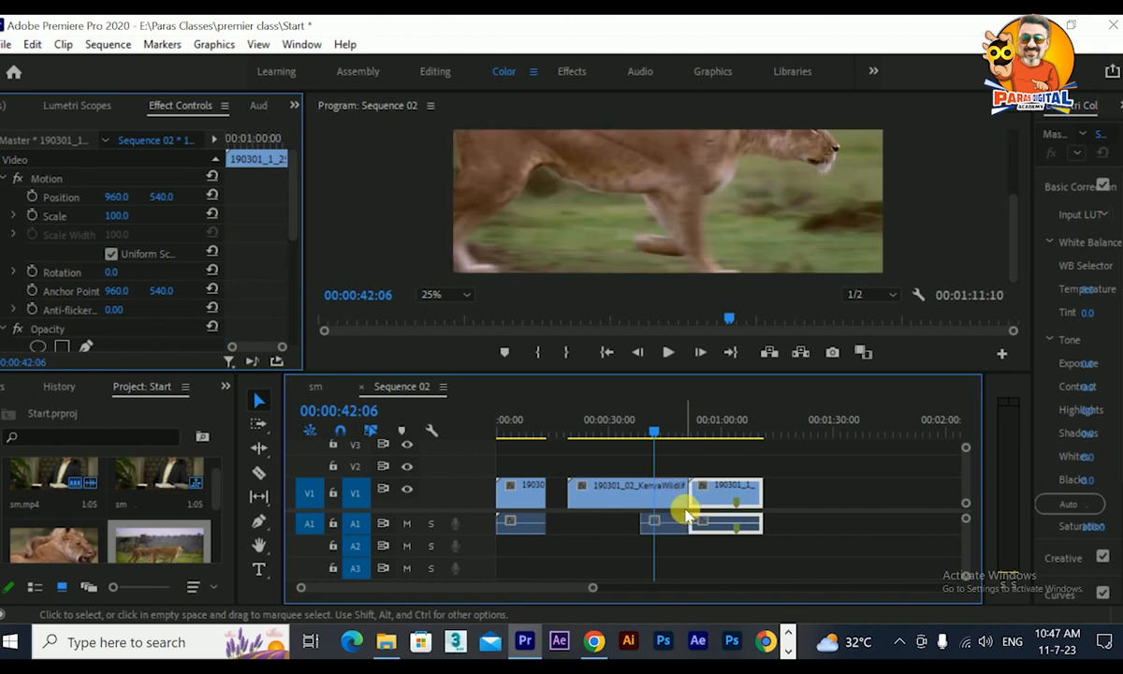
key(ctrl+z)
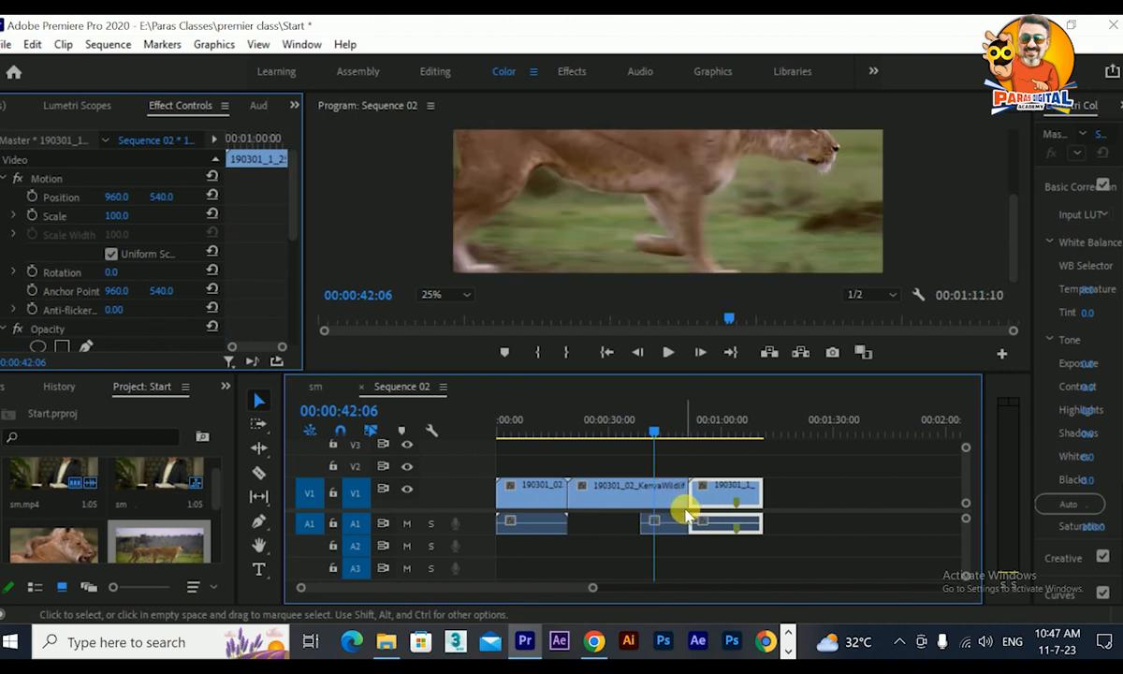
Try the Ripple Edit tool on the first clip's end so the sequence ends at 00:01:02:14, and undo the trim
click(260, 448)
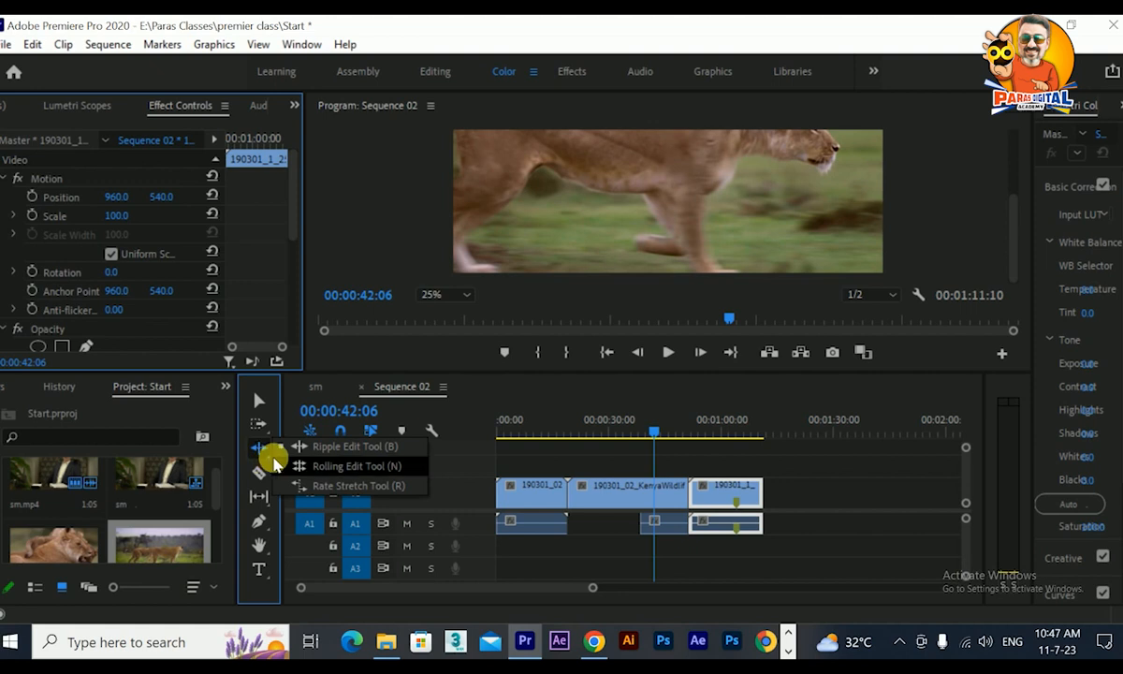
click(336, 455)
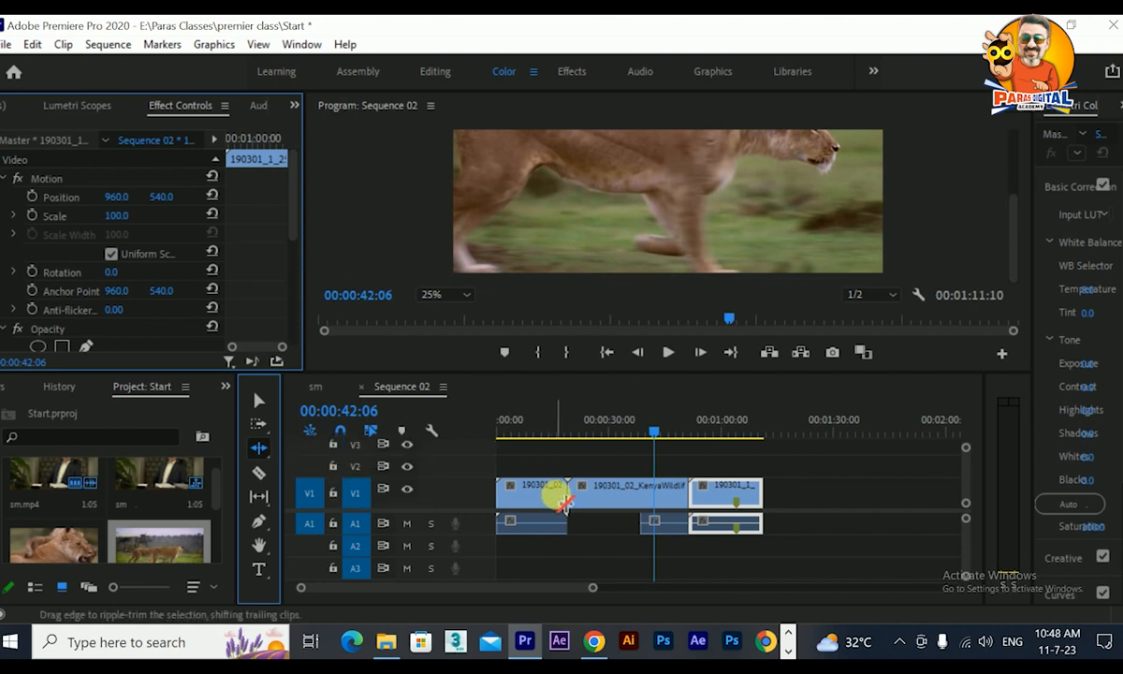
click(260, 448)
click(297, 448)
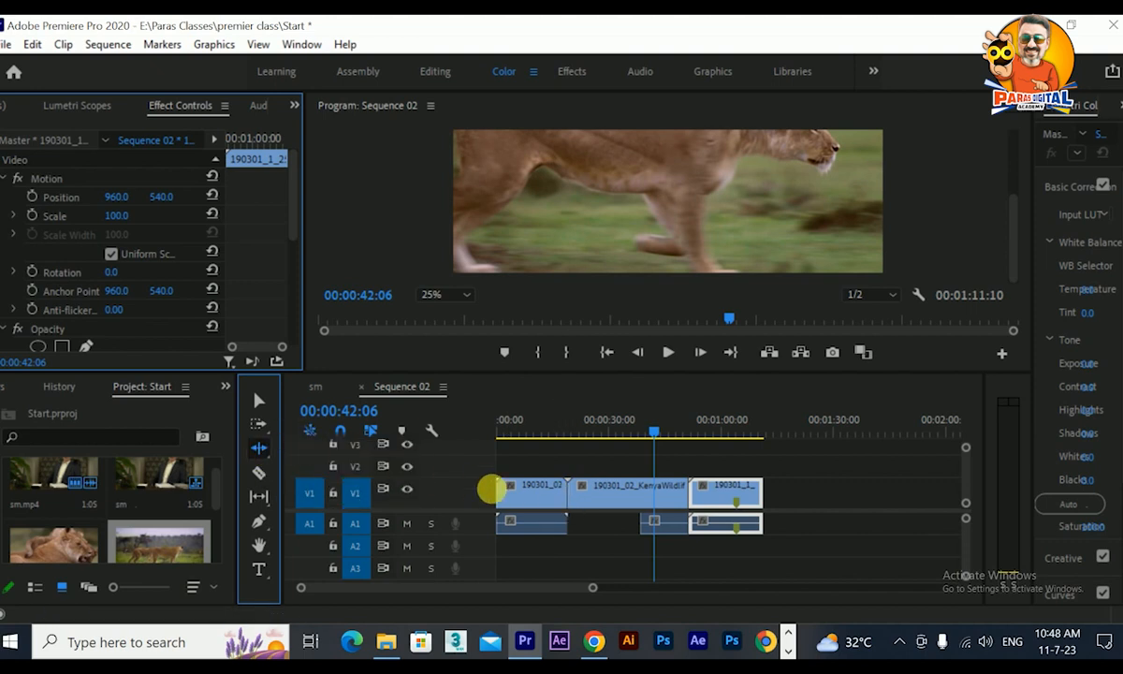
click(566, 501)
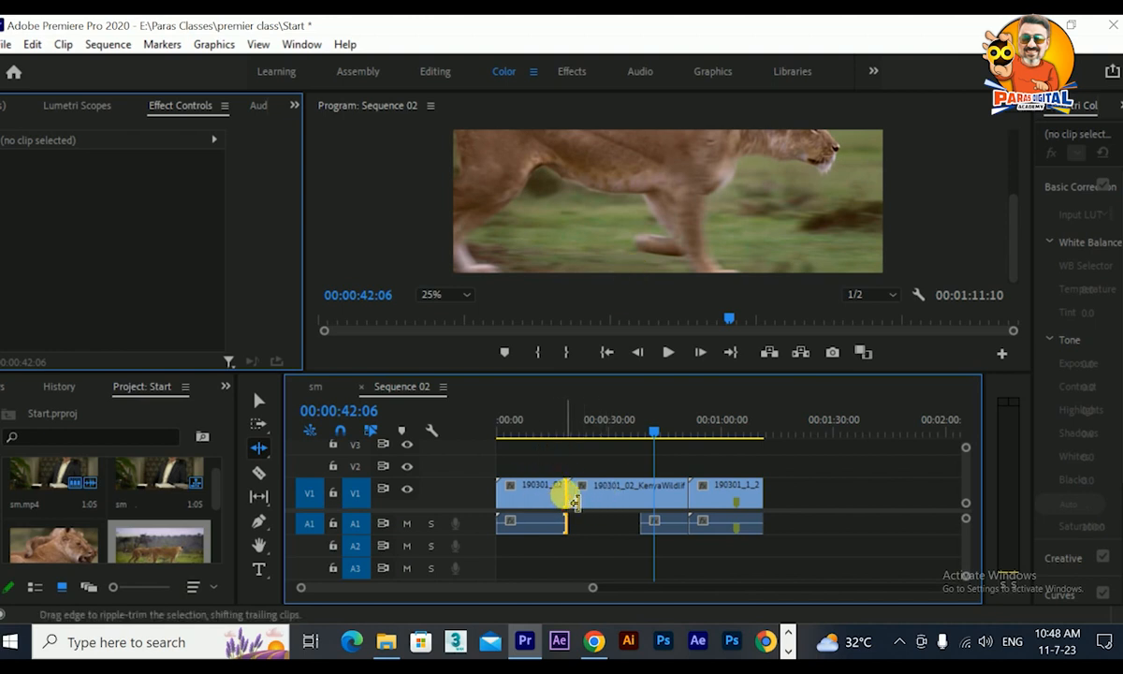
drag(576, 502, 552, 507)
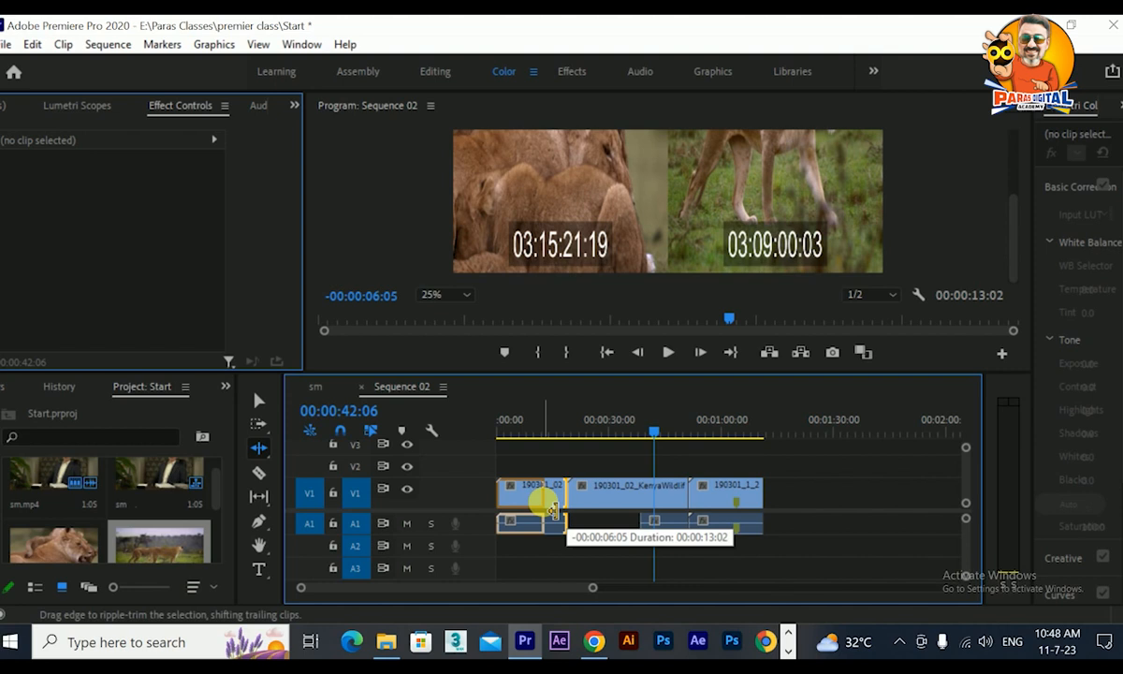
drag(552, 506, 551, 506)
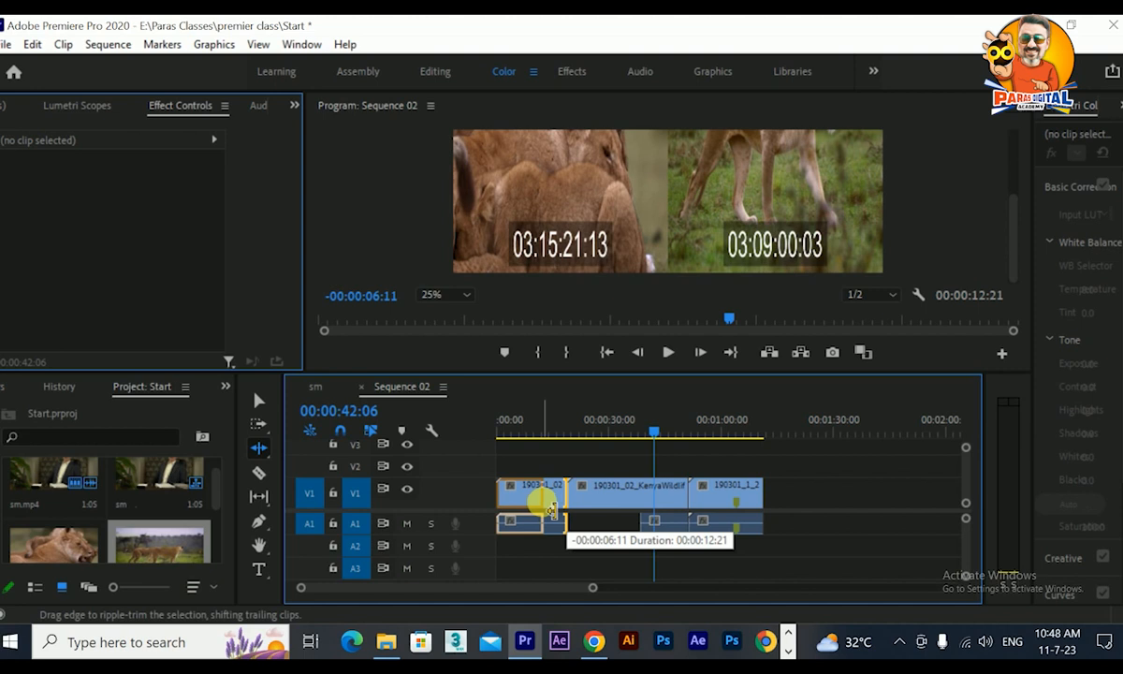
drag(553, 508, 544, 510)
drag(543, 510, 543, 511)
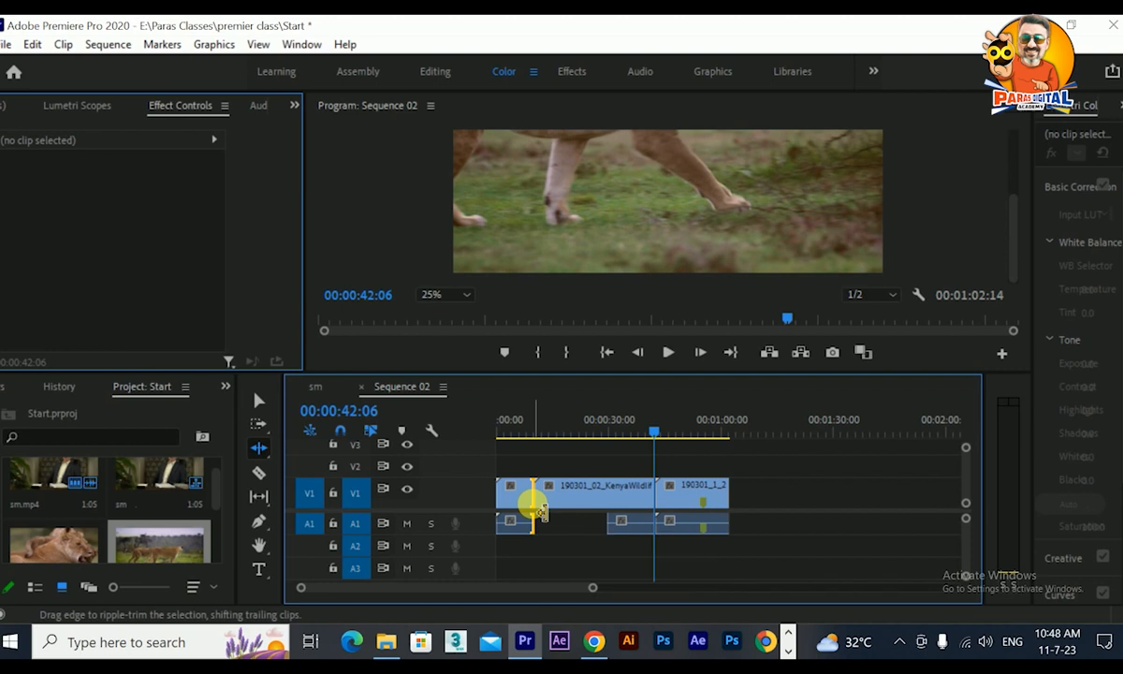
key(ctrl+z)
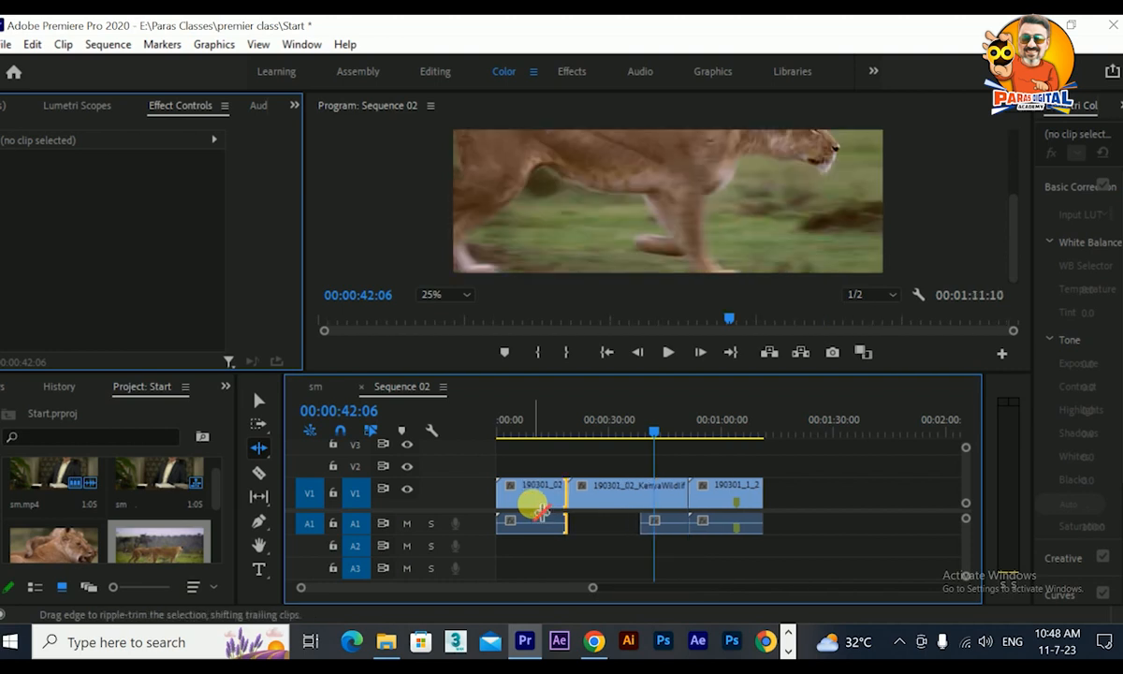
Try trimming the first clip's end to 00:00:12:09 with the Selection tool and ripple deleting the gap, and undo both edits
click(270, 404)
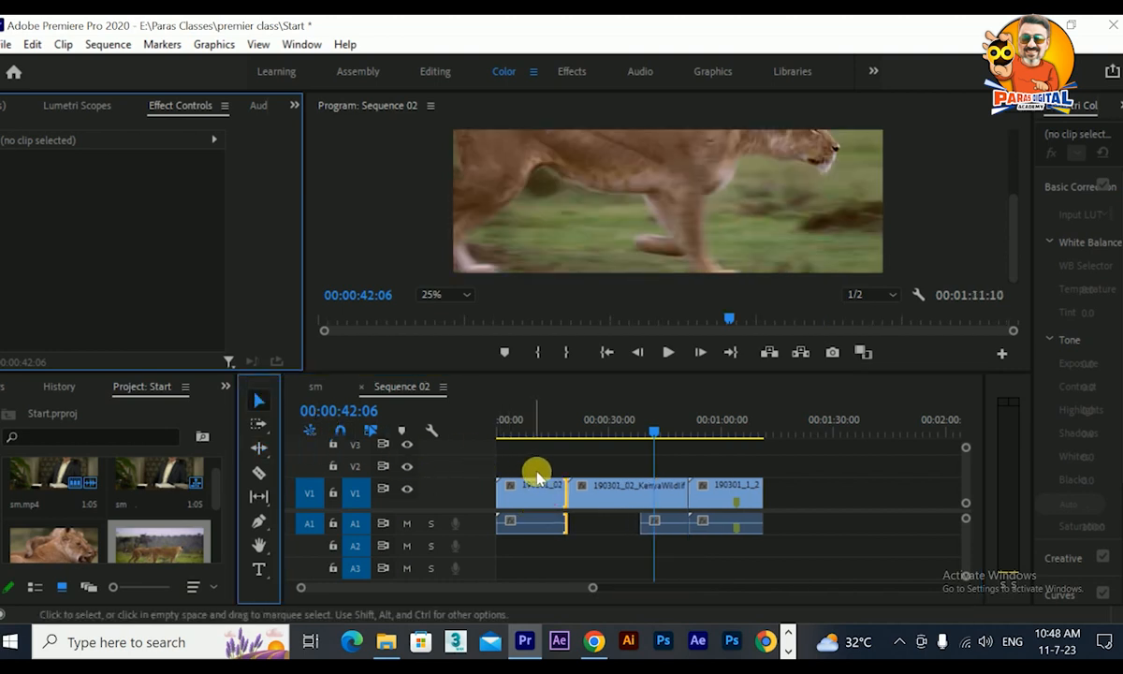
drag(579, 498, 552, 506)
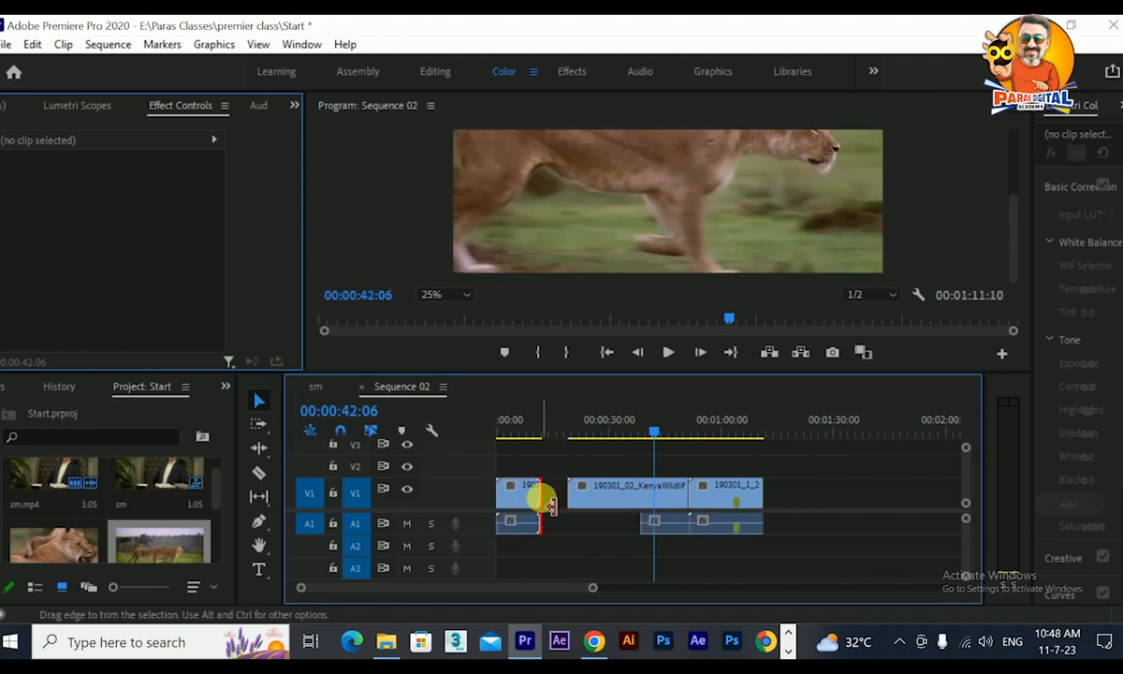
right_click(554, 499)
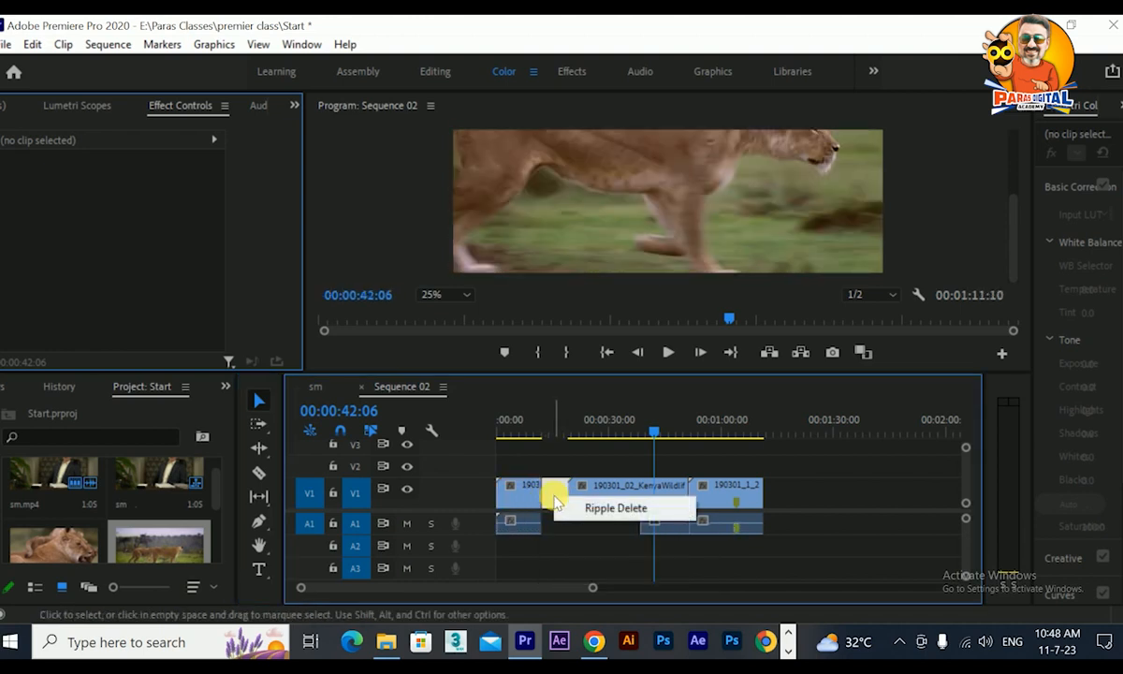
click(613, 508)
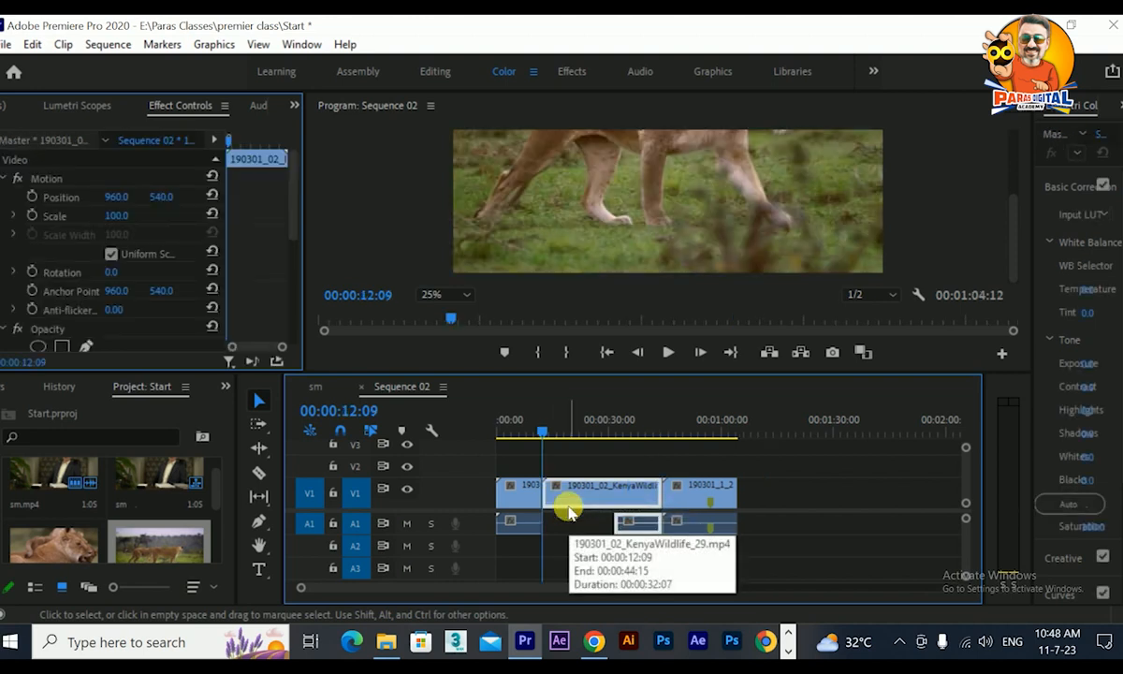
key(ctrl+z)
key(ctrl+z)
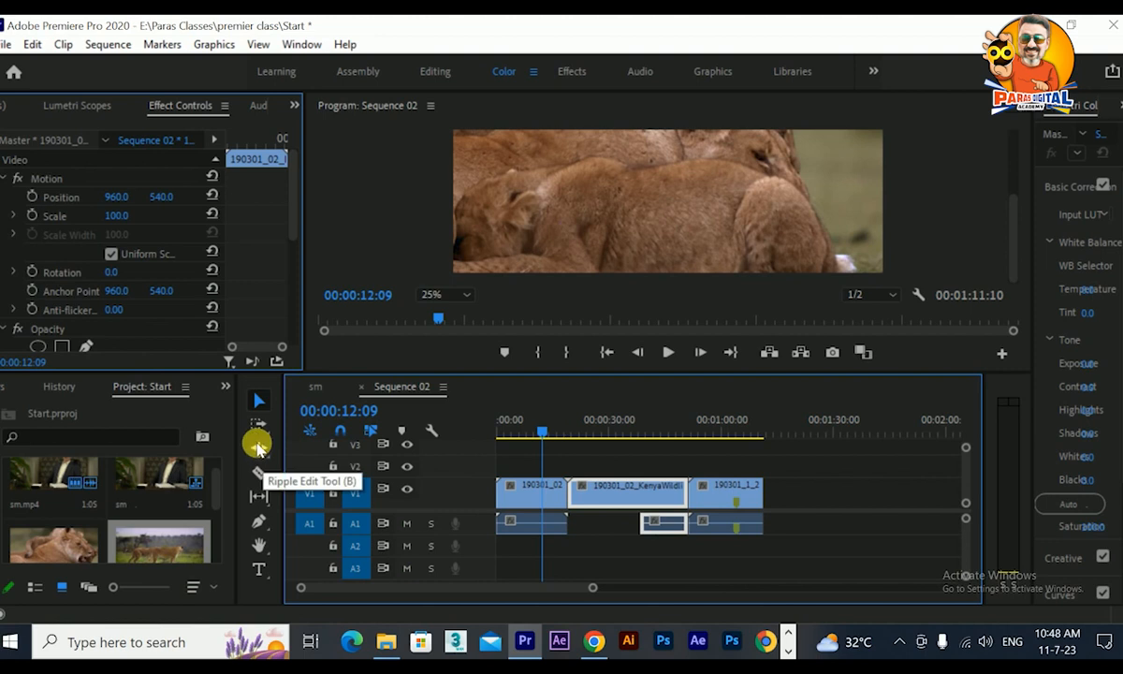
Ripple-trim the first clip's end to 00:00:12:09 and the middle clip's end so the sequence ends at 00:00:56:15
click(259, 447)
click(309, 439)
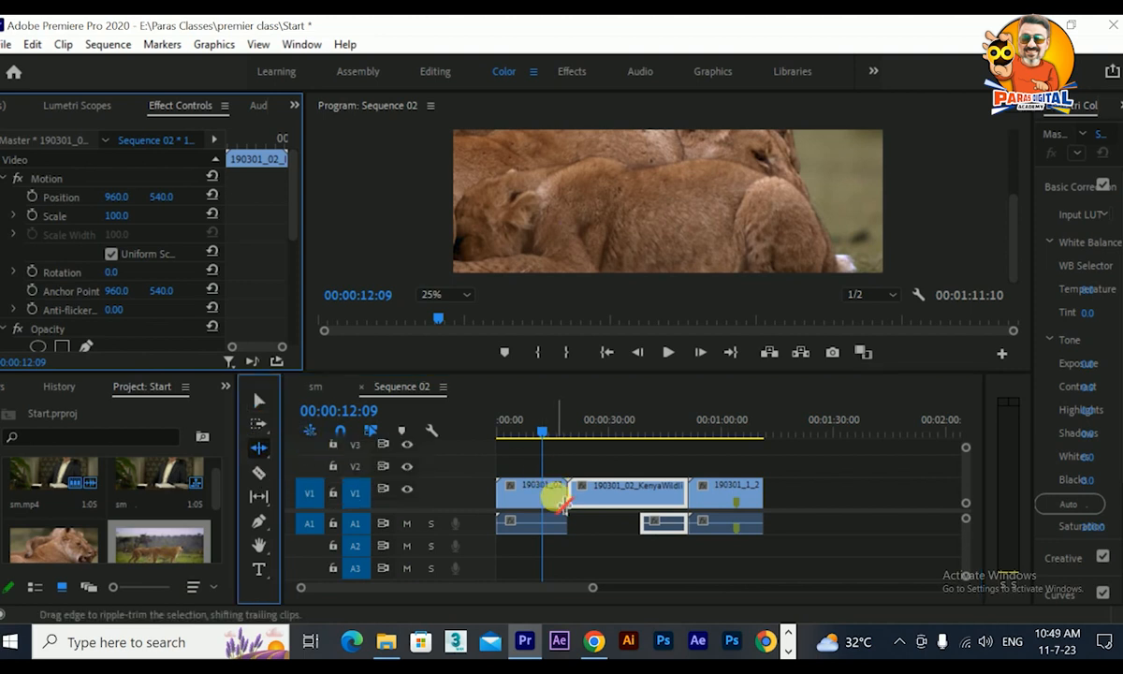
drag(565, 504, 535, 504)
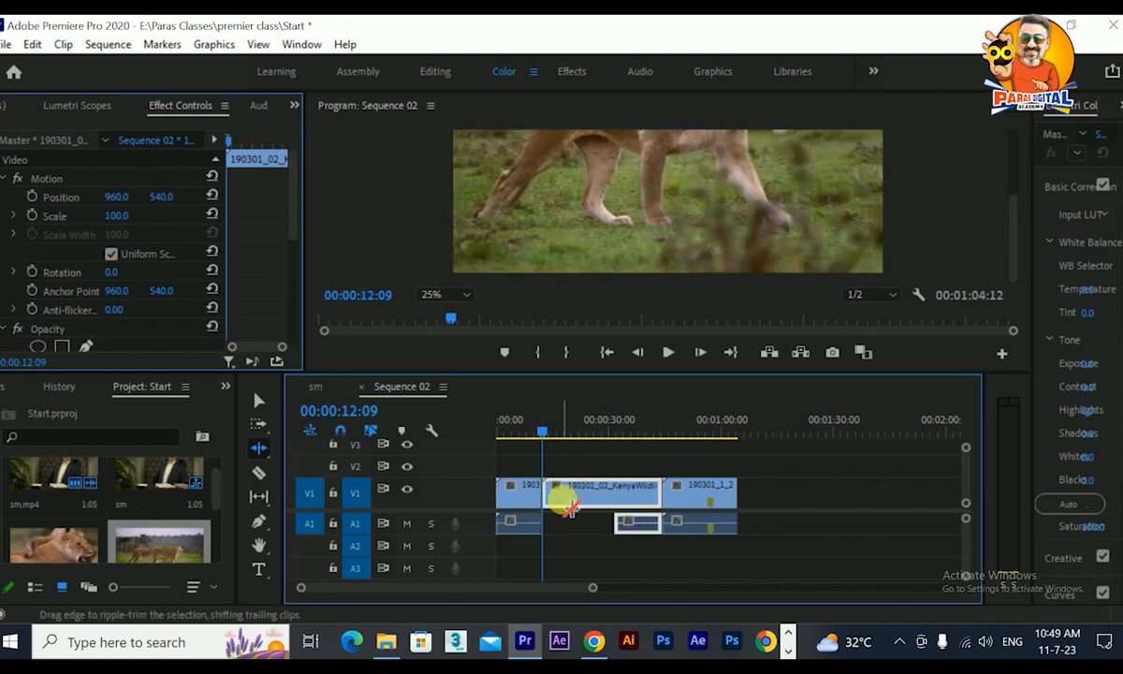
drag(658, 508, 633, 509)
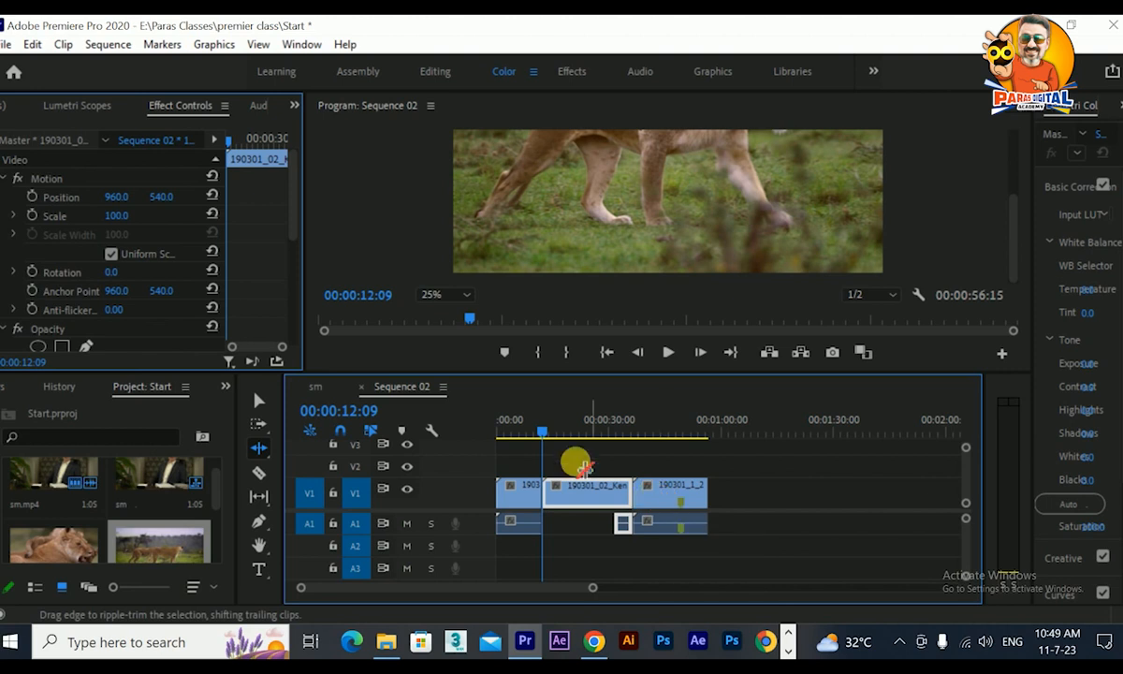
Try trimming the middle clip's end with the Selection tool, undo the trim, and choose the Ripple Edit tool again
click(256, 400)
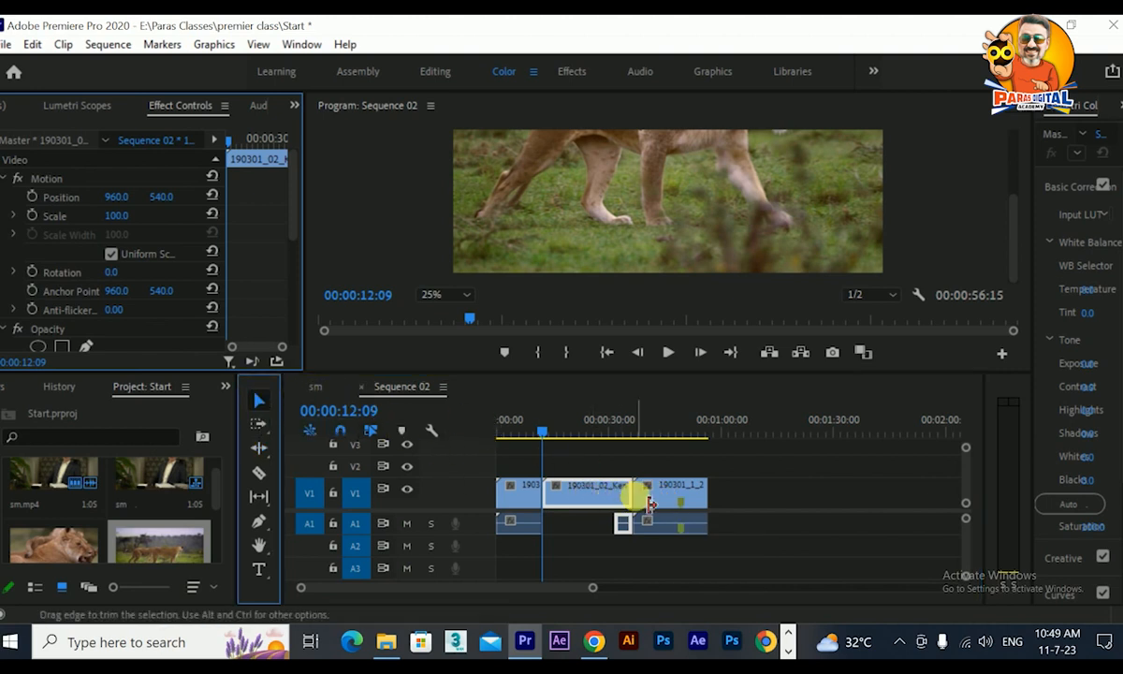
drag(625, 502, 607, 504)
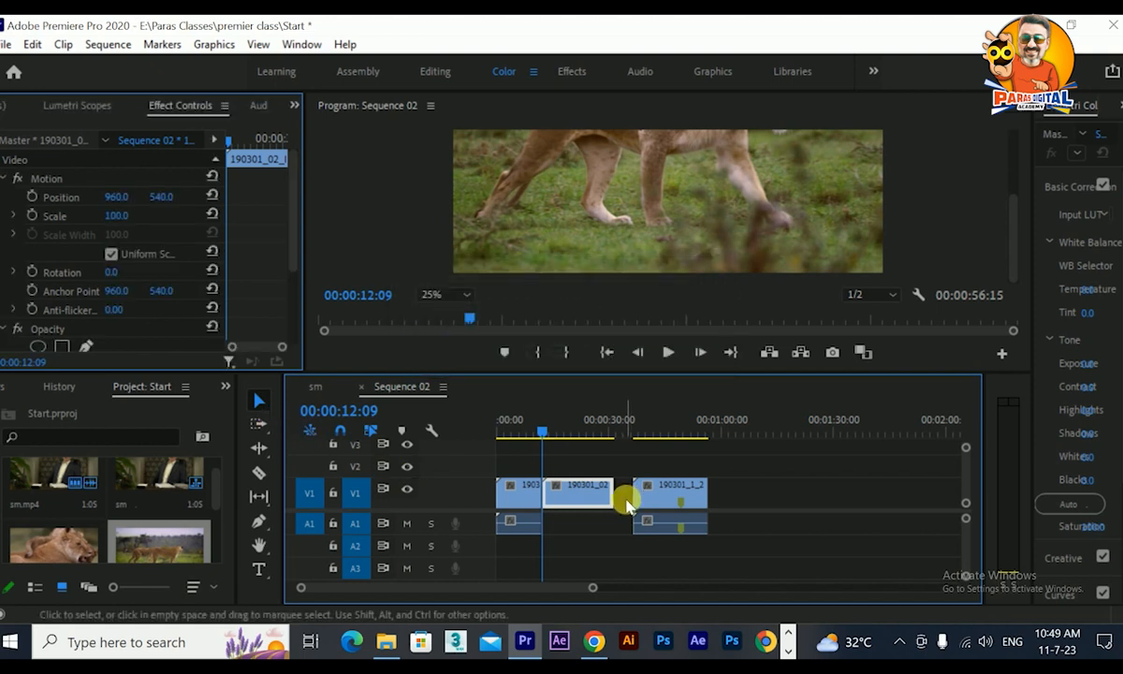
click(259, 447)
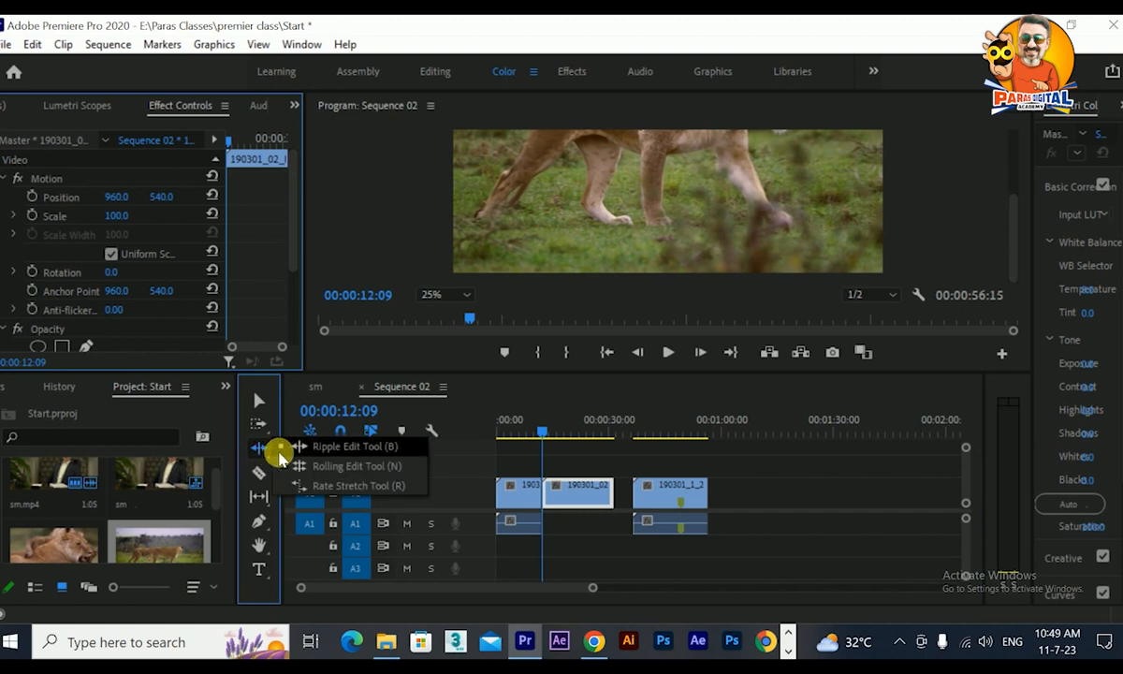
click(318, 449)
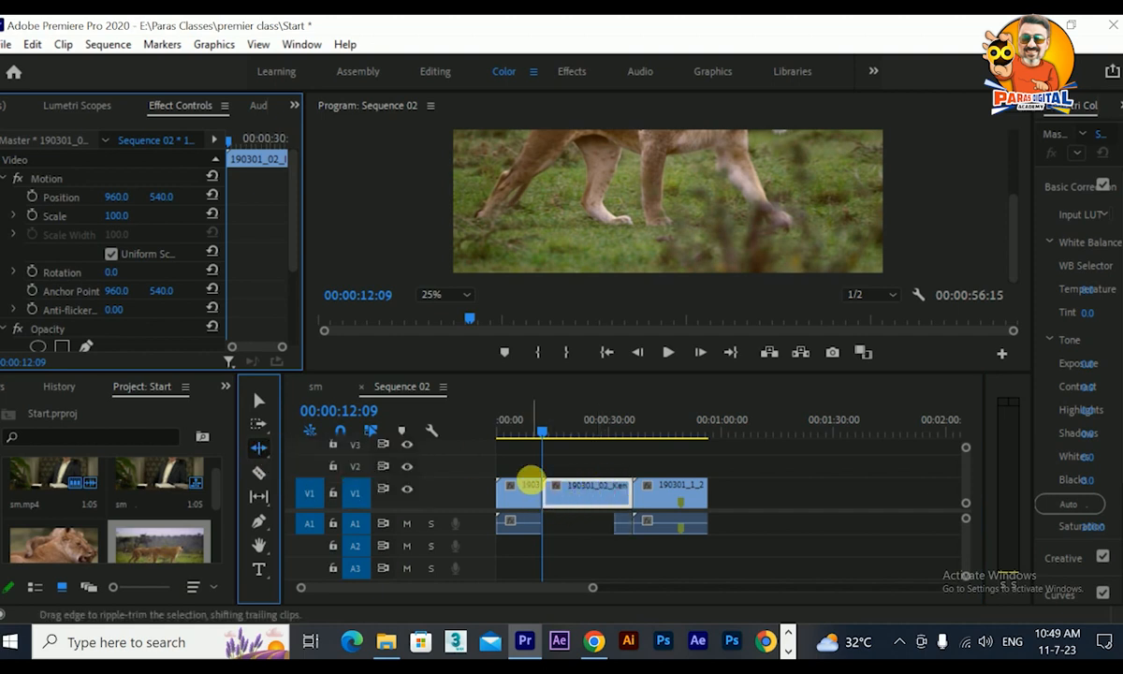
Shorten the middle clip from its start with the Selection tool and close the gap so the sequence ends at 00:00:44:03
click(252, 403)
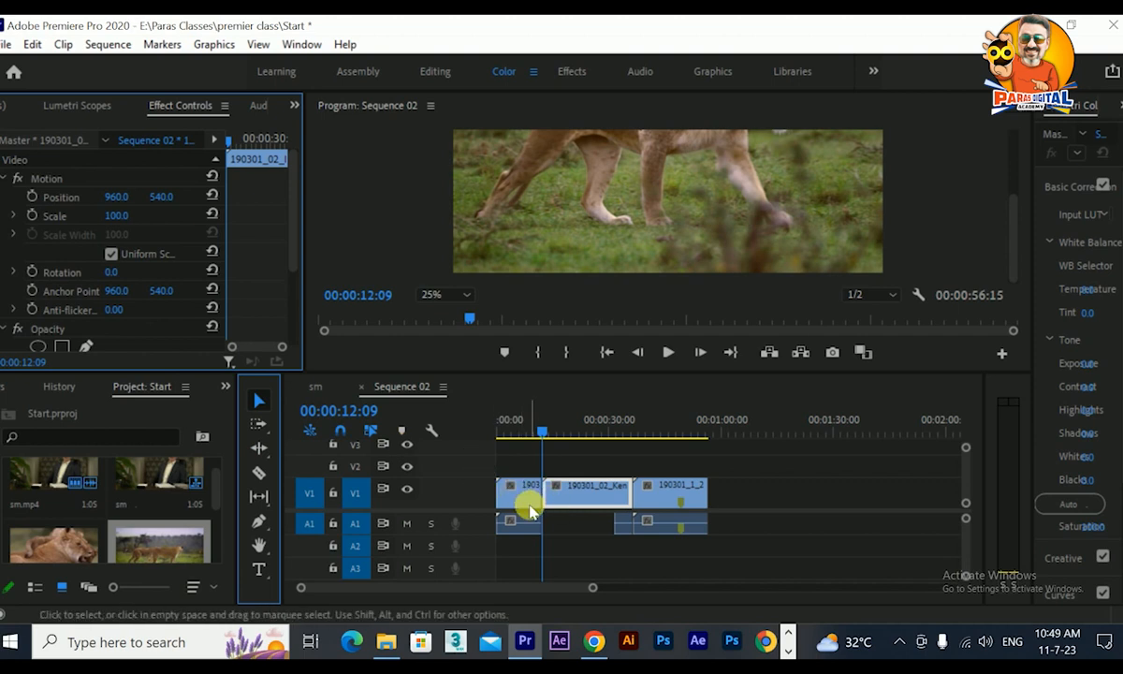
drag(543, 494, 638, 512)
click(622, 509)
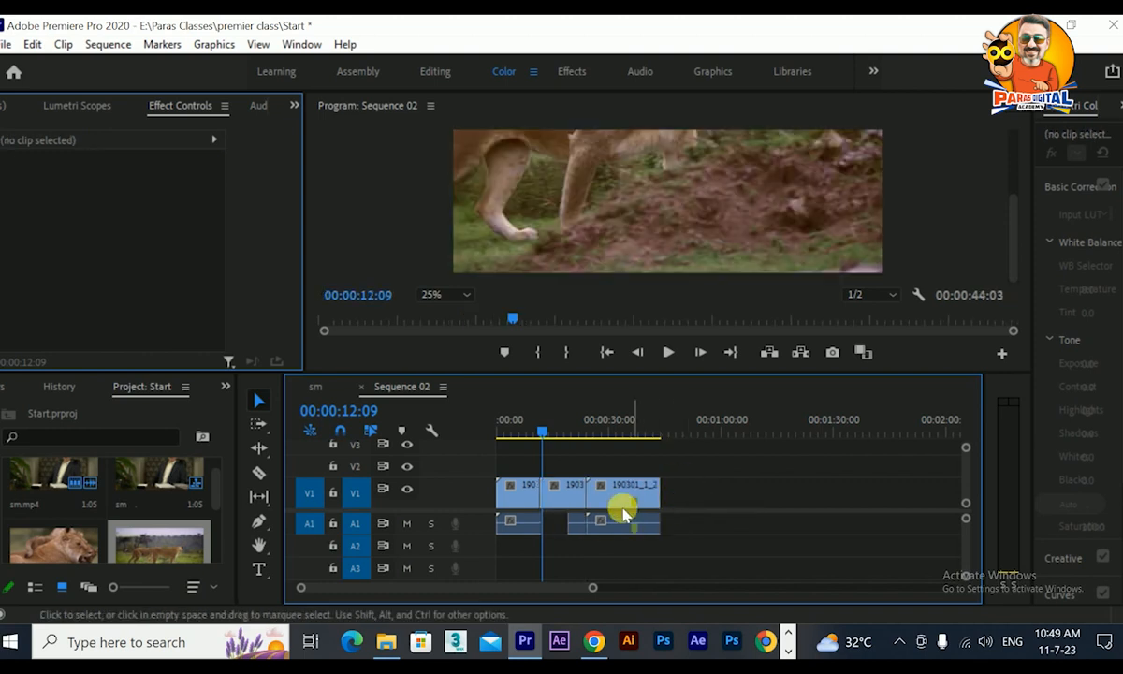
Trim the first clip's end to 00:00:07:04 and extend the middle clip's start back to meet it
click(529, 494)
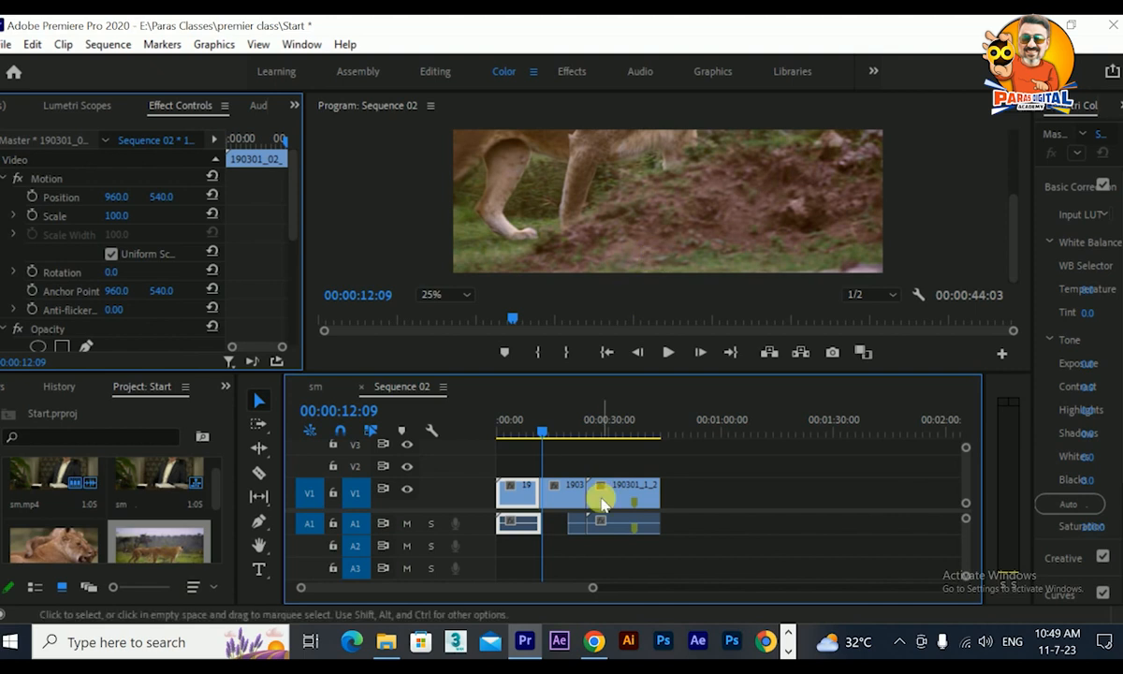
drag(557, 432, 523, 438)
click(529, 491)
drag(545, 497, 520, 494)
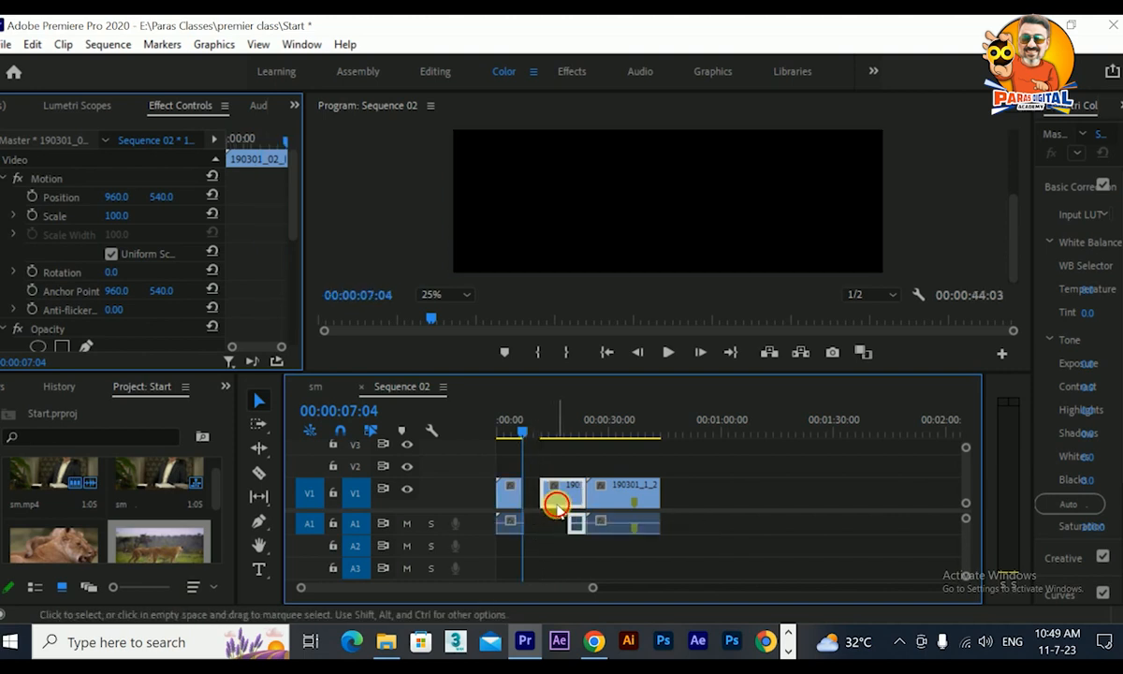
drag(540, 498, 521, 499)
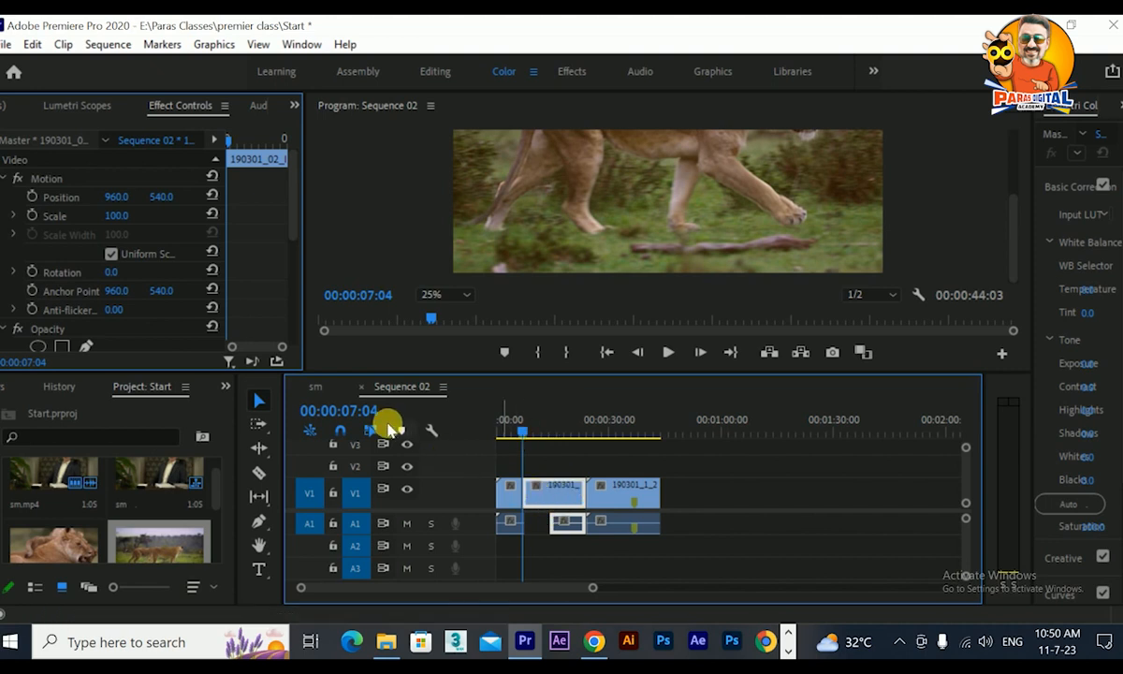
Roll the cut between the first and middle clips earlier and then later with the Rolling Edit tool, lengthening the first clip
click(261, 450)
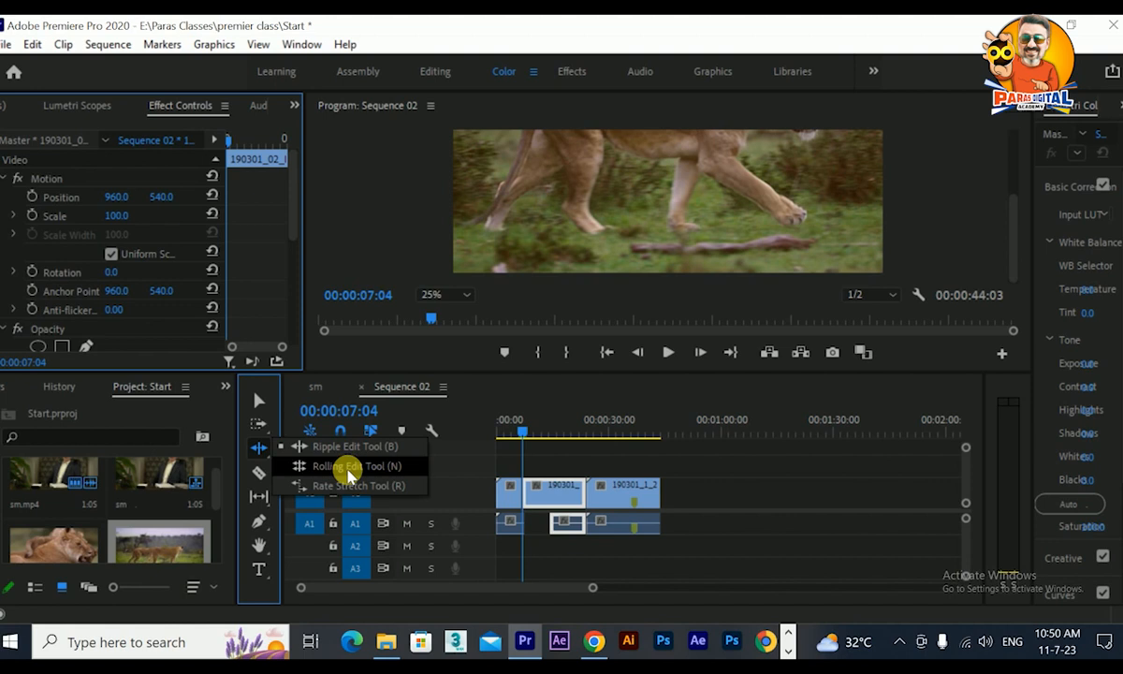
click(350, 466)
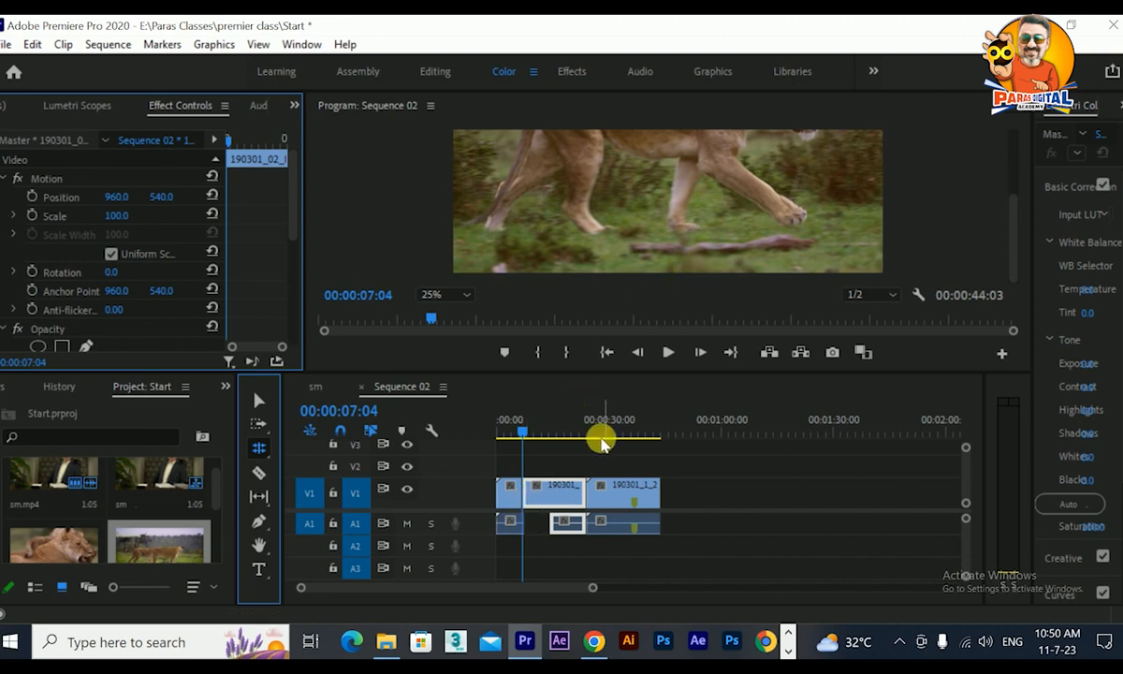
mouse_move(532, 503)
mouse_down()
mouse_move(536, 494)
mouse_move(534, 506)
mouse_move(517, 504)
mouse_up()
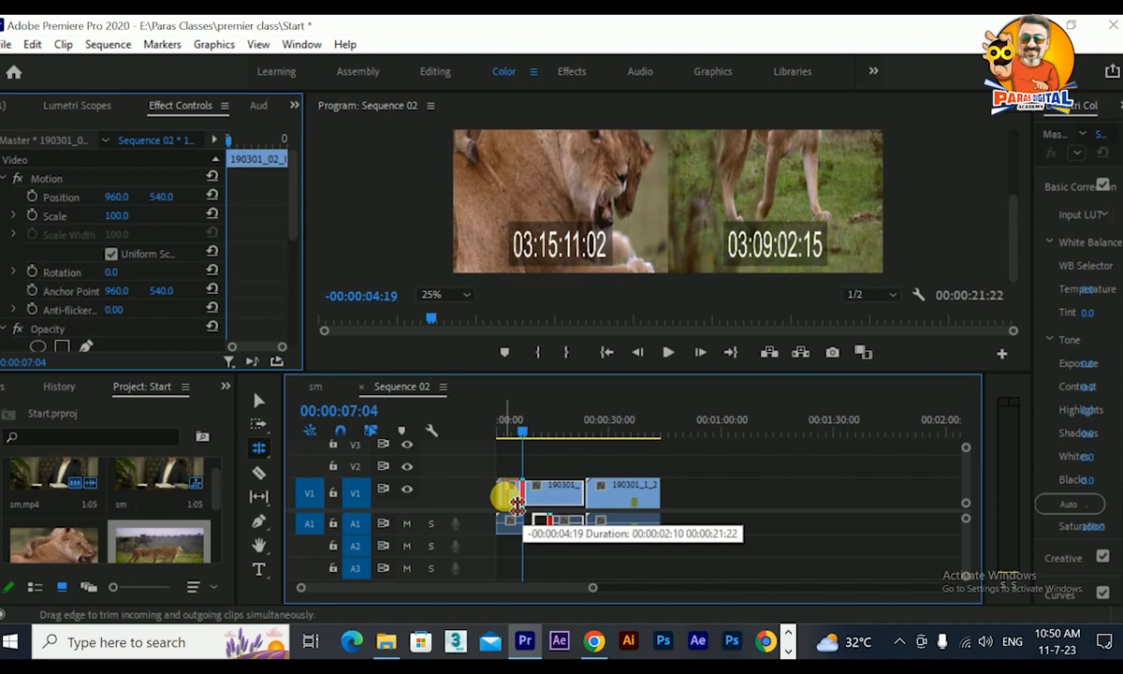
drag(517, 503, 554, 494)
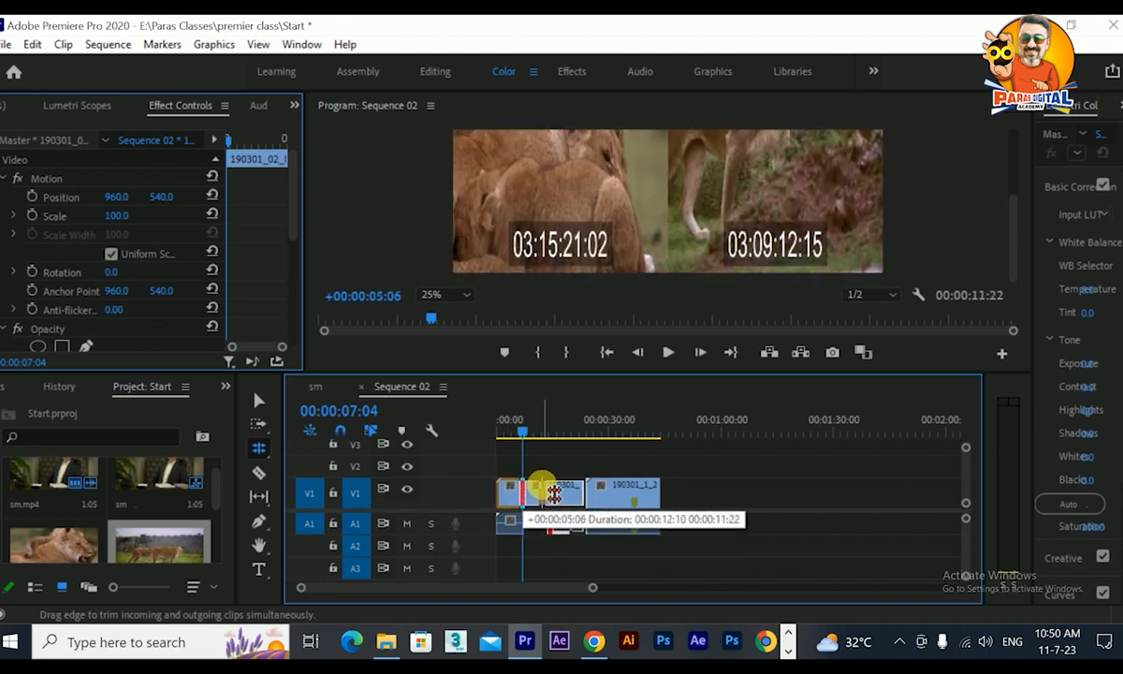
drag(554, 494, 564, 494)
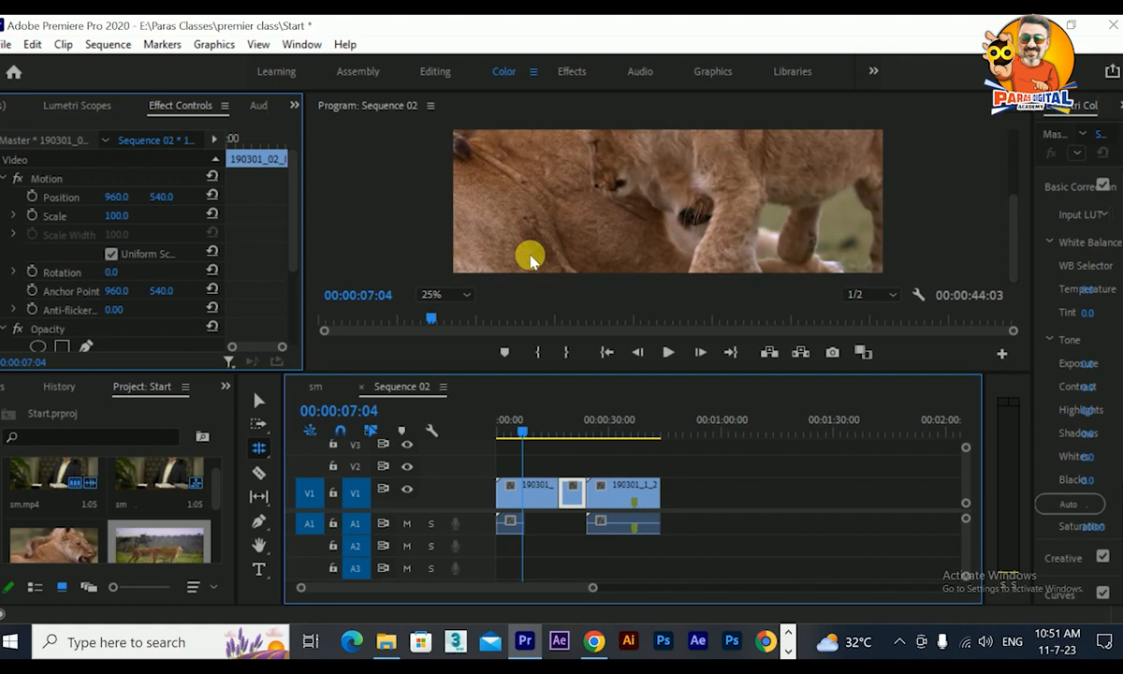
Inspect the three clips around the rolled cut and scrub the first clip to 00:00:12:16
key(v)
click(625, 503)
click(525, 501)
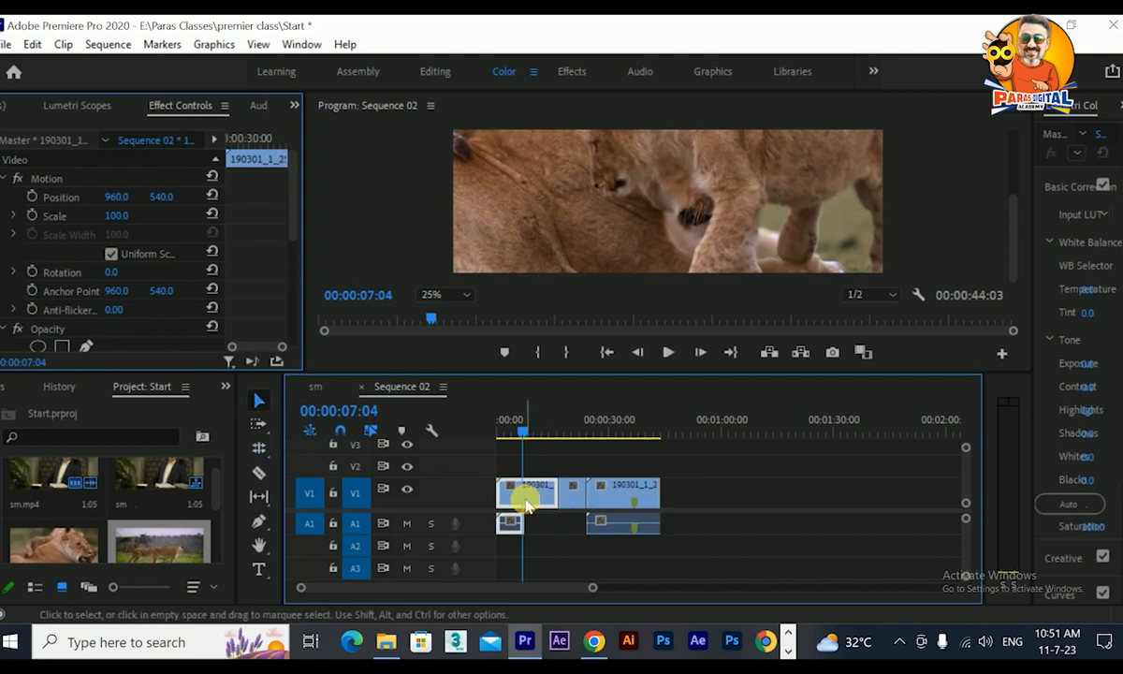
click(582, 499)
click(635, 503)
click(541, 500)
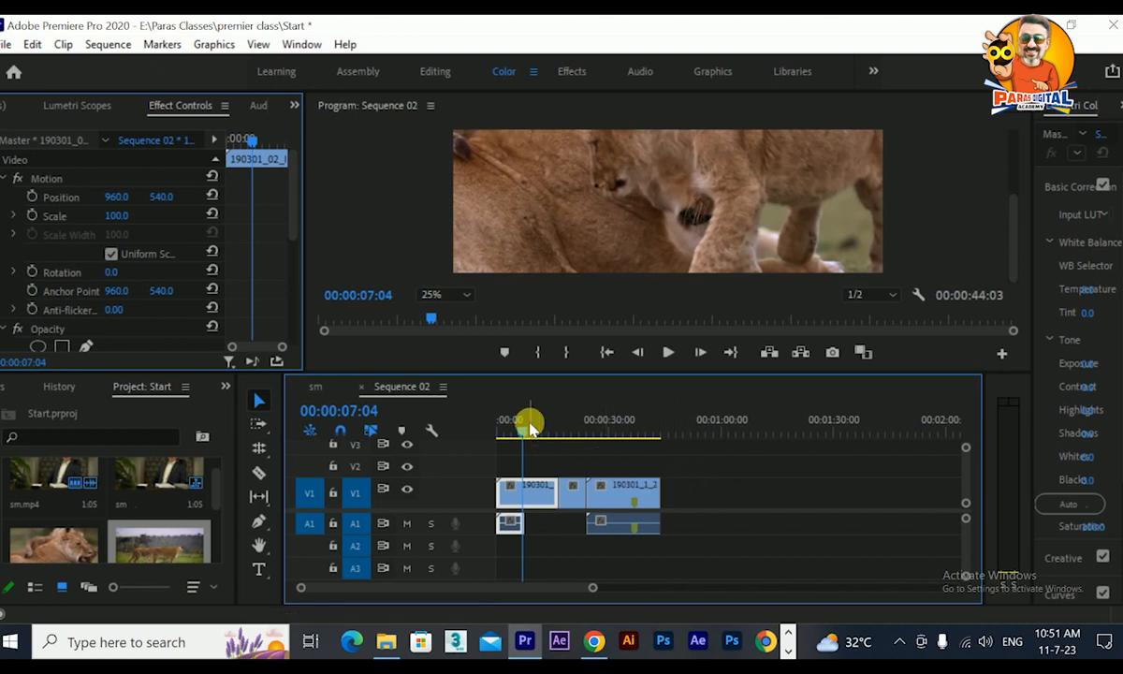
drag(527, 427, 545, 449)
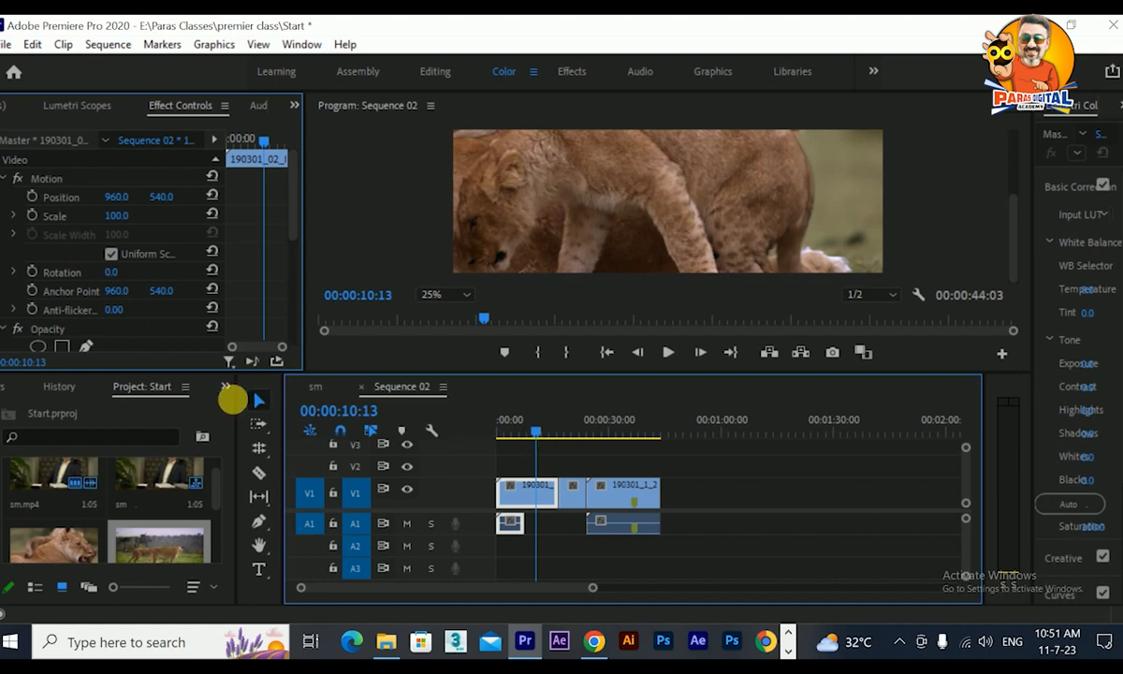
click(255, 447)
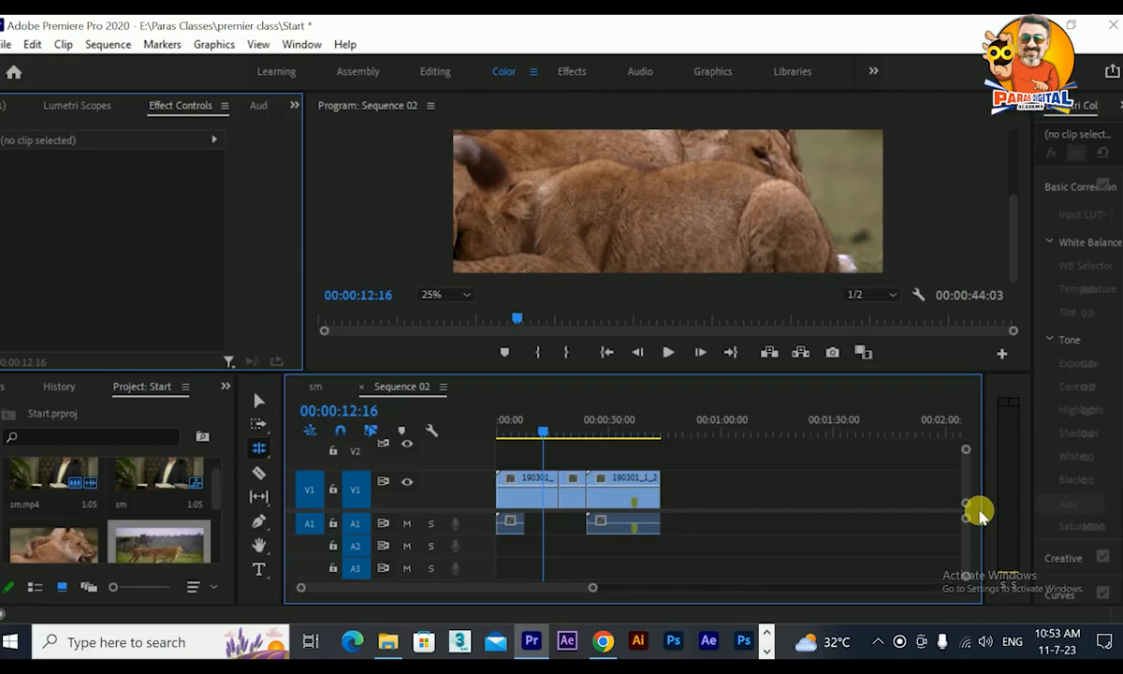
click(516, 494)
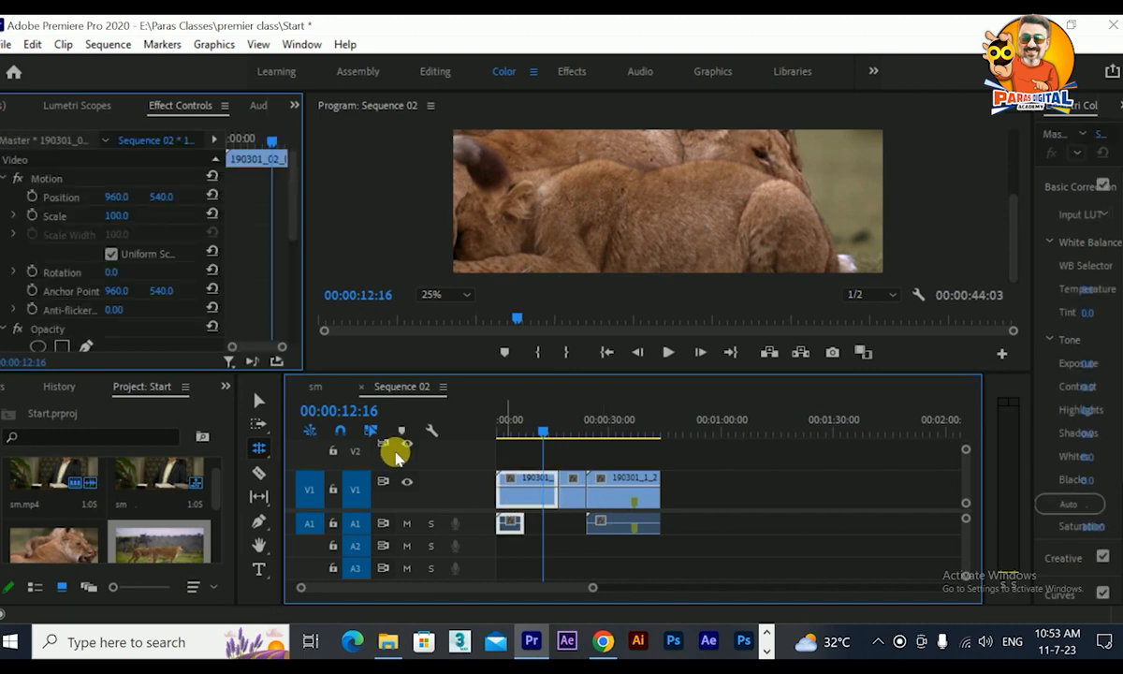
Unlink the 190301_1_25_11 clip's video and audio and delete its audio from track A1
click(259, 401)
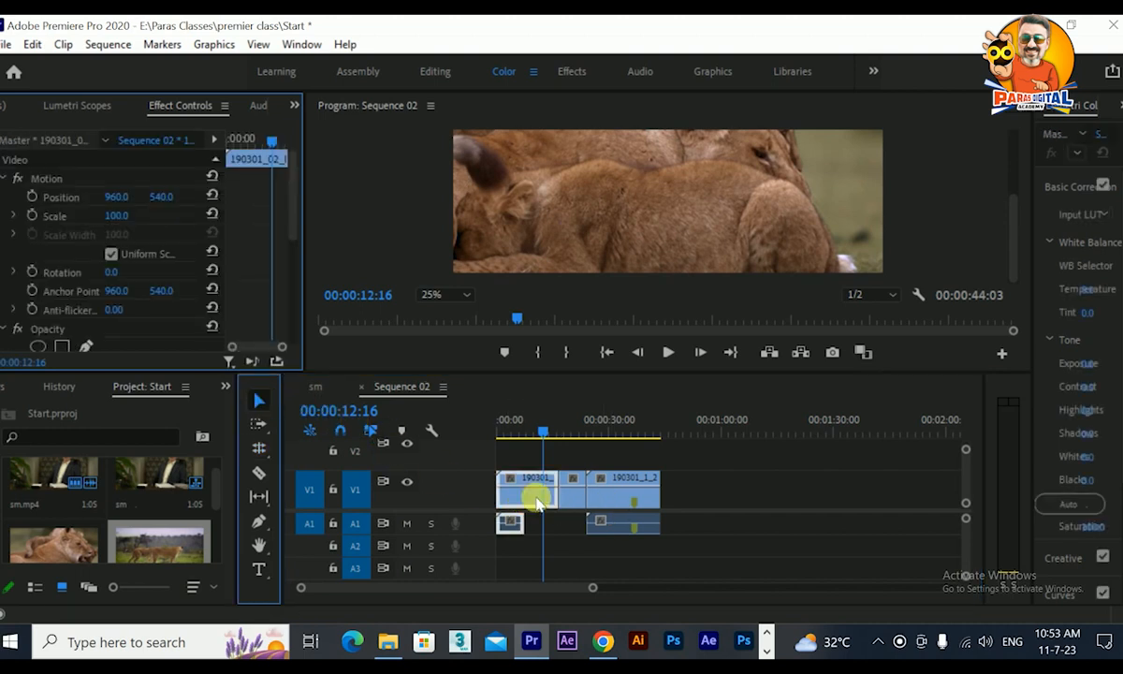
click(625, 494)
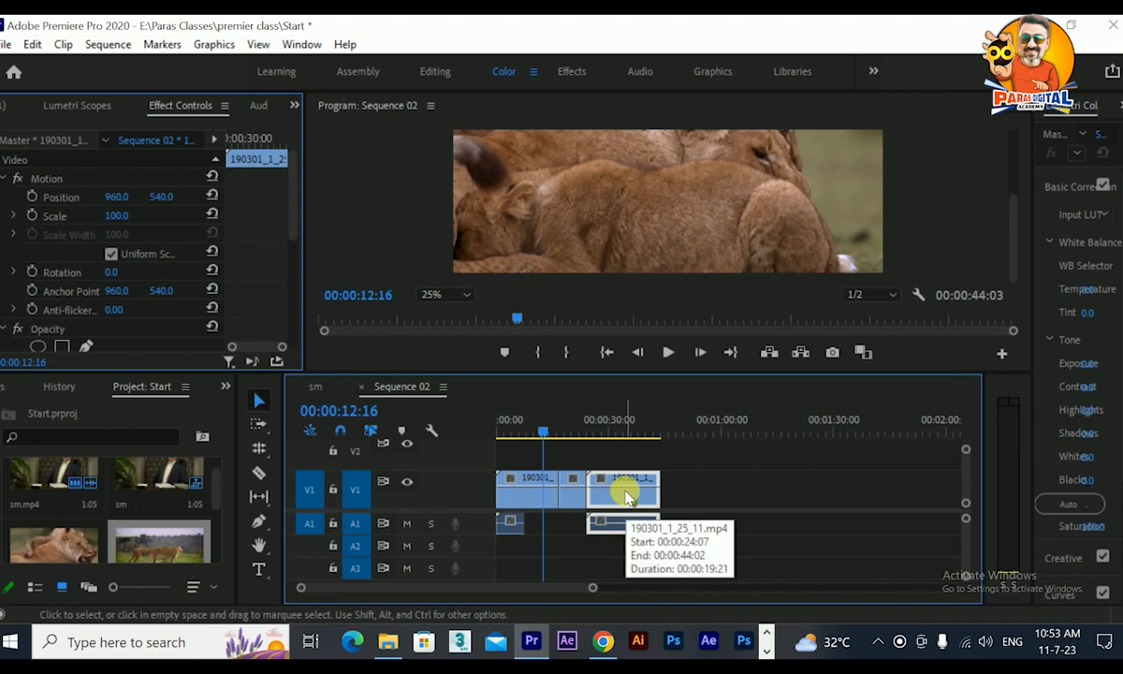
right_click(625, 495)
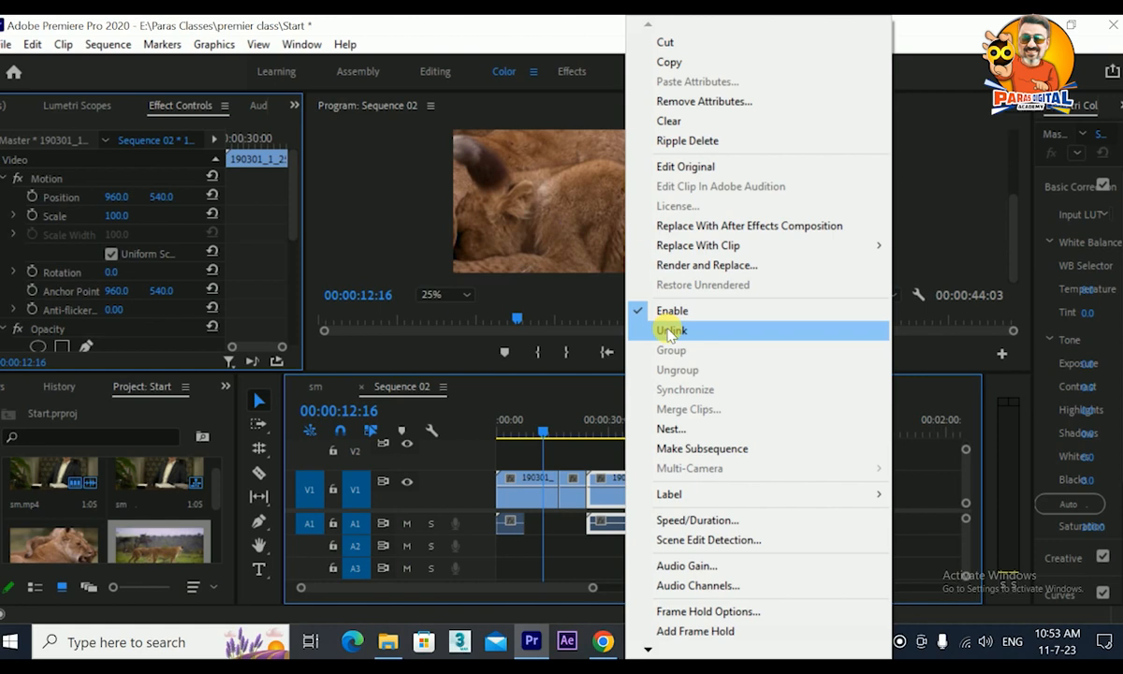
click(672, 331)
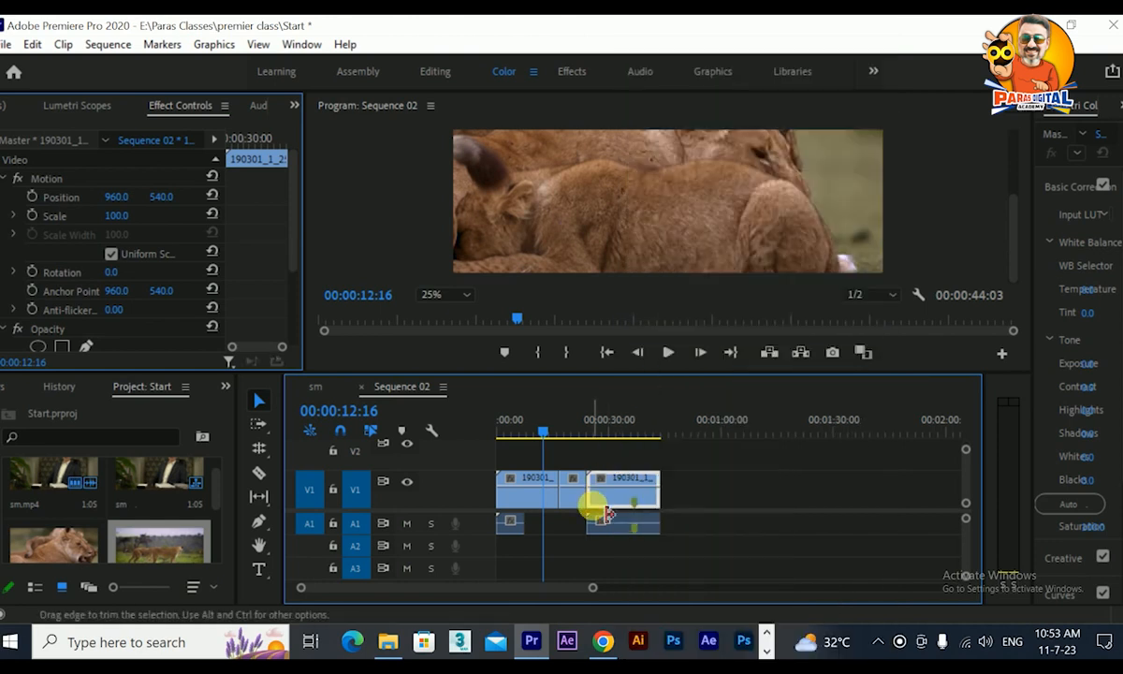
click(627, 534)
click(628, 517)
click(629, 503)
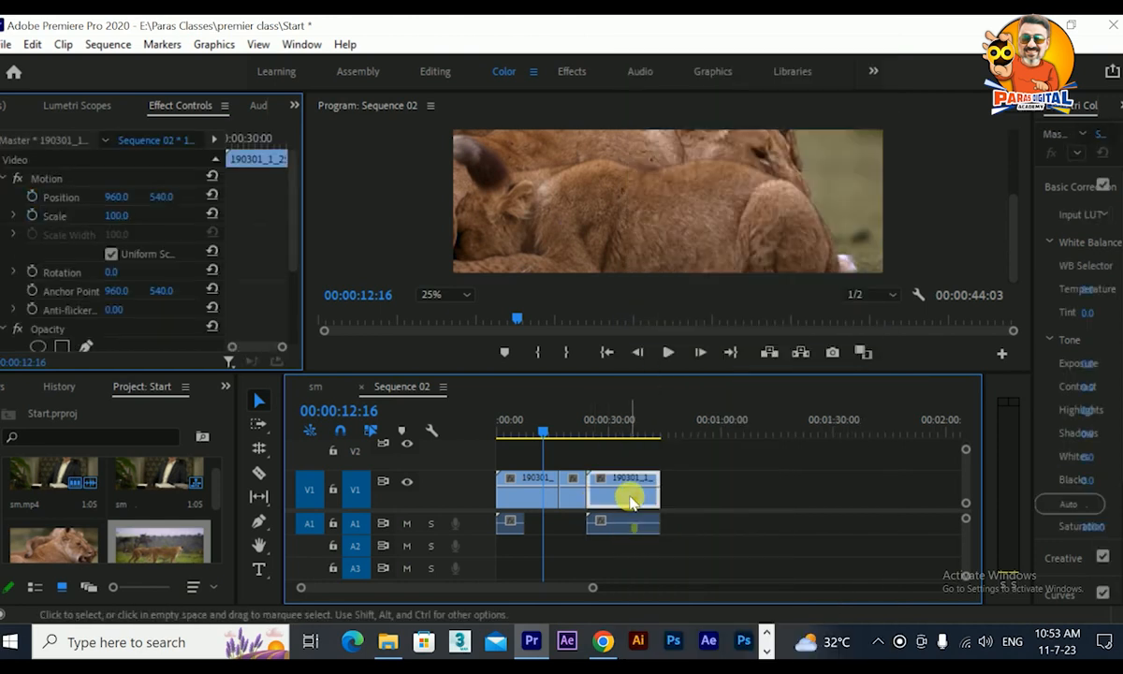
click(630, 527)
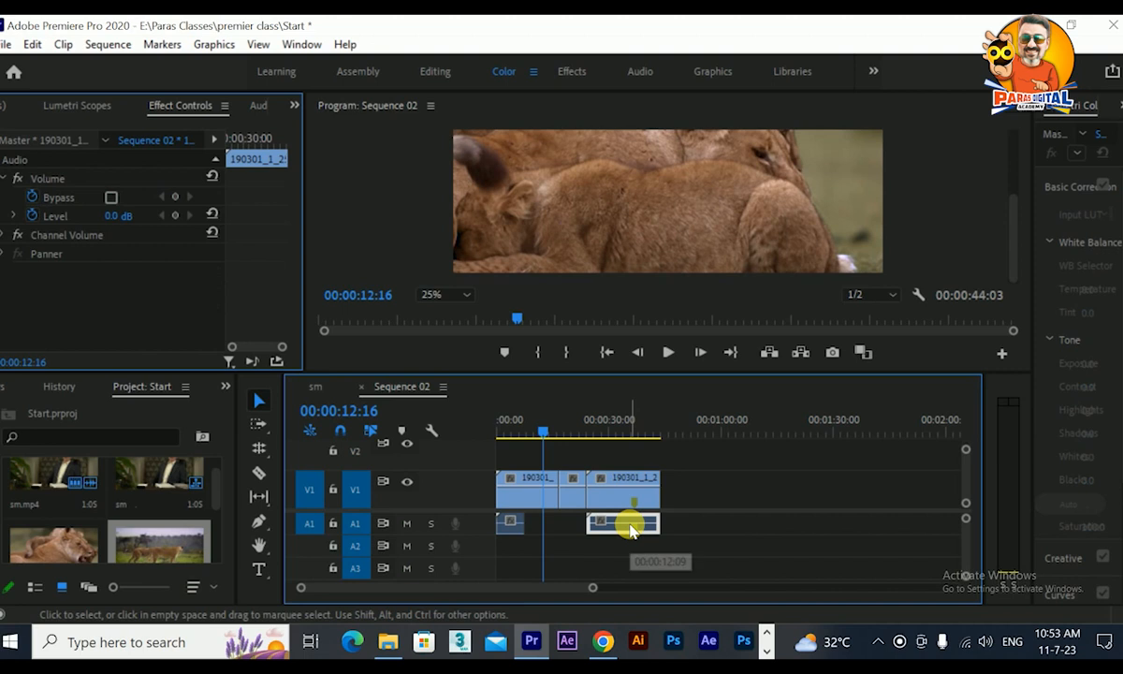
key(Delete)
Try deleting the first clip's audio while it is still linked to its video, and undo the deletion
click(512, 527)
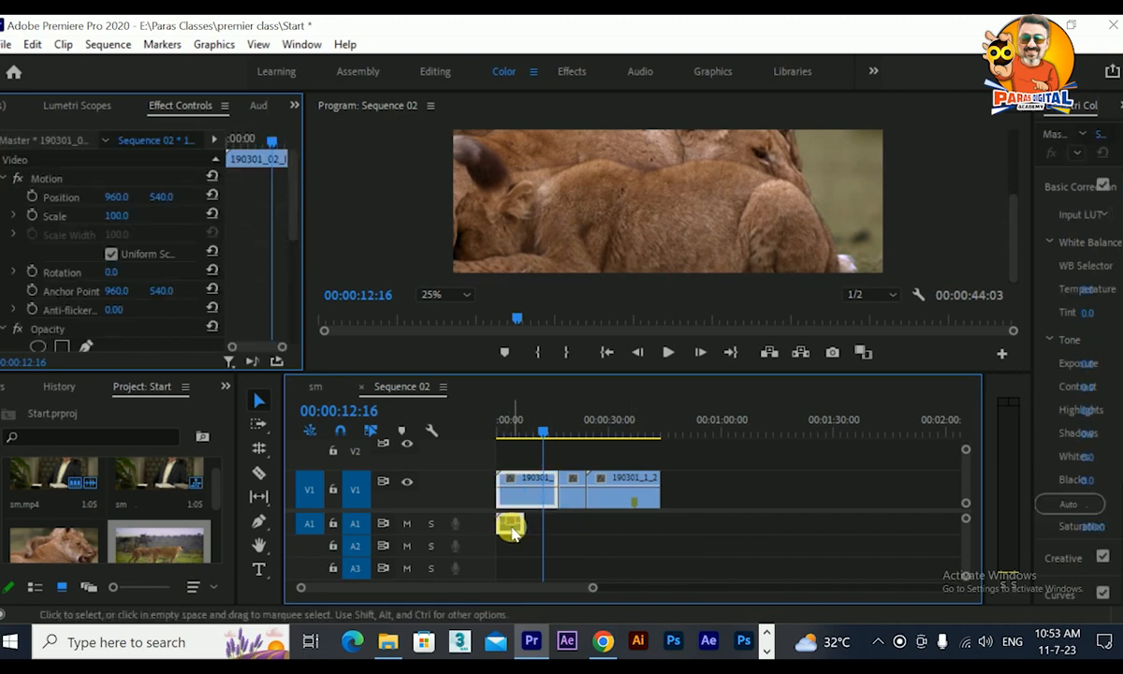
key(Delete)
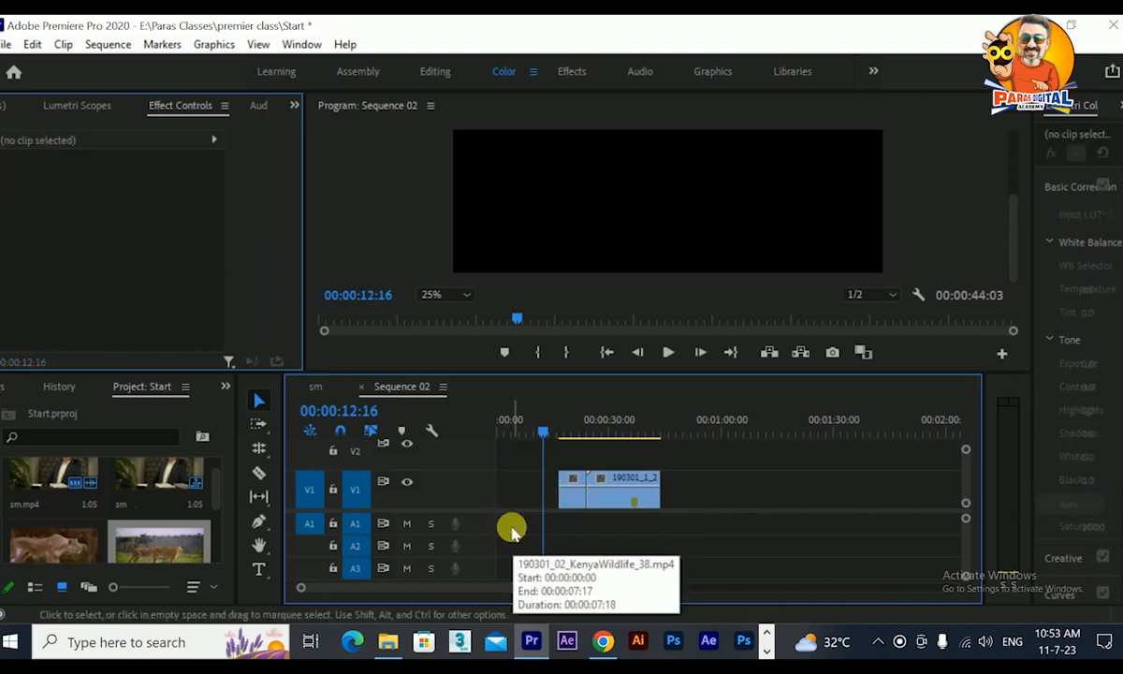
key(ctrl+z)
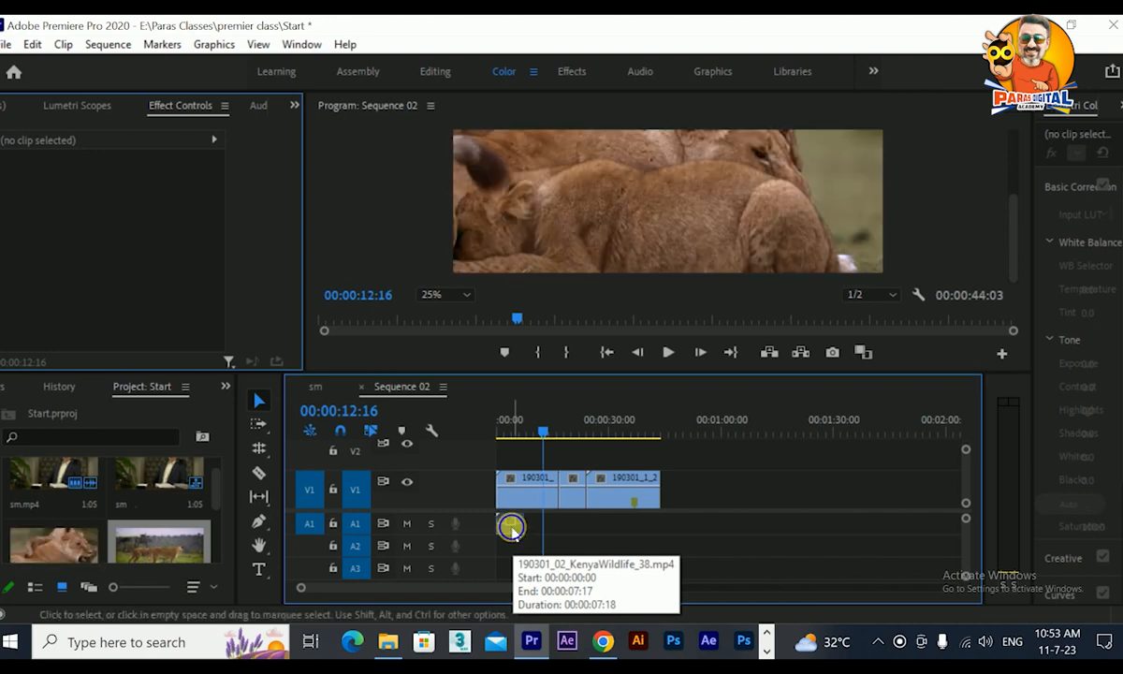
Unlink the first clip, KenyaWildlife_38, and delete only its audio from track A1
right_click(512, 527)
click(561, 329)
click(567, 492)
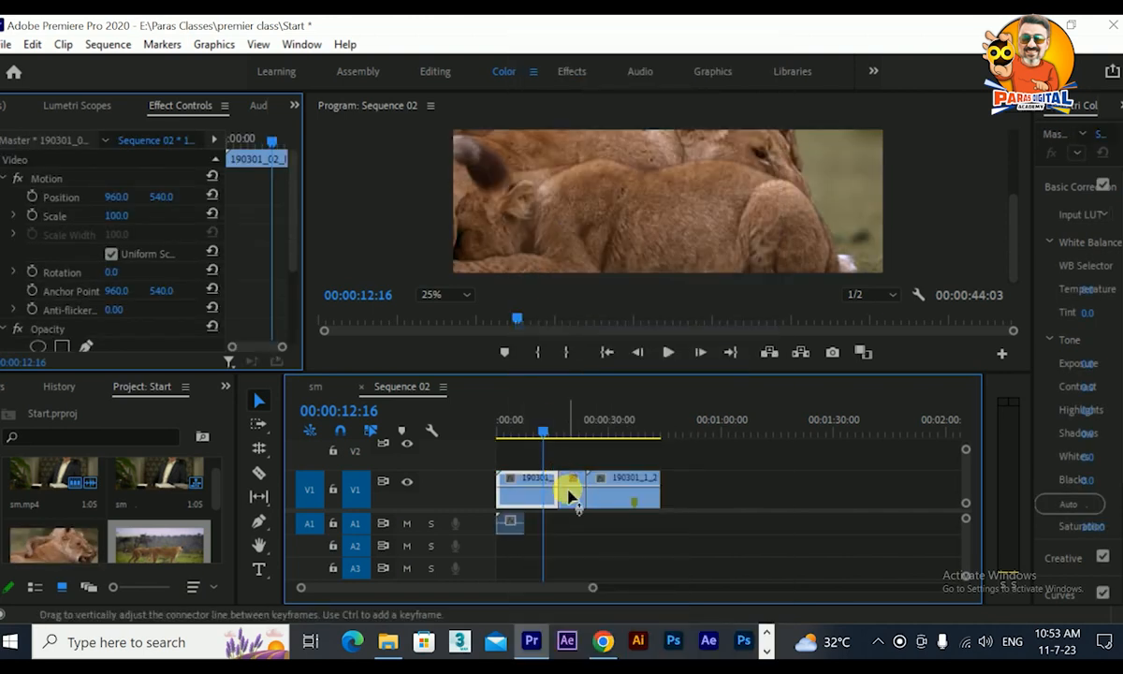
click(514, 526)
key(Delete)
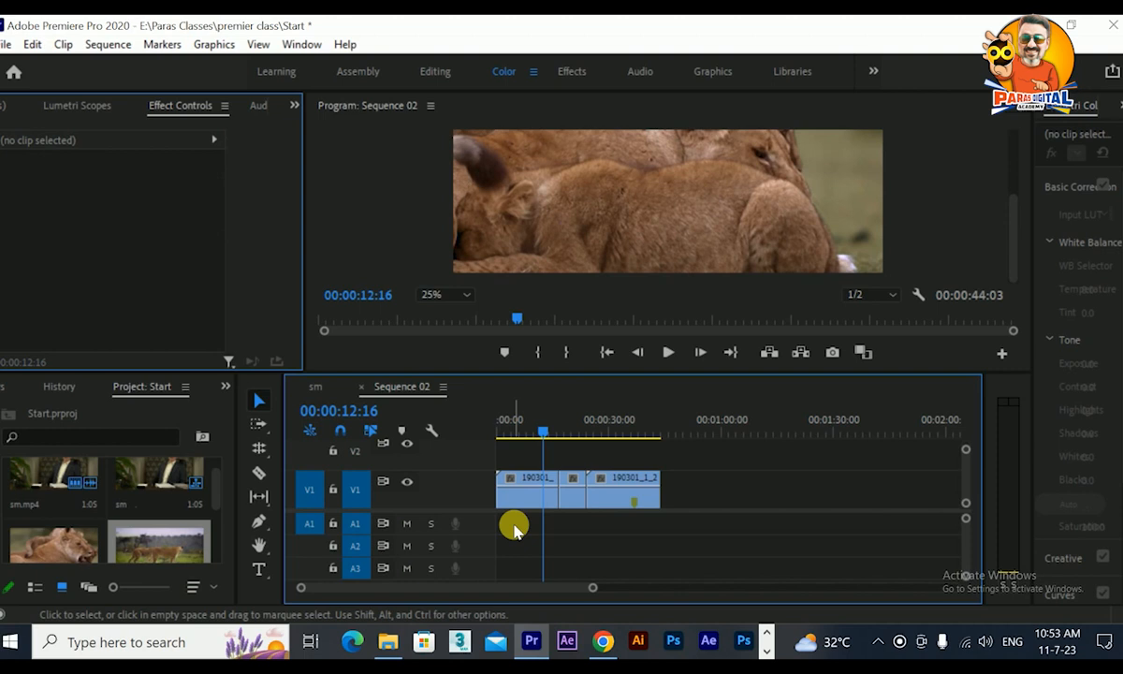
Add the mixkit audio file from the premier class audio folder to the start of track A1 and scrub to 00:00:04:19
click(390, 642)
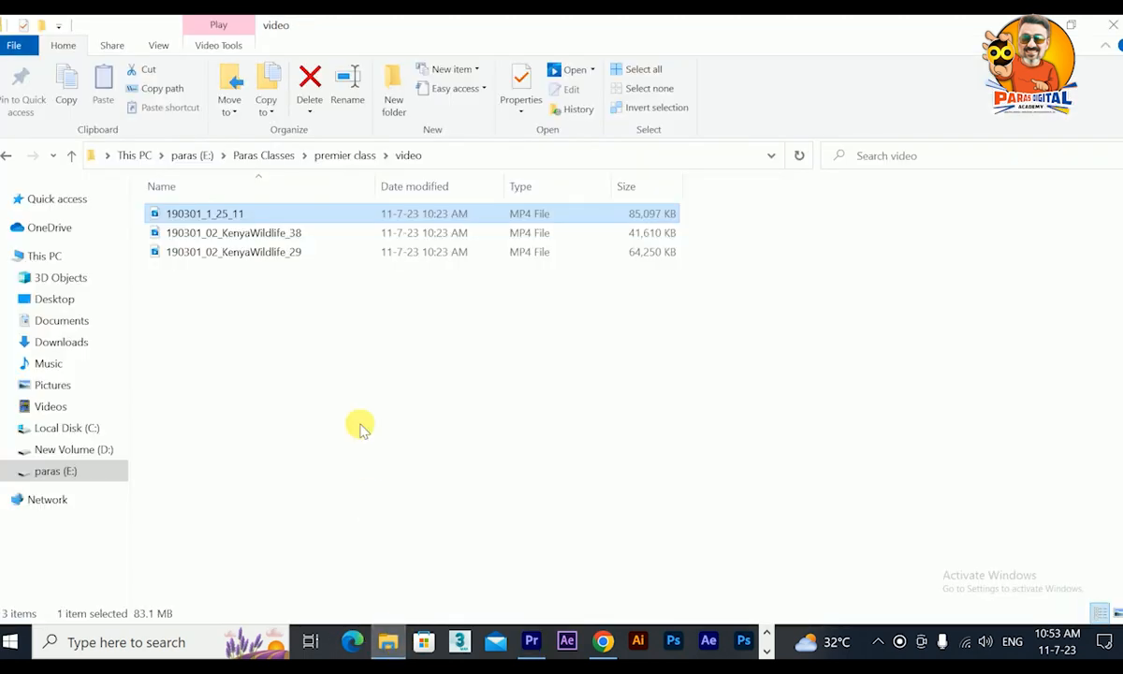
click(358, 154)
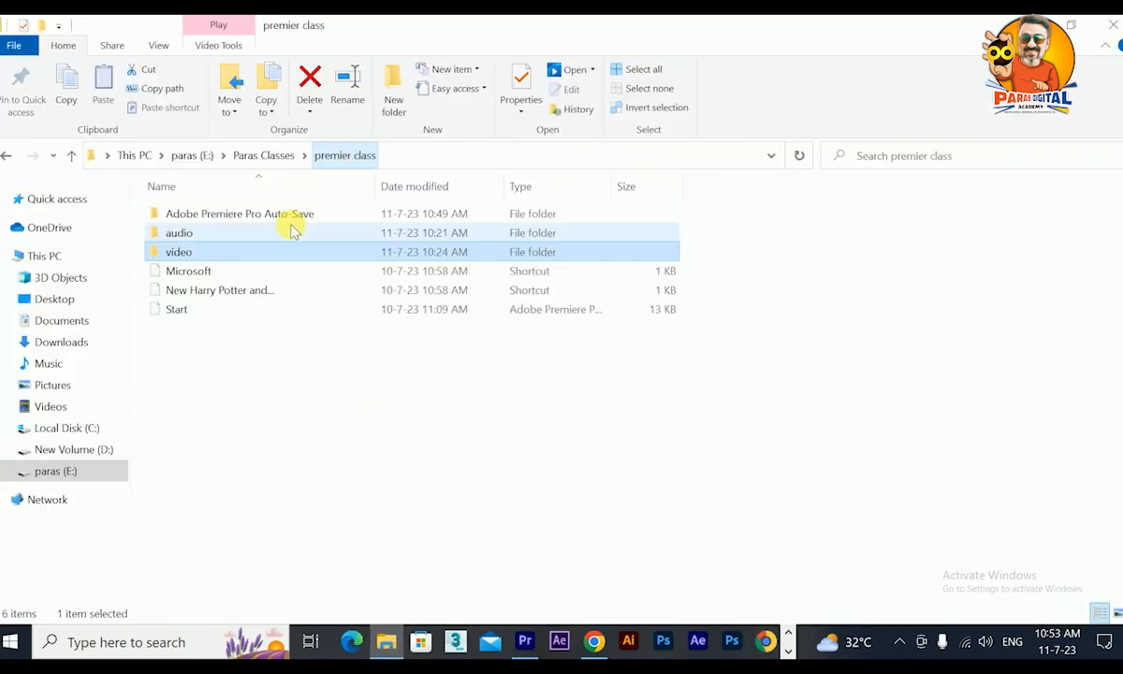
click(225, 235)
double_click(225, 234)
drag(211, 270, 511, 528)
drag(506, 433, 512, 440)
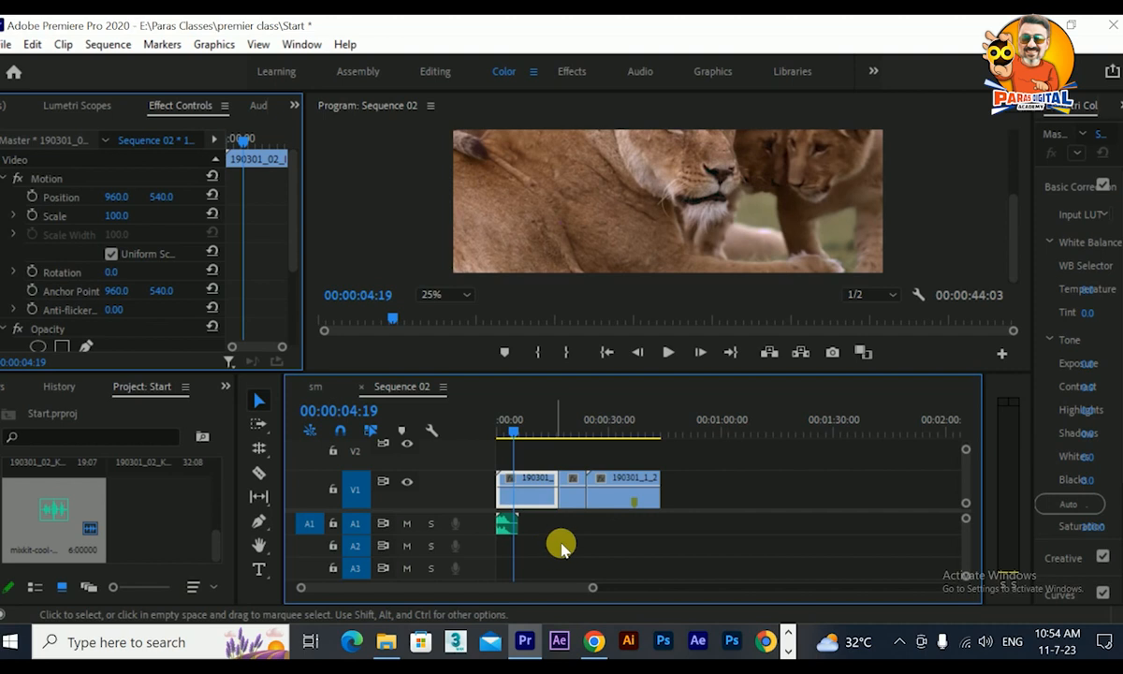
Open the media export settings for Sequence 02, choose the Mobile Device 480p SD Wide preset, and check the output file's save location without changing it
click(7, 44)
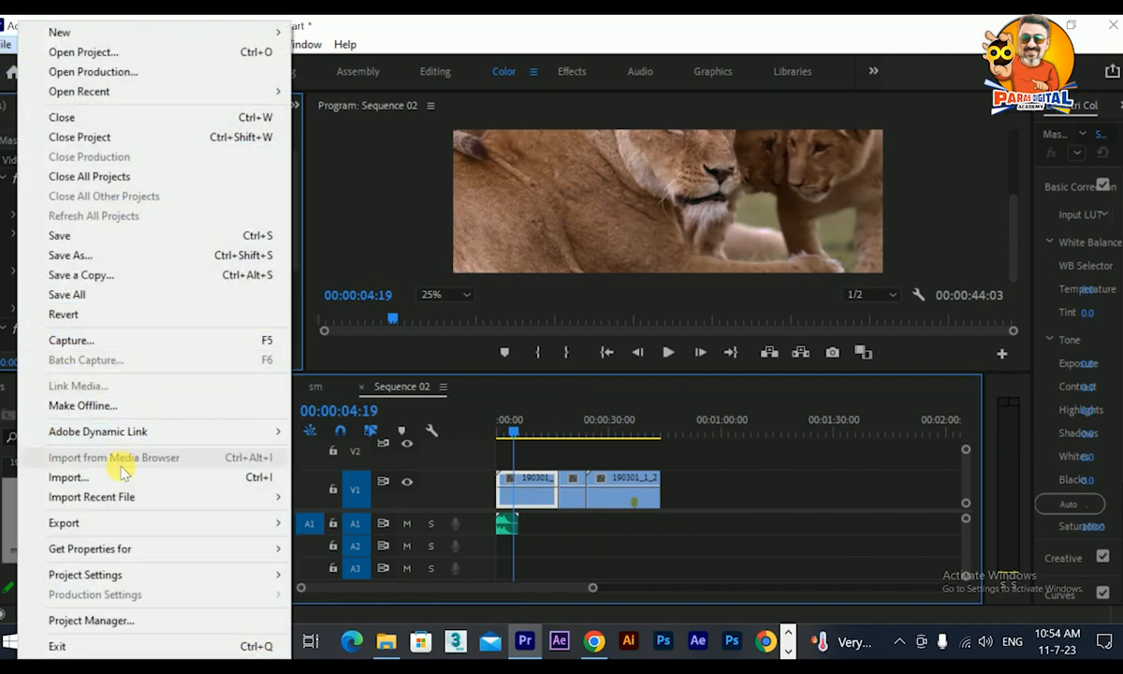
mouse_move(122, 523)
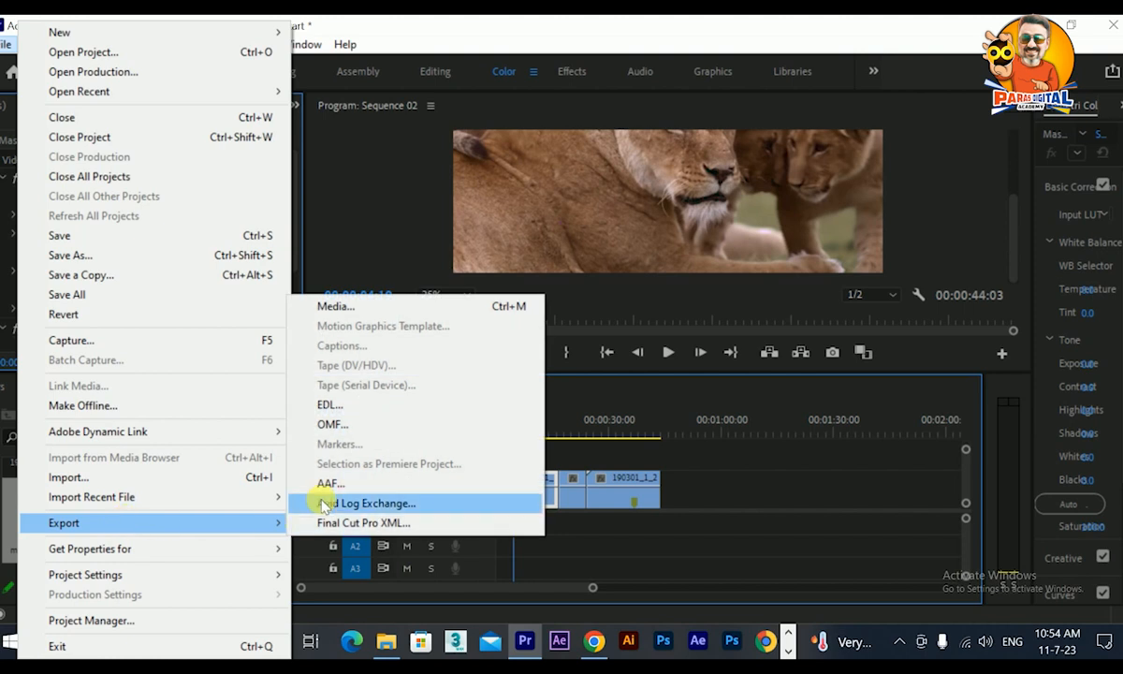
click(326, 306)
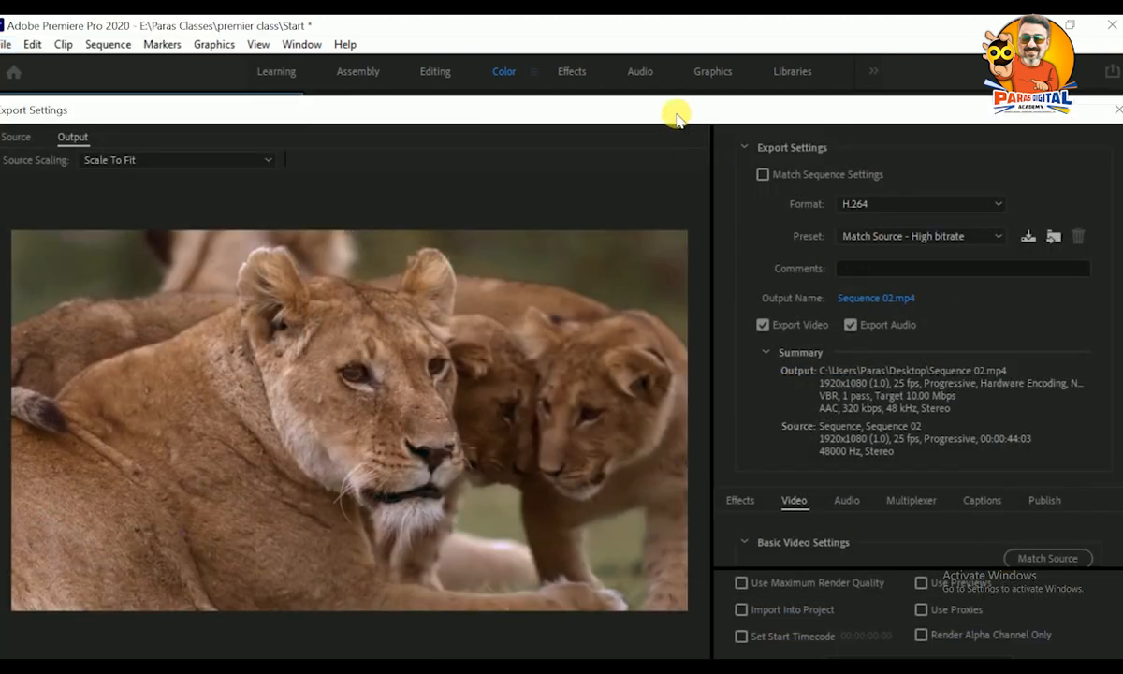
drag(675, 115, 609, 30)
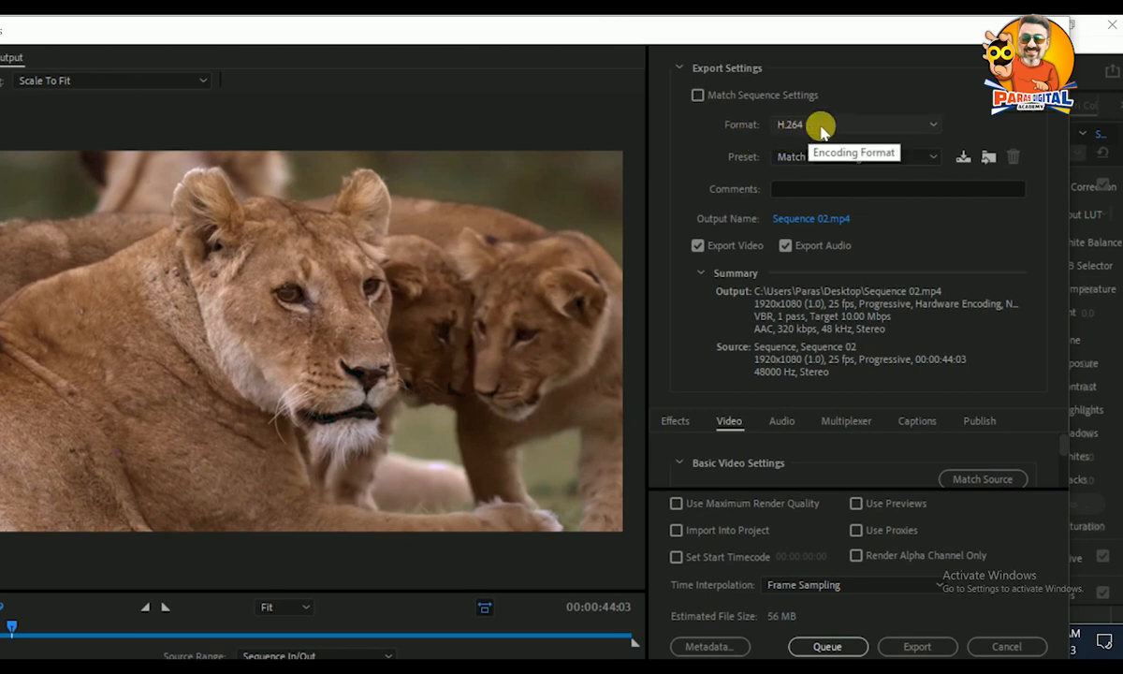
click(817, 156)
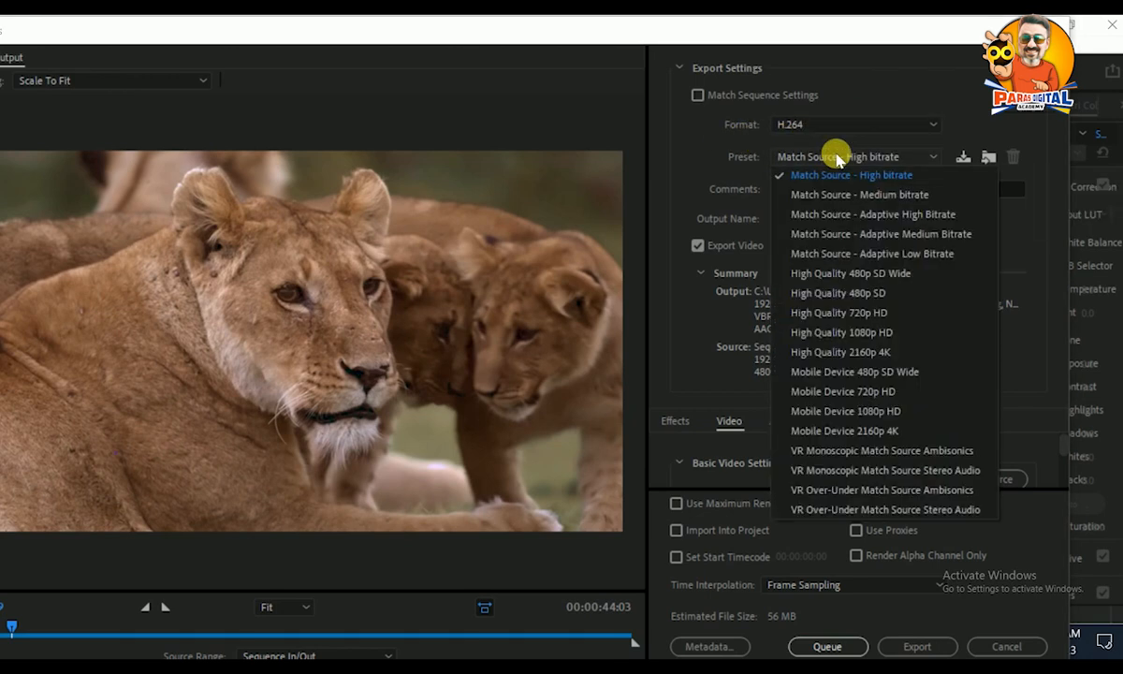
click(894, 374)
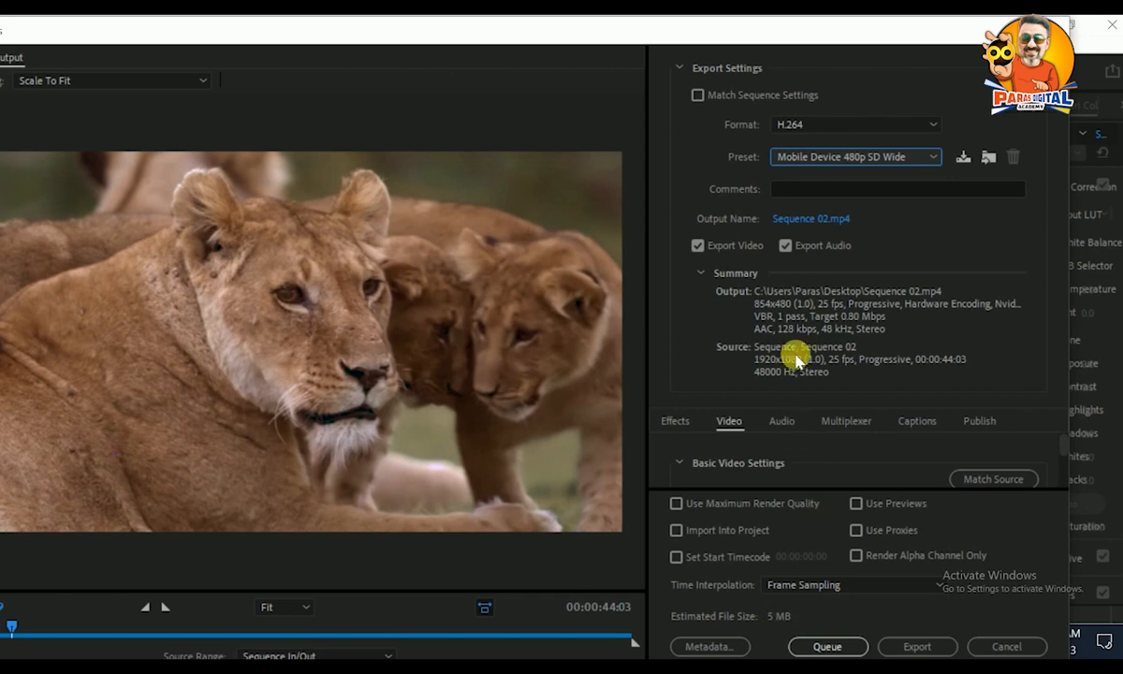
click(811, 219)
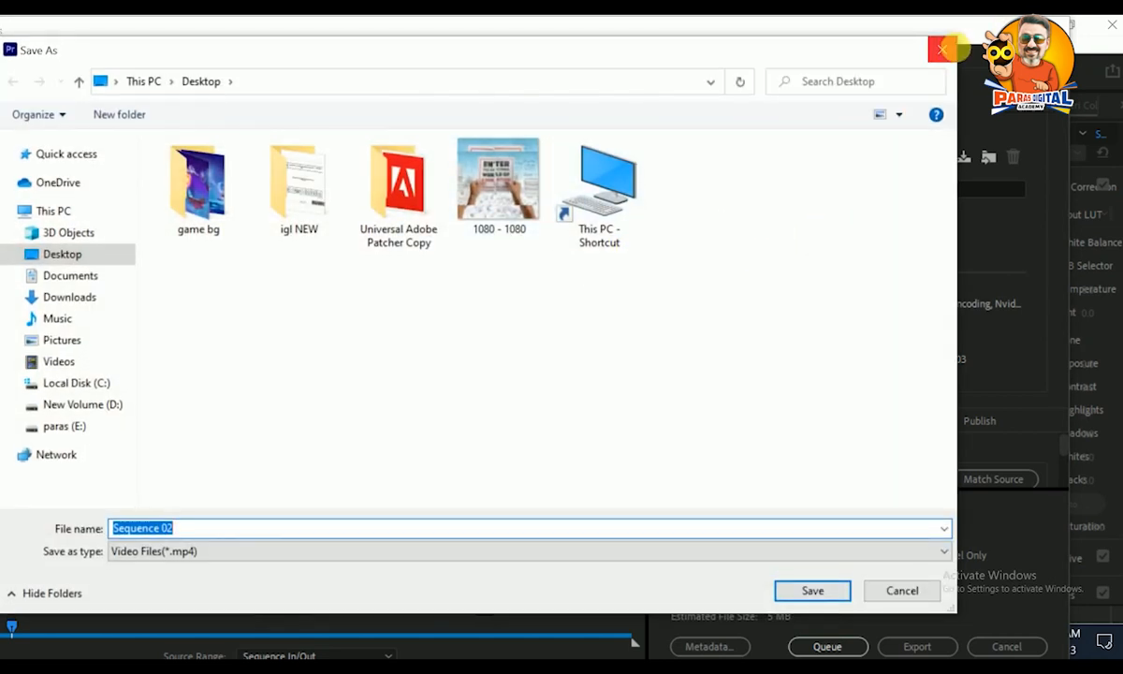
click(942, 53)
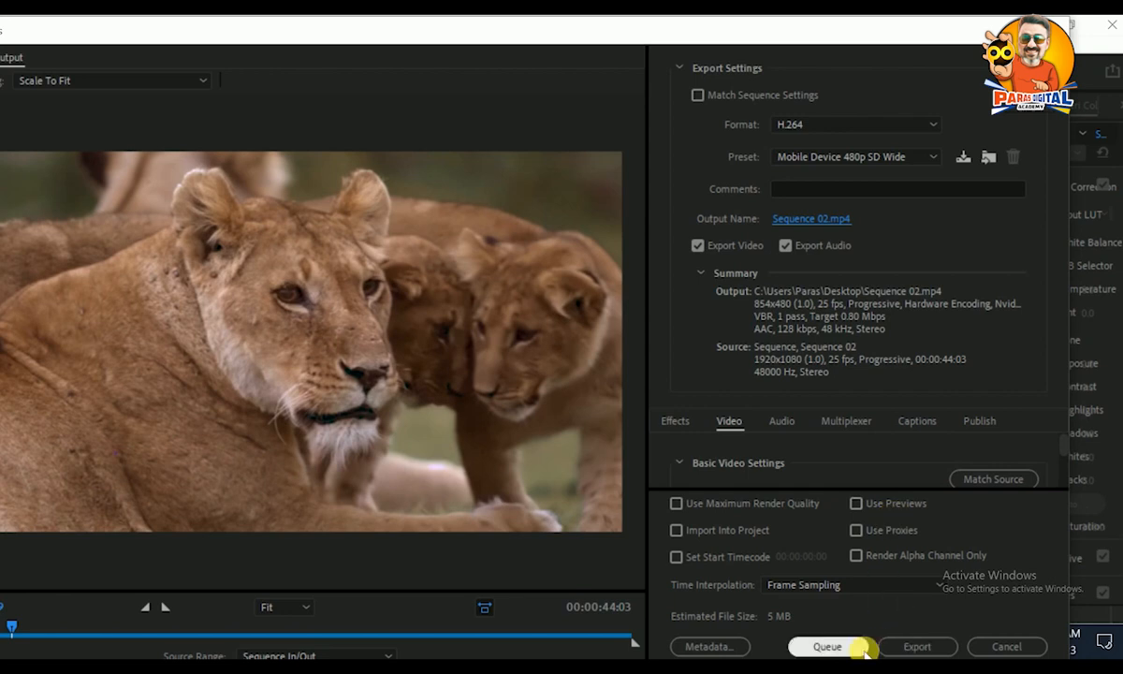